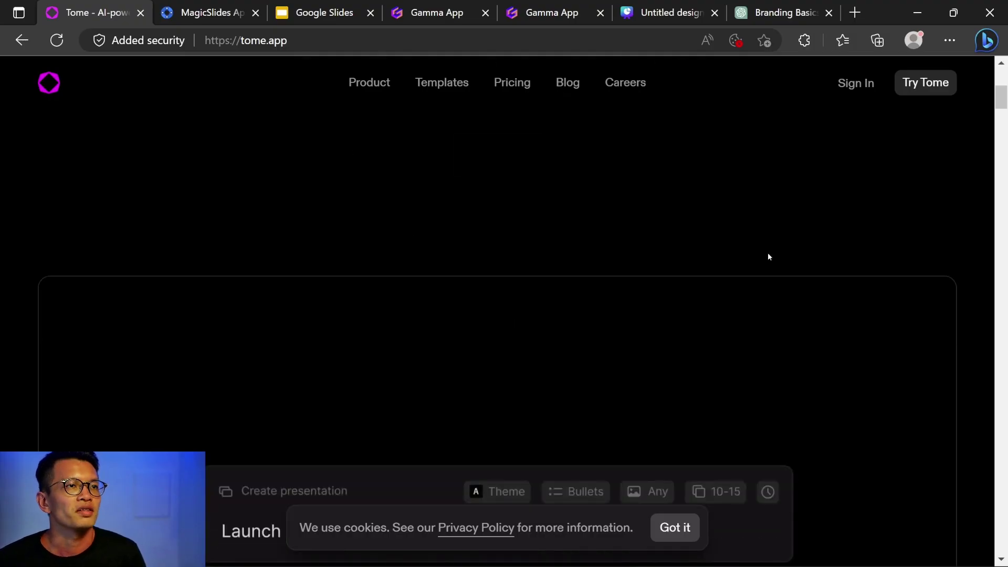
# Step: Scroll down the tome.app homepage to read its 'Built for storytellers, powered by AI' introduction
pyautogui.scroll(-3, 768, 256)
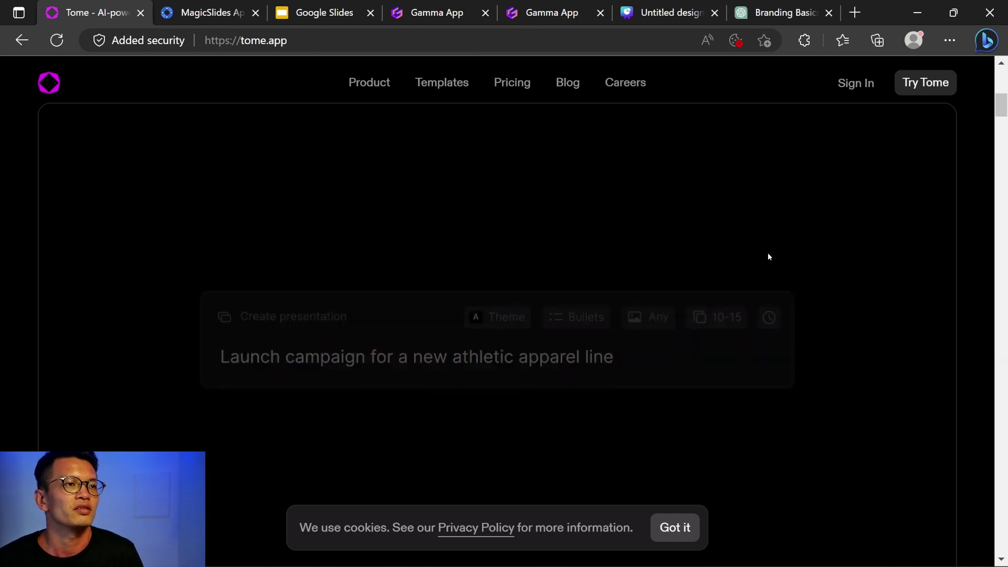
pyautogui.scroll(-5, 768, 256)
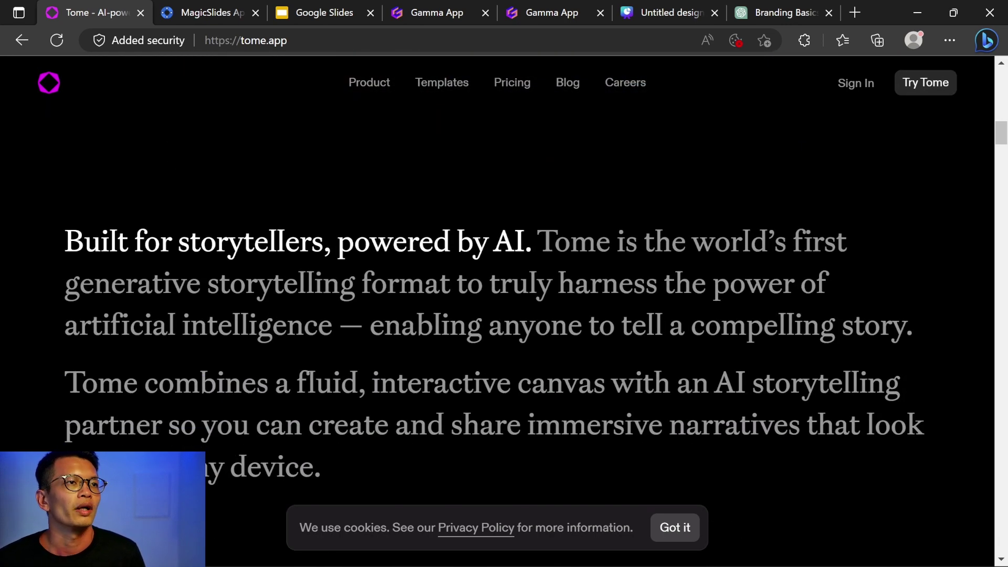
pyautogui.scroll(-5, 595, 231)
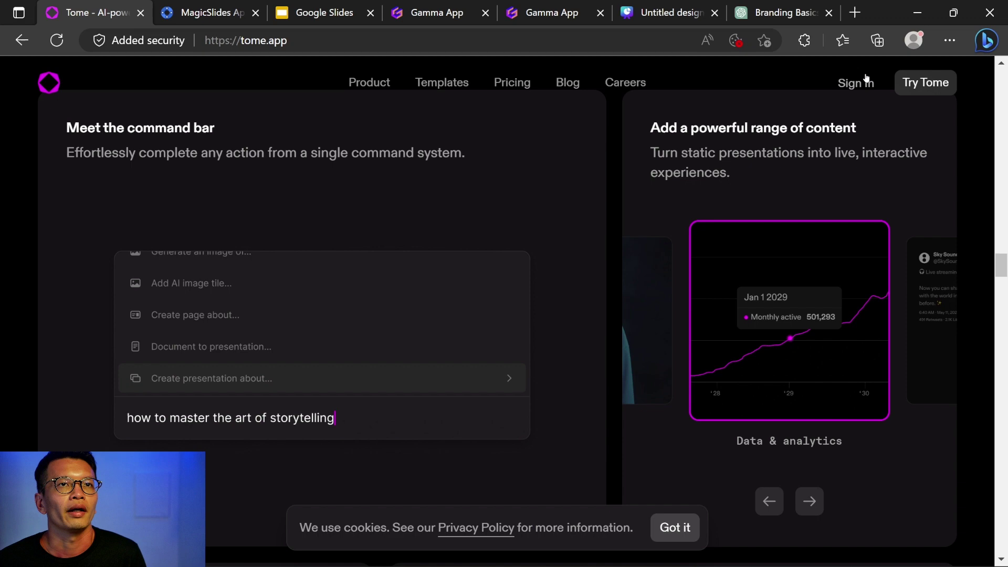
# Step: Sign in to Tome with Google and paste the prompt 'the fundamental concepts of branding for beginners'
pyautogui.click(863, 86)
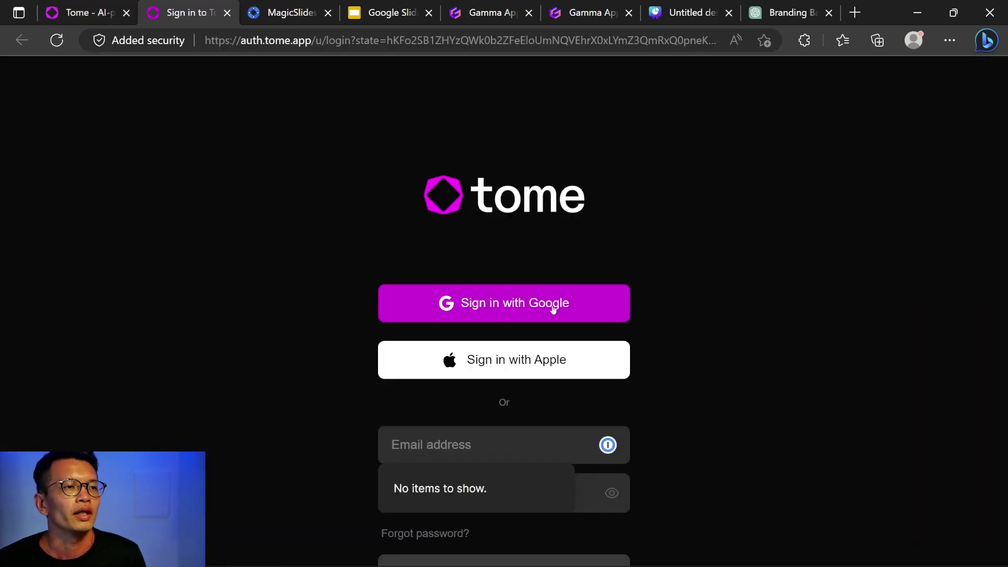
pyautogui.click(553, 308)
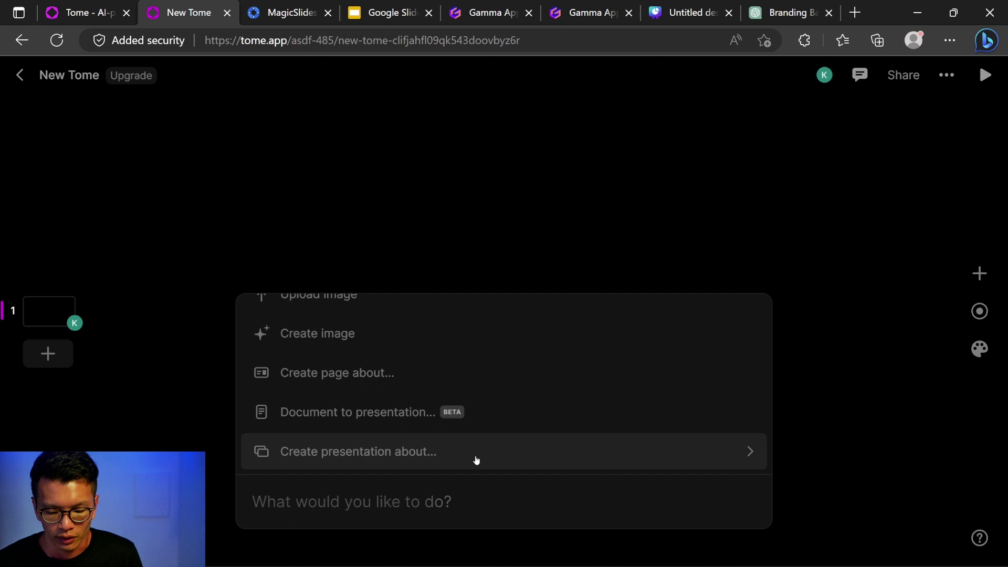
pyautogui.write('the fundamental concepts of branding for beginners')
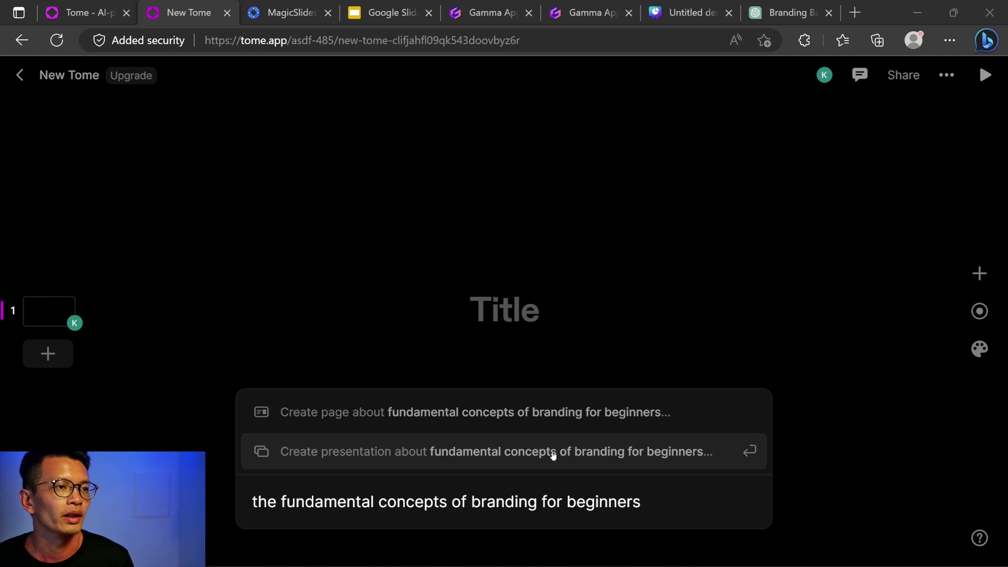
# Step: Create the branding outline, moving Brand Personality above Brand Identity and What is Branding? to fourth, then generate
pyautogui.click(632, 456)
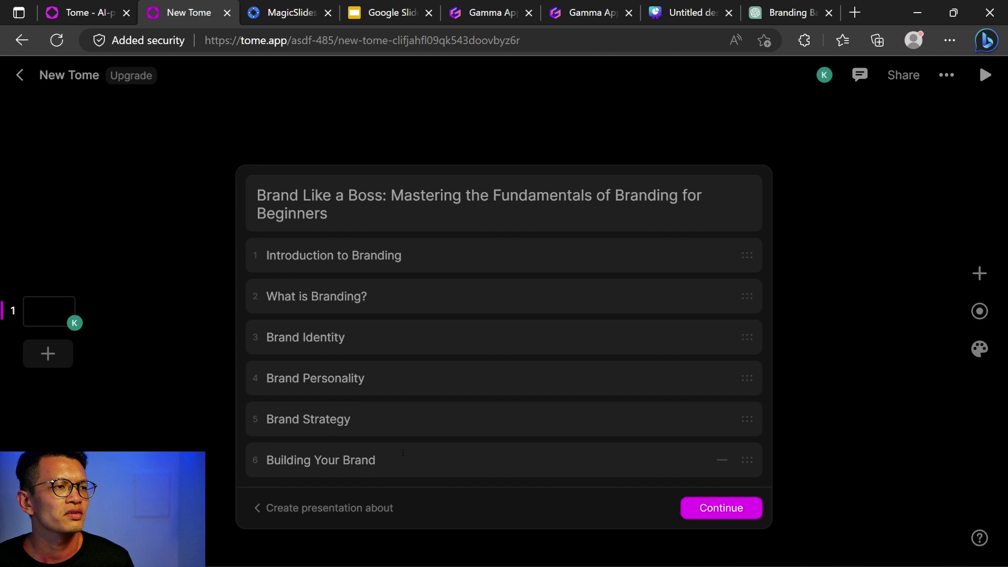
pyautogui.moveTo(747, 378); pyautogui.dragTo(741, 339)
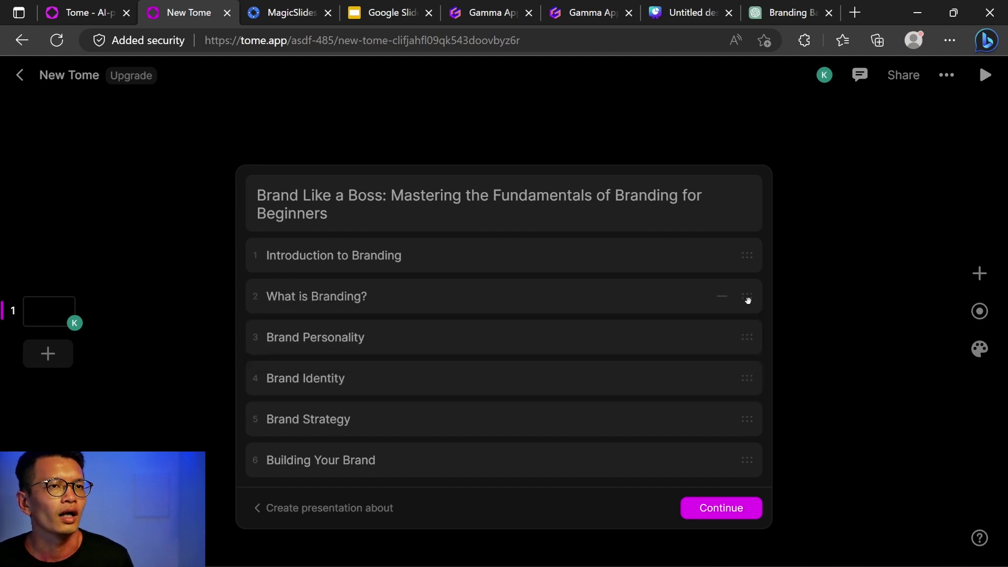
pyautogui.moveTo(748, 300); pyautogui.dragTo(746, 378)
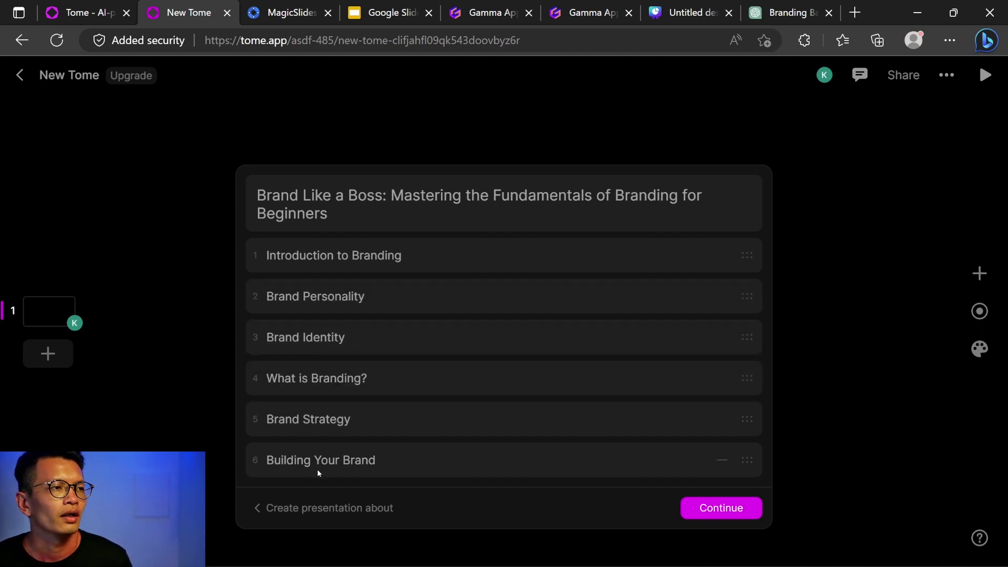
pyautogui.click(726, 509)
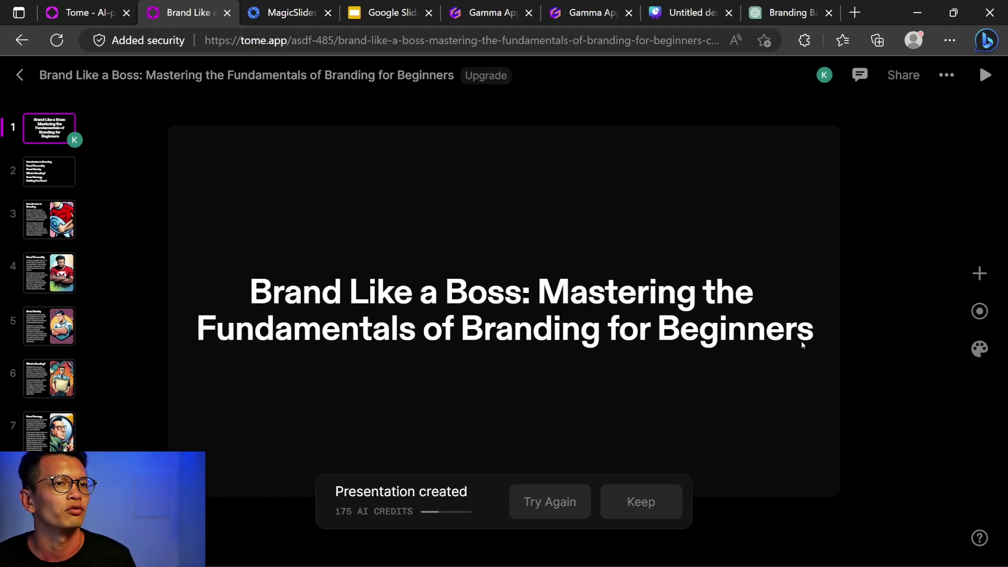
# Step: View slide 2 and the Introduction to Branding slide's illustration, then scroll on through the later pages
pyautogui.click(46, 184)
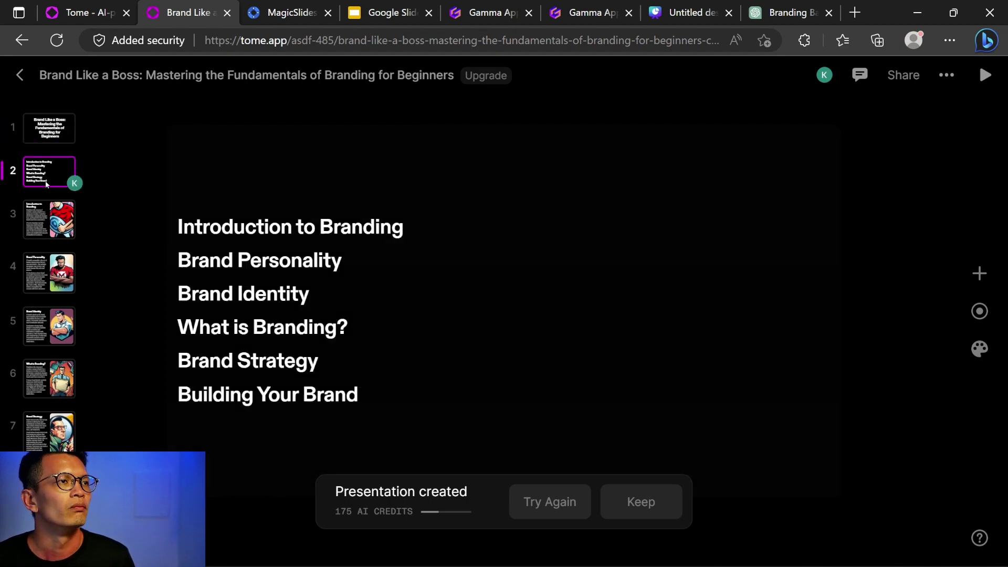
pyautogui.click(43, 226)
pyautogui.click(638, 271)
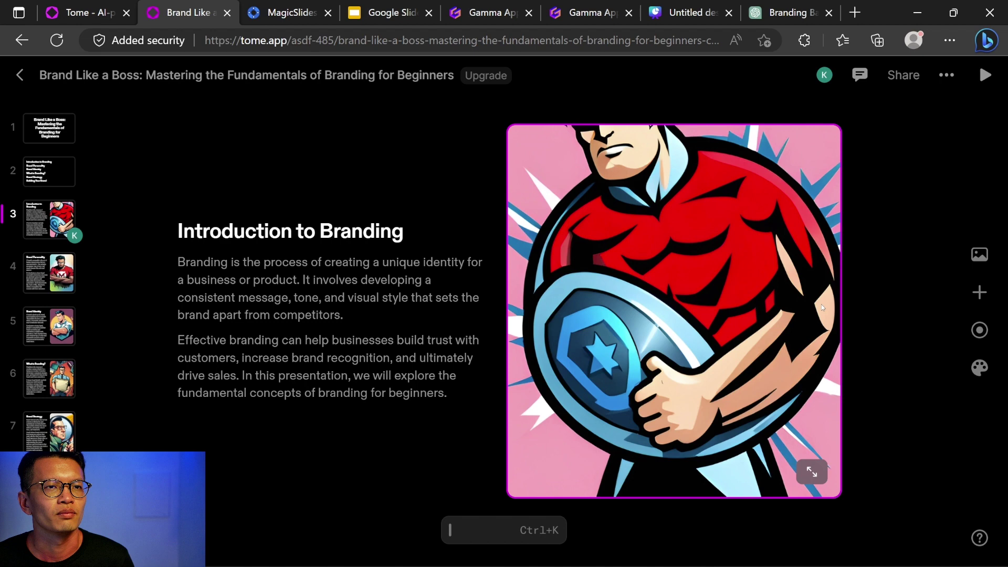
pyautogui.scroll(-2, 161, 275)
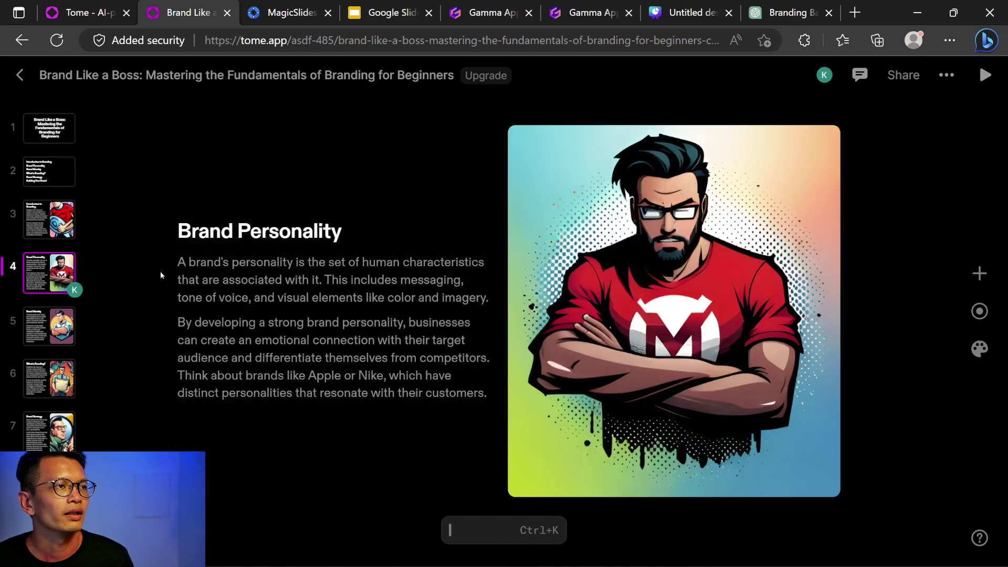
pyautogui.scroll(-2, 157, 302)
pyautogui.scroll(-6, 819, 347)
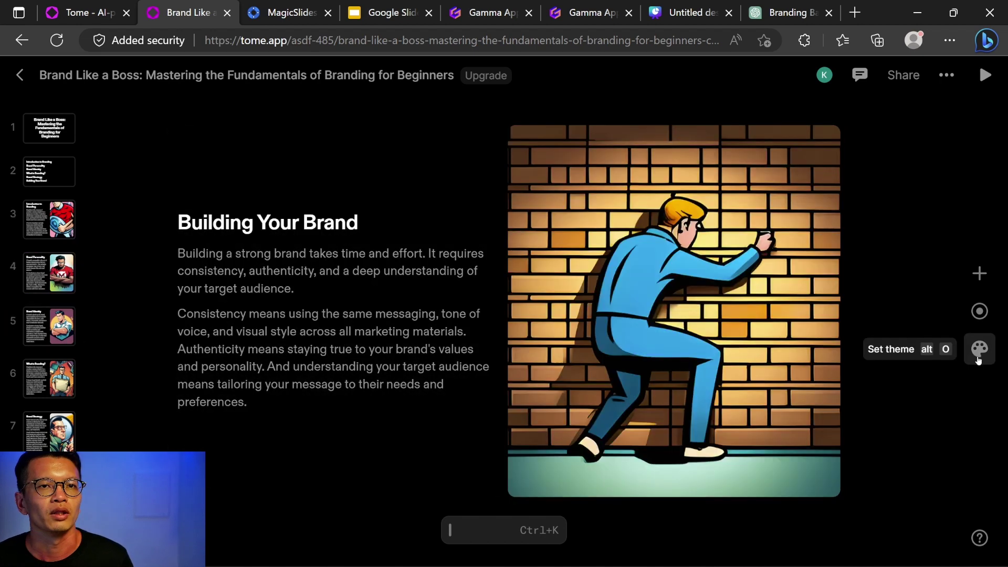
# Step: Apply the Neptune theme with Playfair Display headings and Poppins paragraph text
pyautogui.click(978, 359)
pyautogui.click(876, 249)
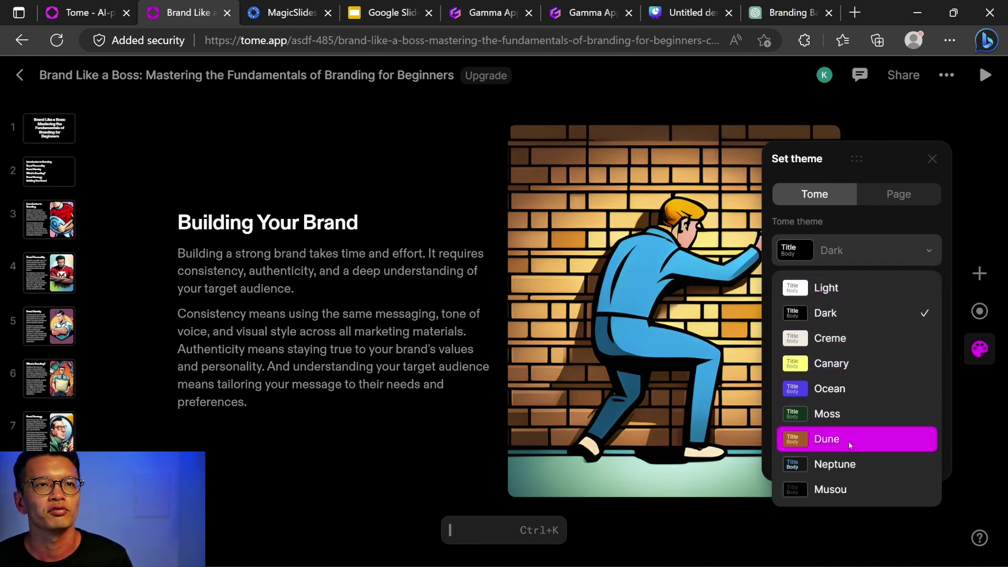
pyautogui.click(856, 464)
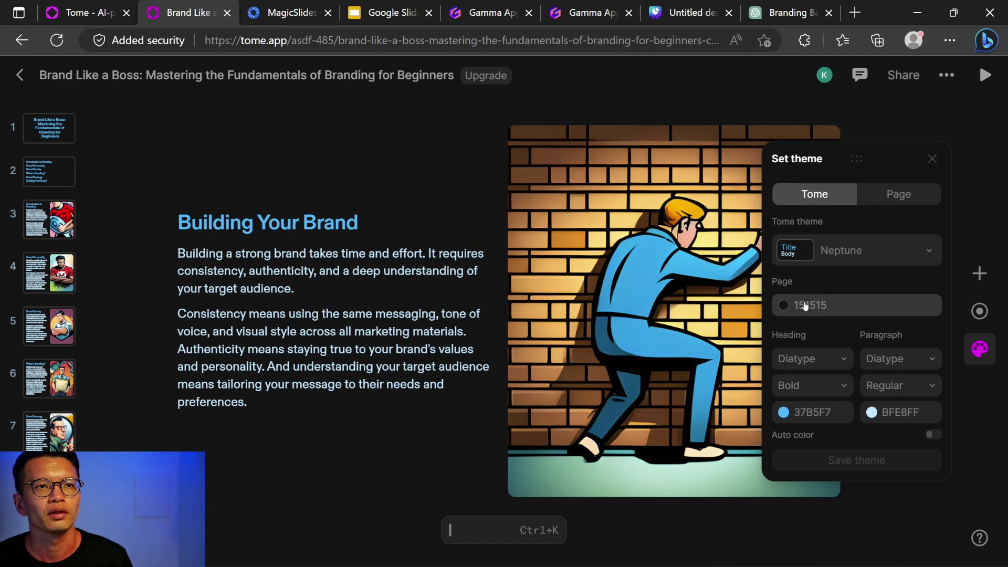
pyautogui.click(820, 359)
pyautogui.scroll(2, 840, 336)
pyautogui.scroll(1, 845, 313)
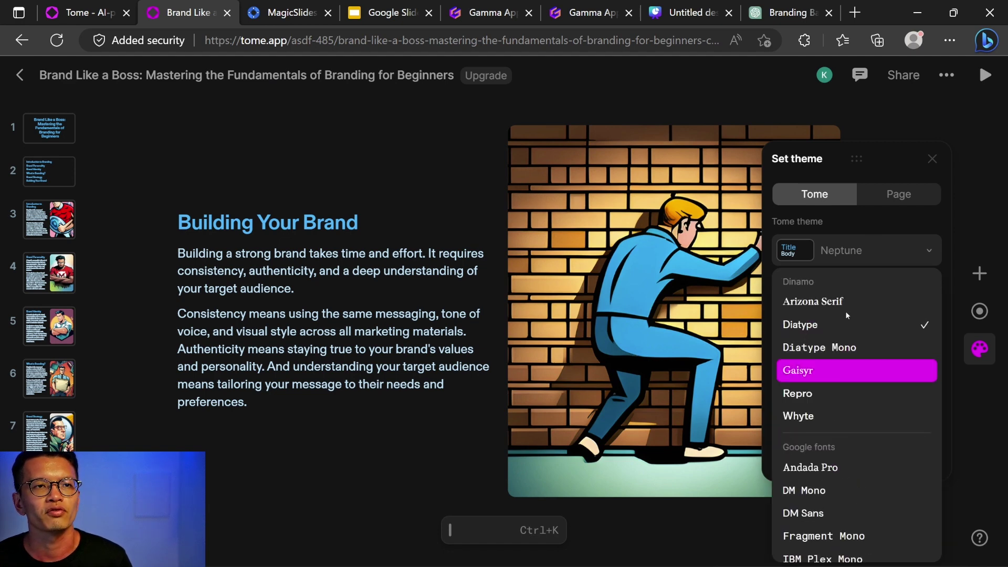
pyautogui.scroll(-4, 841, 357)
pyautogui.scroll(-1, 828, 408)
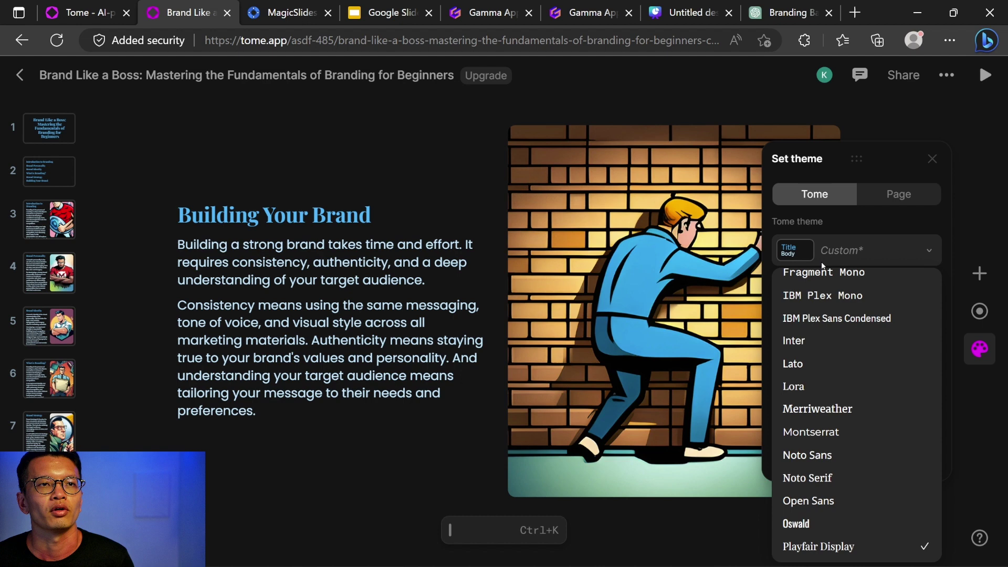
pyautogui.click(850, 548)
pyautogui.scroll(-2, 859, 493)
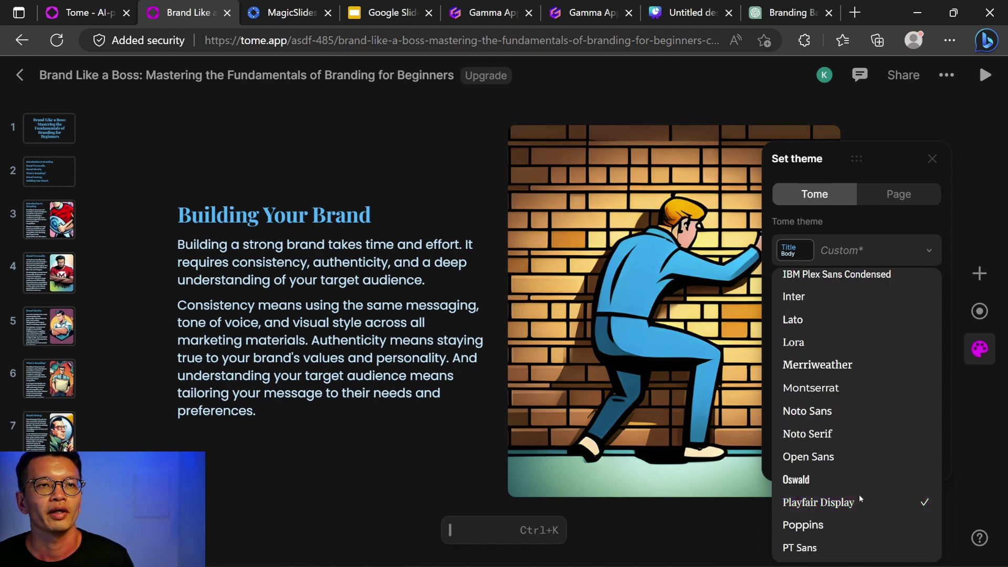
pyautogui.scroll(1, 854, 501)
pyautogui.click(852, 549)
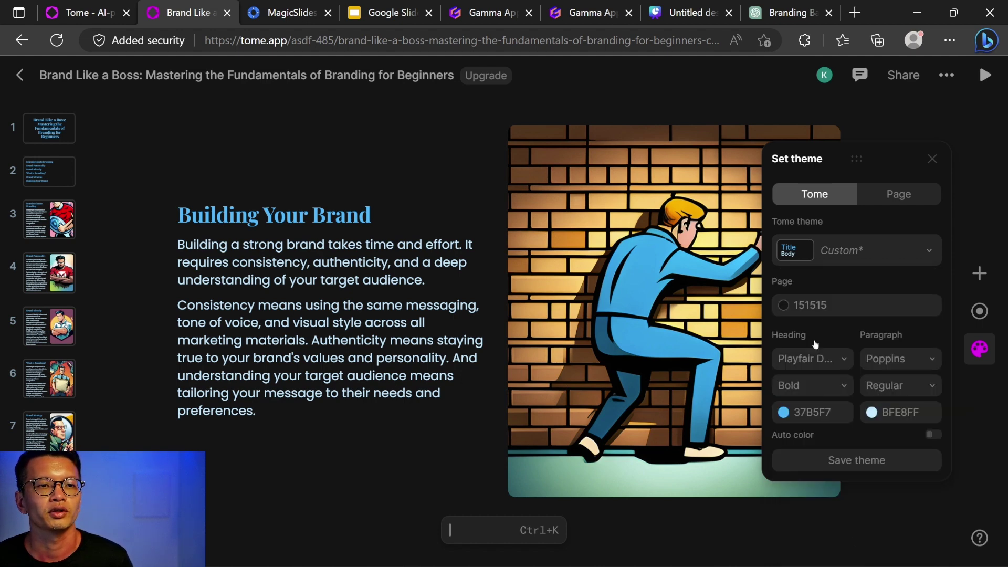
# Step: Save the customised theme under the name 'test'
pyautogui.click(851, 460)
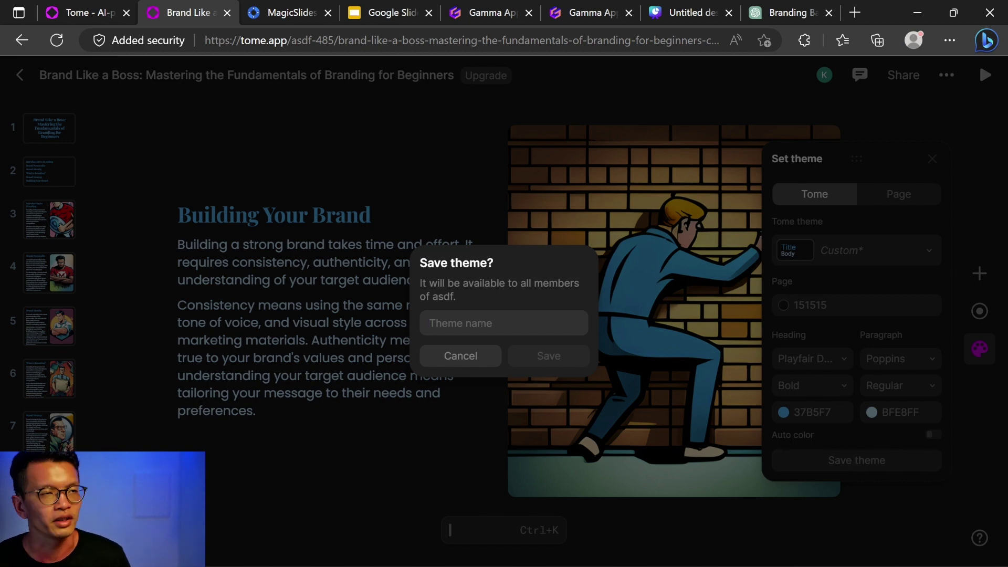
pyautogui.write('test')
pyautogui.click(548, 356)
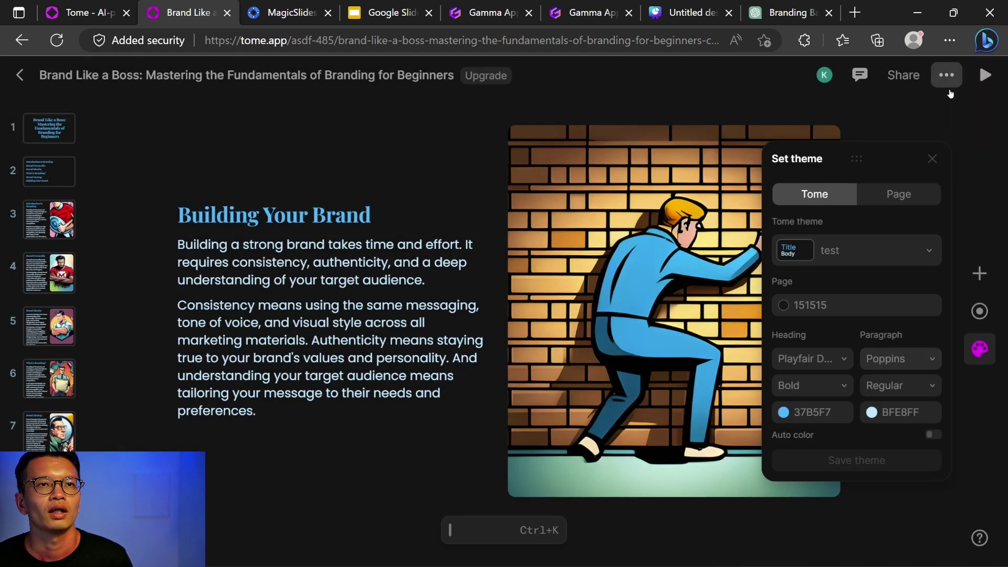
# Step: Change the page background colour to a deep navy blue
pyautogui.click(978, 348)
pyautogui.click(975, 346)
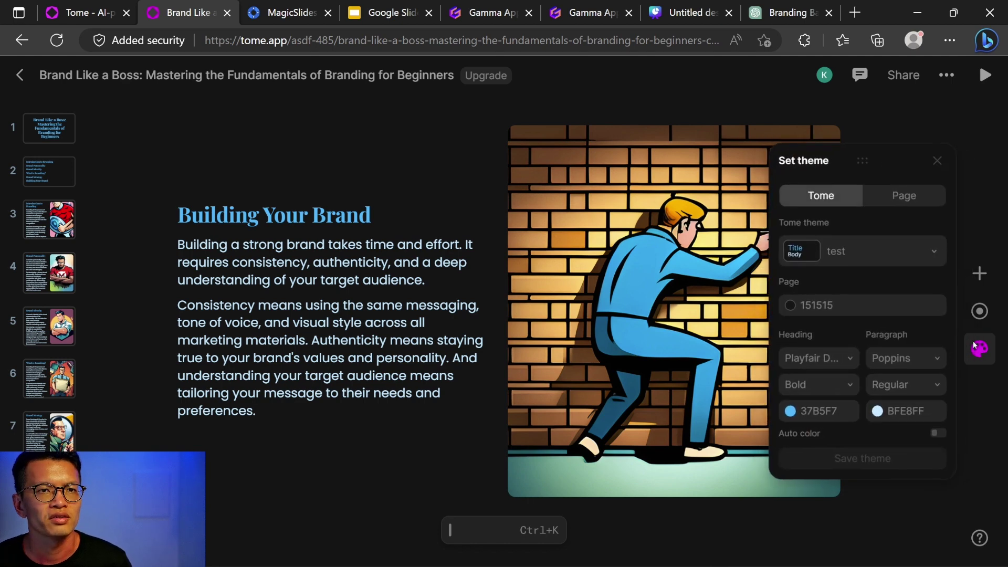
pyautogui.click(840, 305)
pyautogui.moveTo(591, 224); pyautogui.dragTo(562, 243)
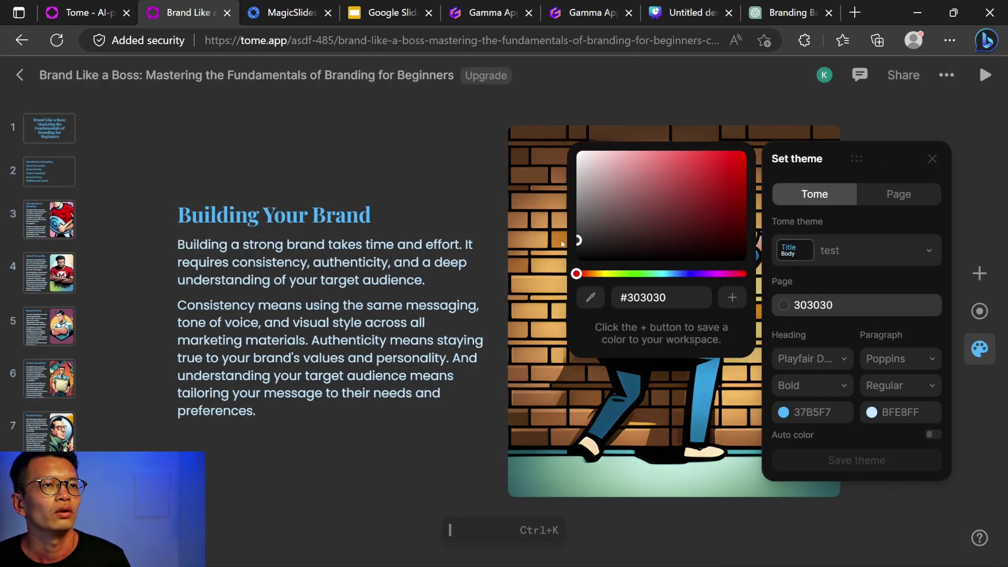
pyautogui.click(684, 273)
pyautogui.moveTo(656, 252); pyautogui.dragTo(695, 237)
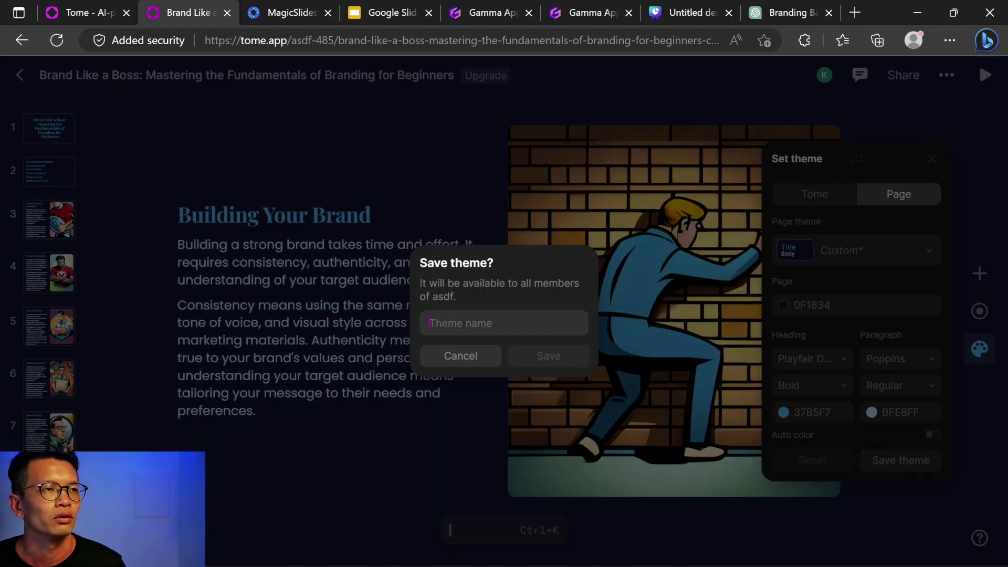
# Step: Close the theme prompt, look over the Add tile and Choose layout options, then view slides 1 and 2
pyautogui.press('Escape')
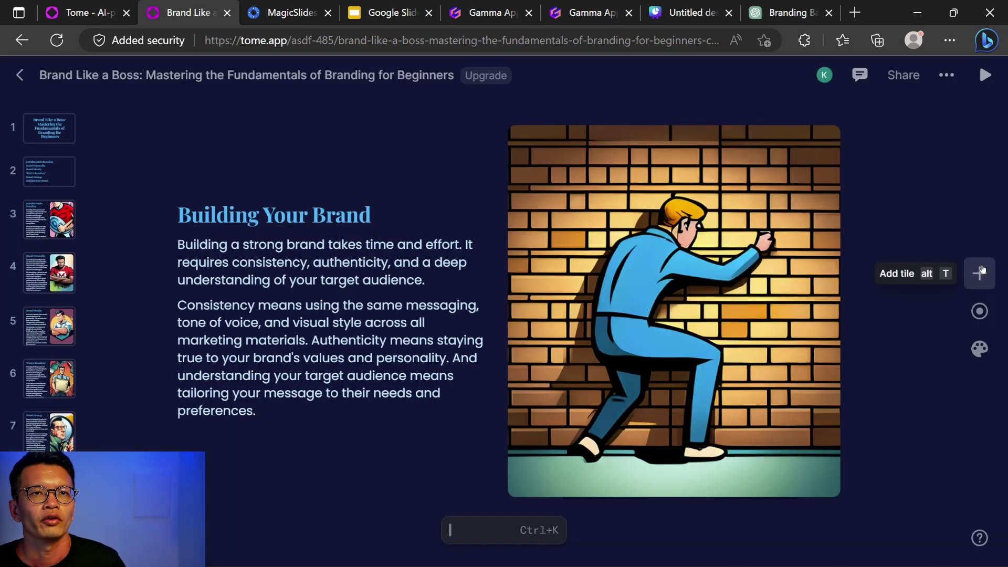
pyautogui.click(979, 272)
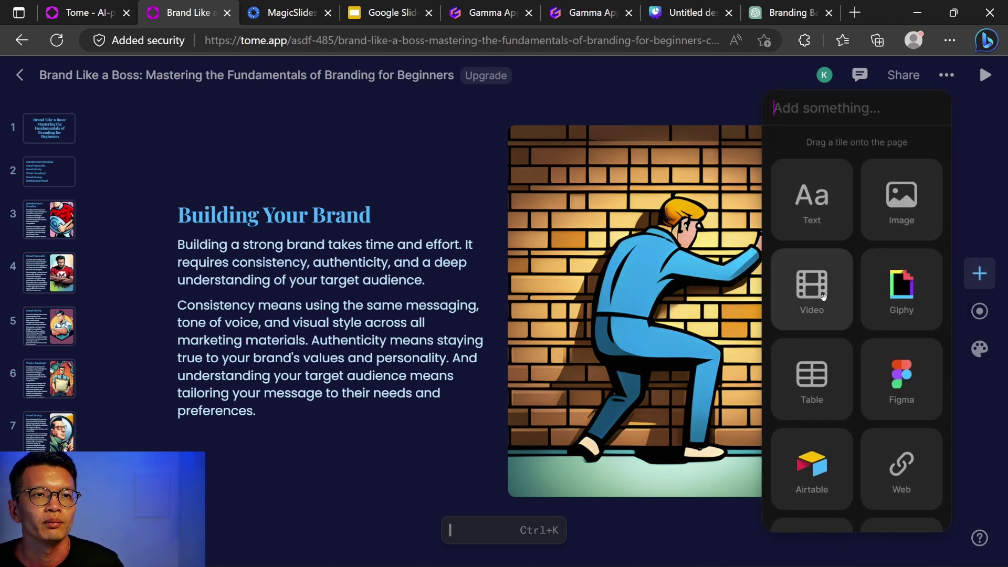
pyautogui.scroll(-3, 877, 374)
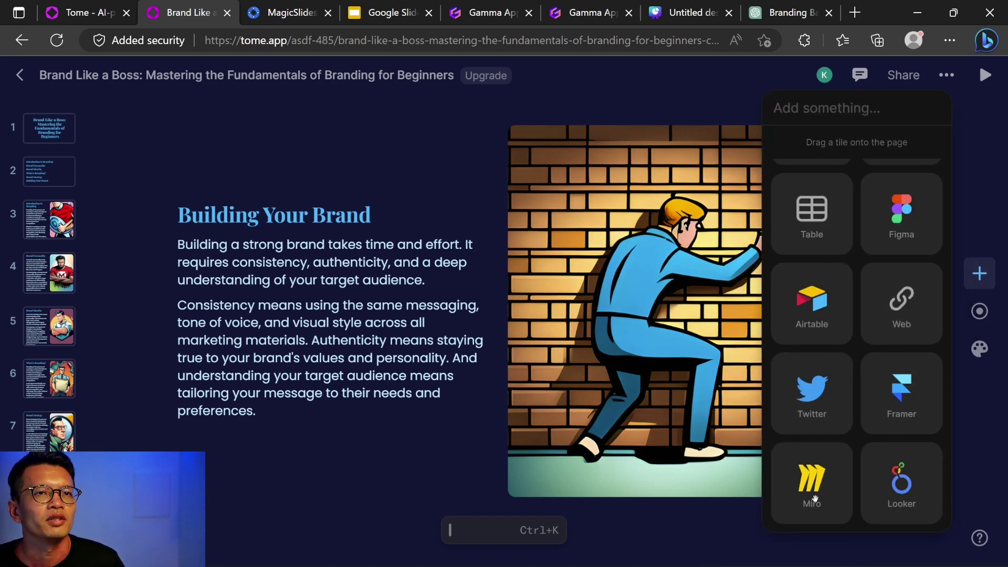
pyautogui.click(989, 450)
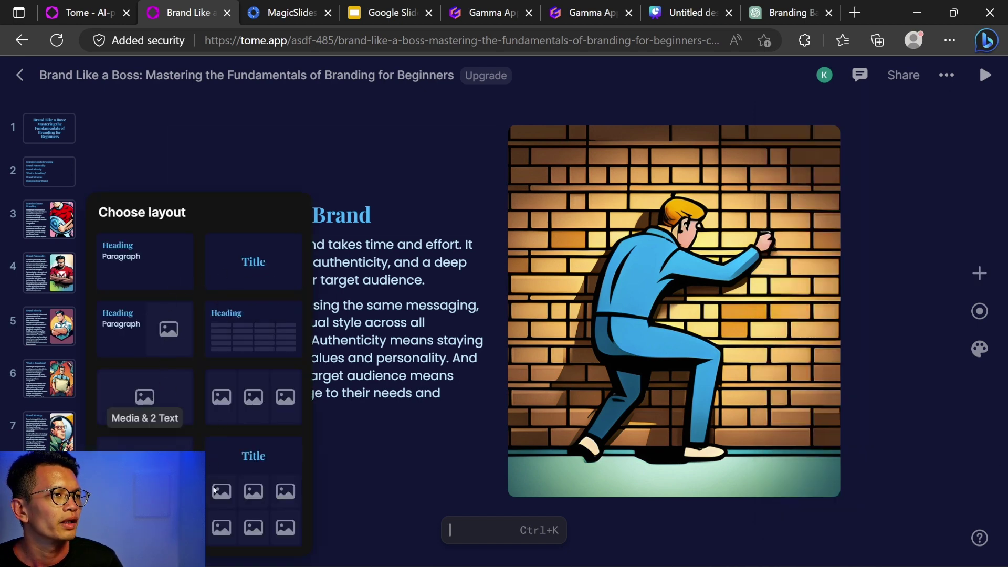
pyautogui.click(49, 127)
pyautogui.click(72, 176)
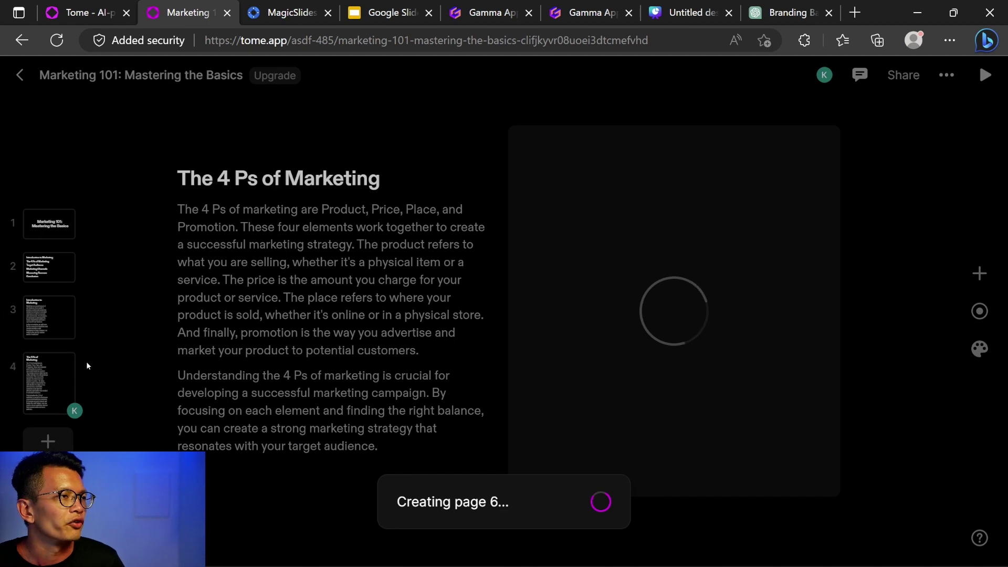
# Step: Review the Marketing 101 title, agenda, Introduction, 4 Ps and Target Audience slides, selecting the megaphone illustration
pyautogui.click(54, 126)
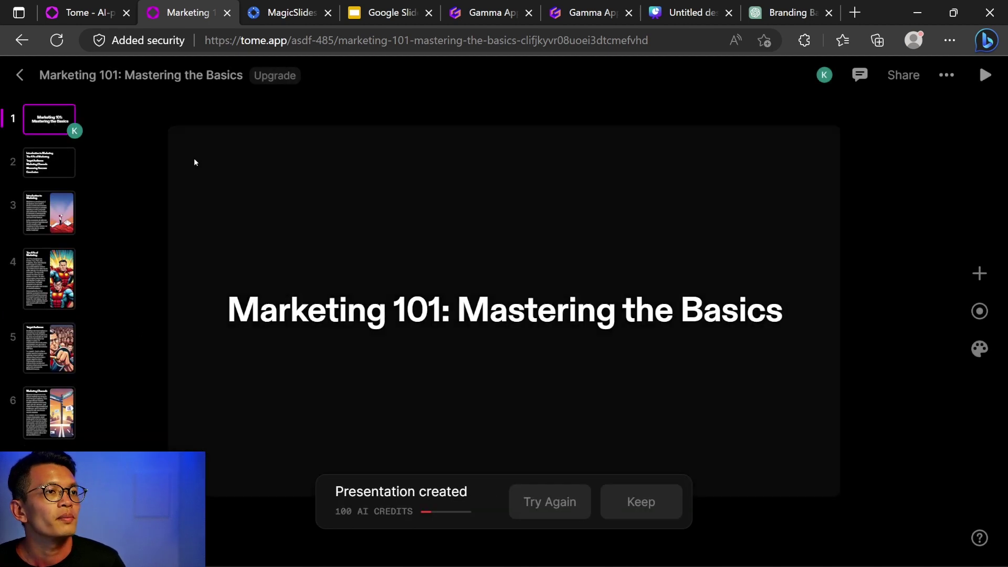
pyautogui.click(56, 167)
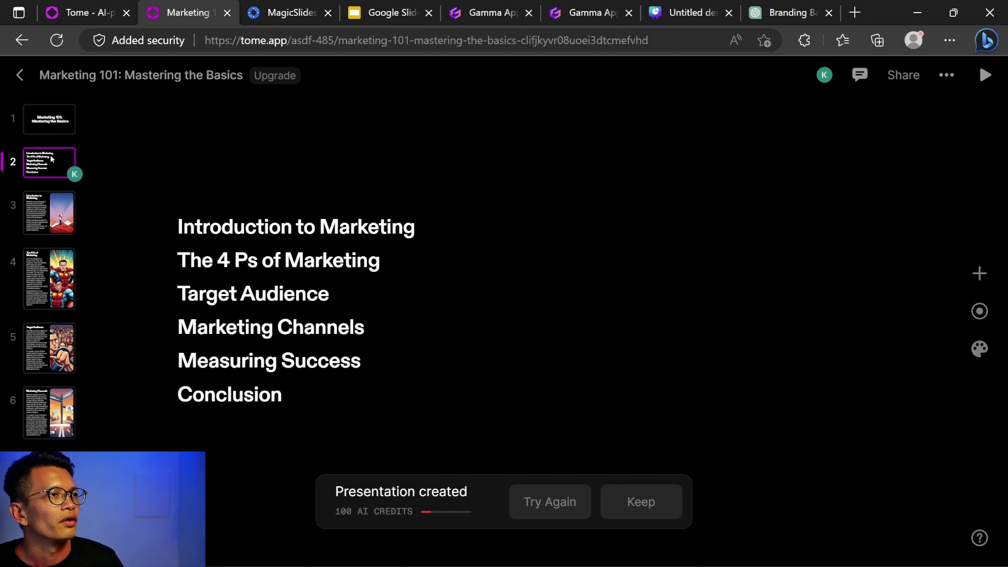
pyautogui.click(42, 205)
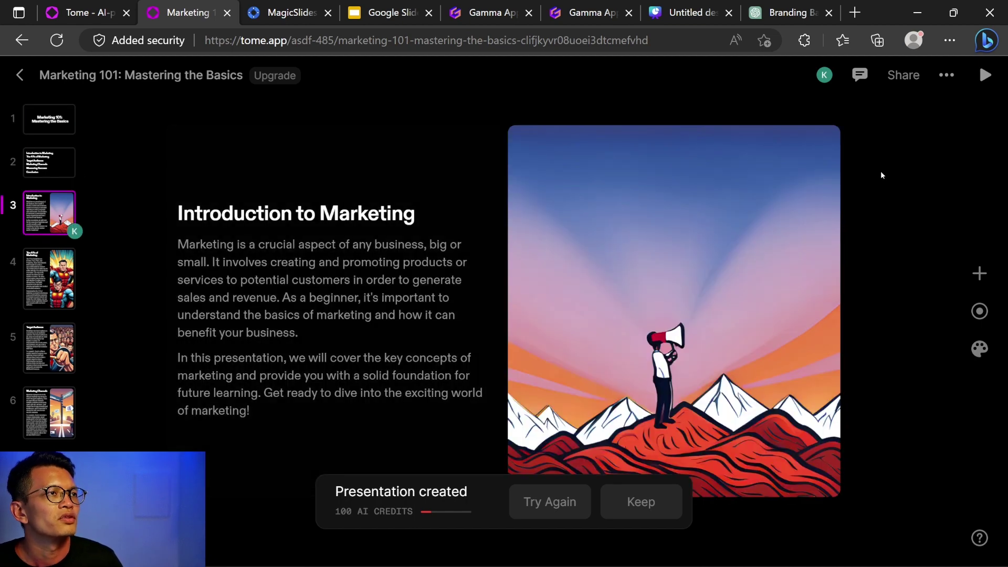
pyautogui.press('Down')
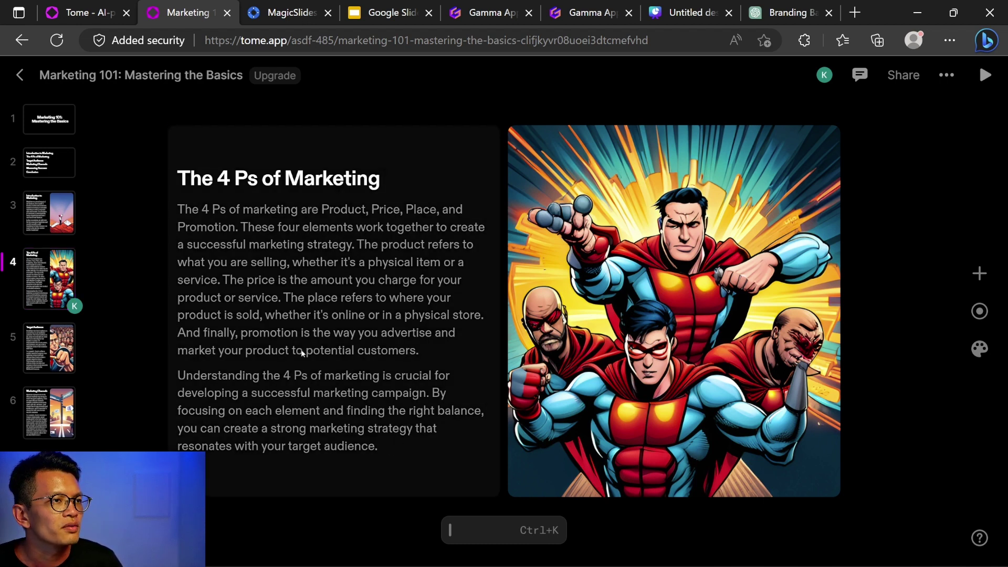
pyautogui.click(55, 355)
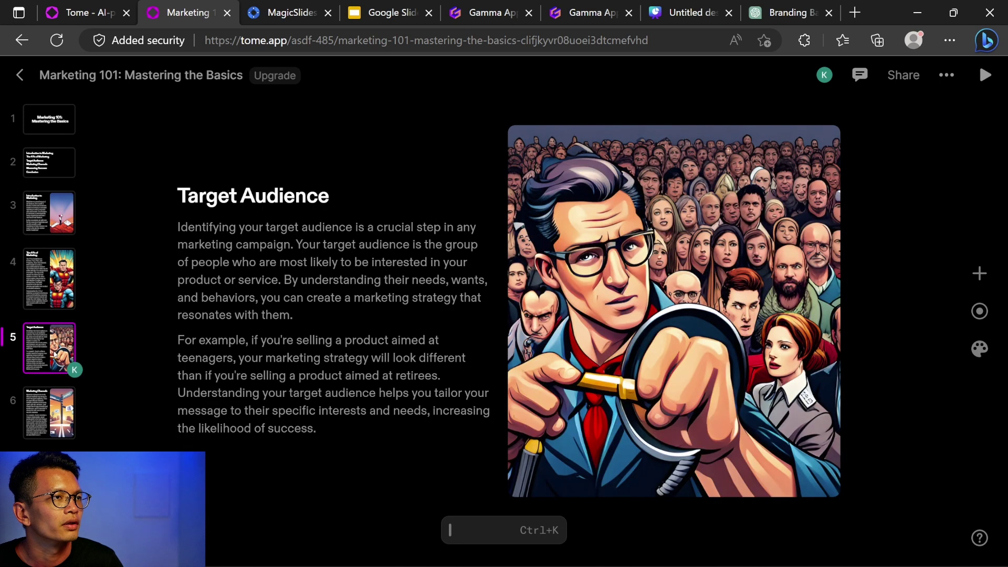
pyautogui.press('Up')
pyautogui.press('Up')
pyautogui.click(761, 224)
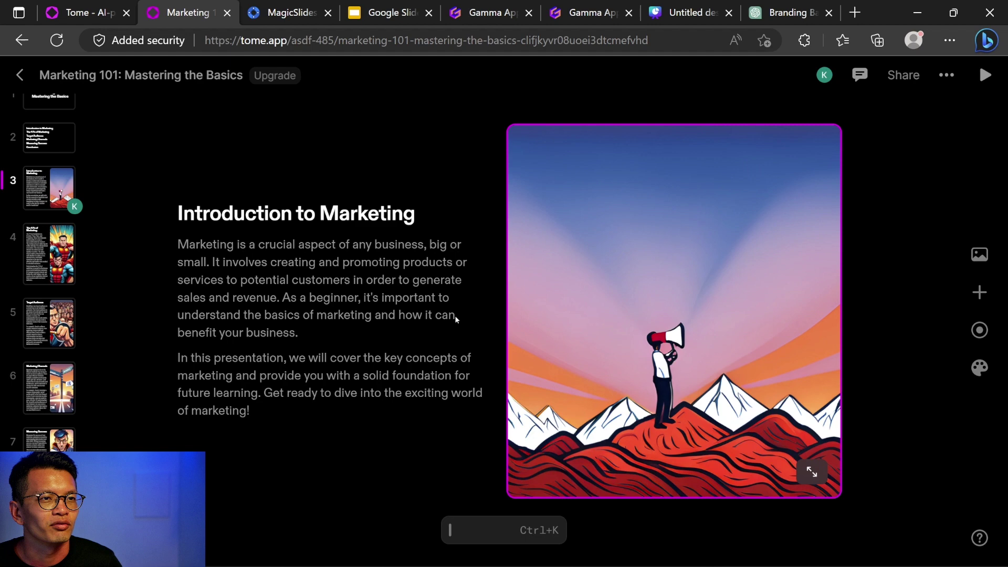
# Step: Step through Target Audience, Marketing Channels and Measuring Success down to the Conclusion slide
pyautogui.scroll(-2, 455, 320)
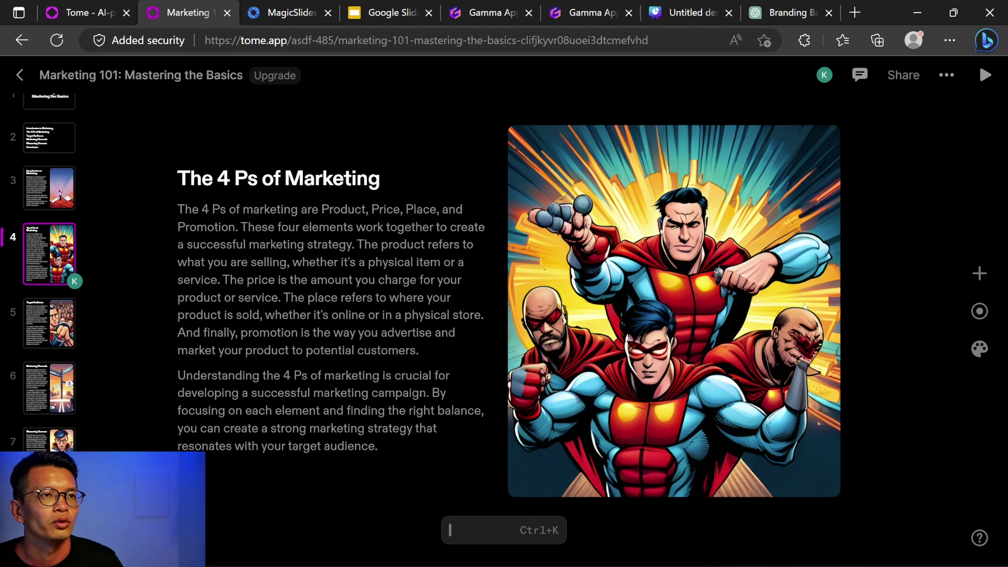
pyautogui.click(32, 315)
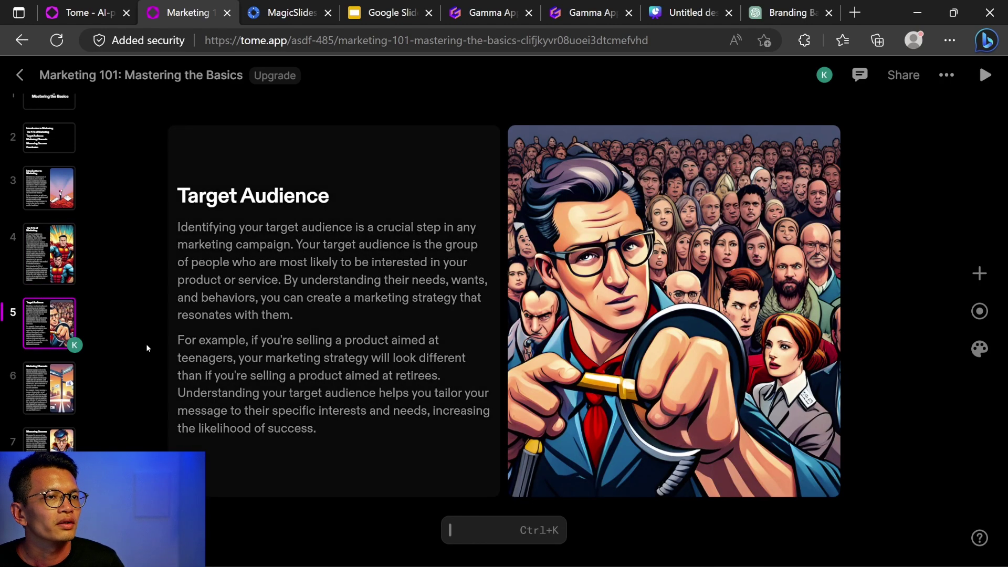
pyautogui.click(49, 387)
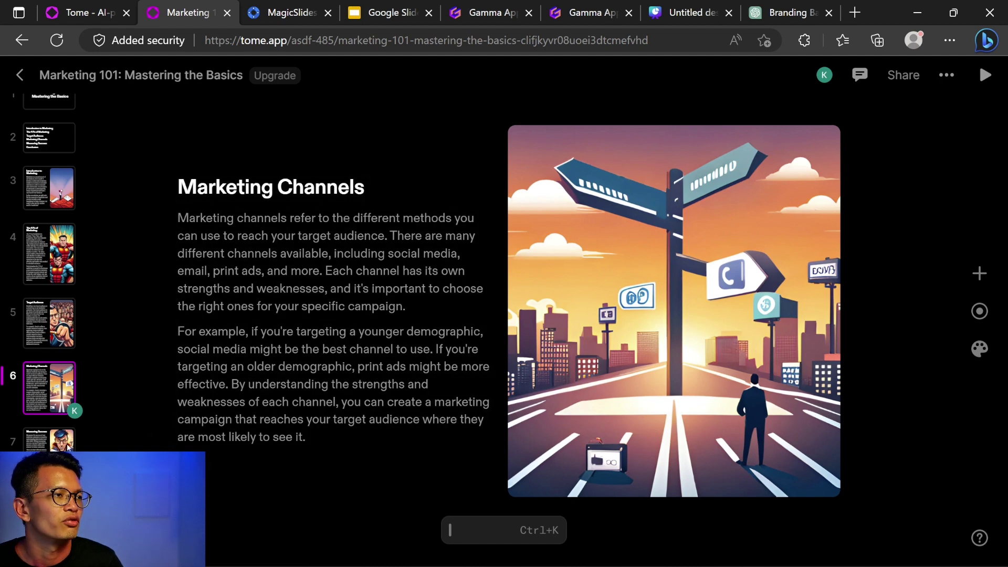
pyautogui.click(67, 446)
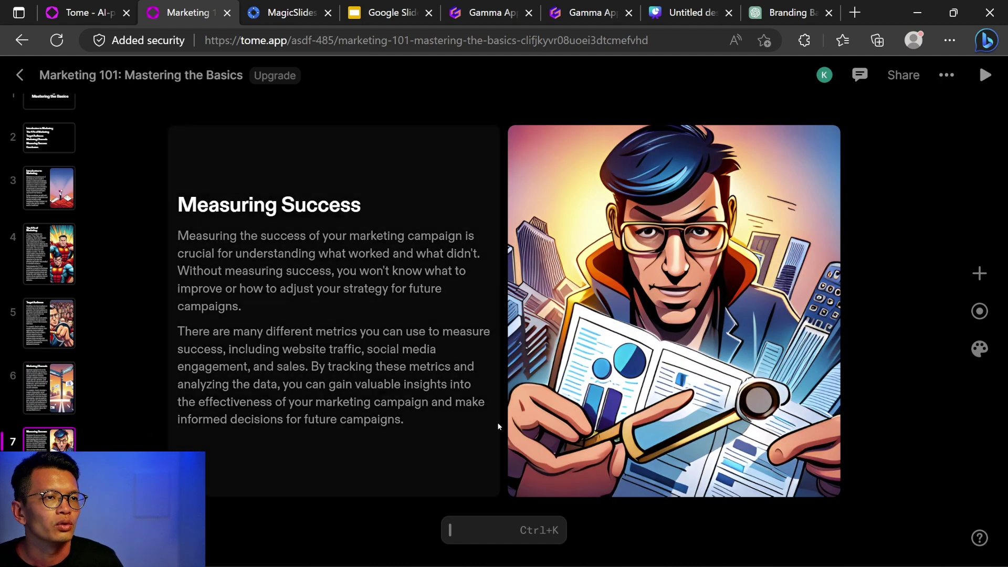
pyautogui.scroll(-3, 717, 264)
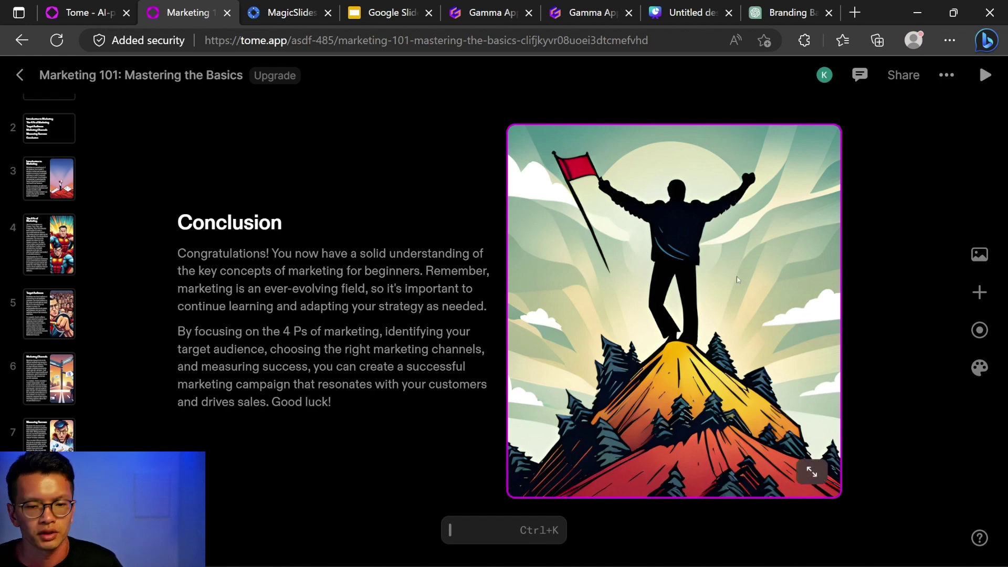
# Step: Delete the Conclusion picture and insert an AI-generated 'target board' image in its place
pyautogui.press('Delete')
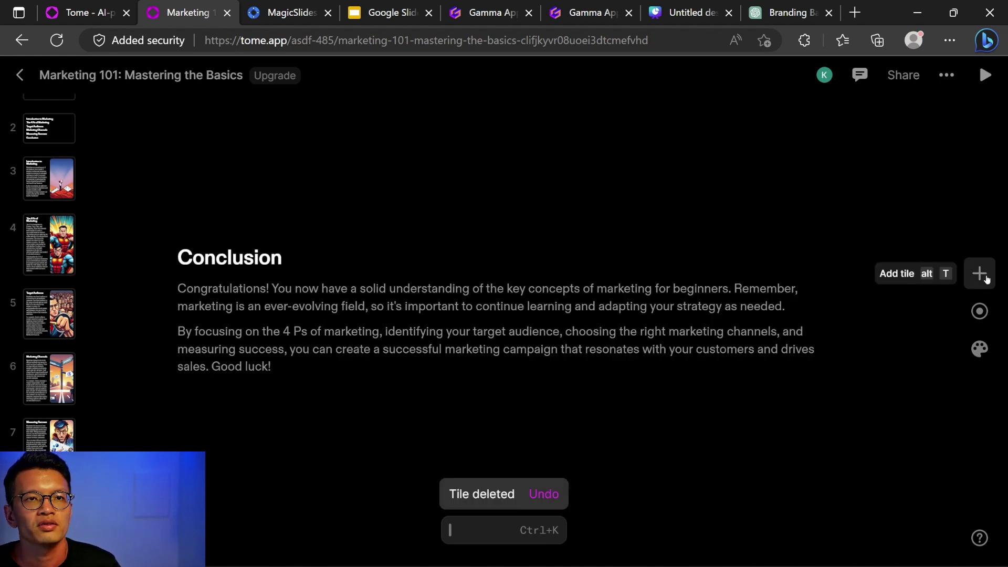
pyautogui.click(980, 273)
pyautogui.click(907, 186)
pyautogui.click(833, 241)
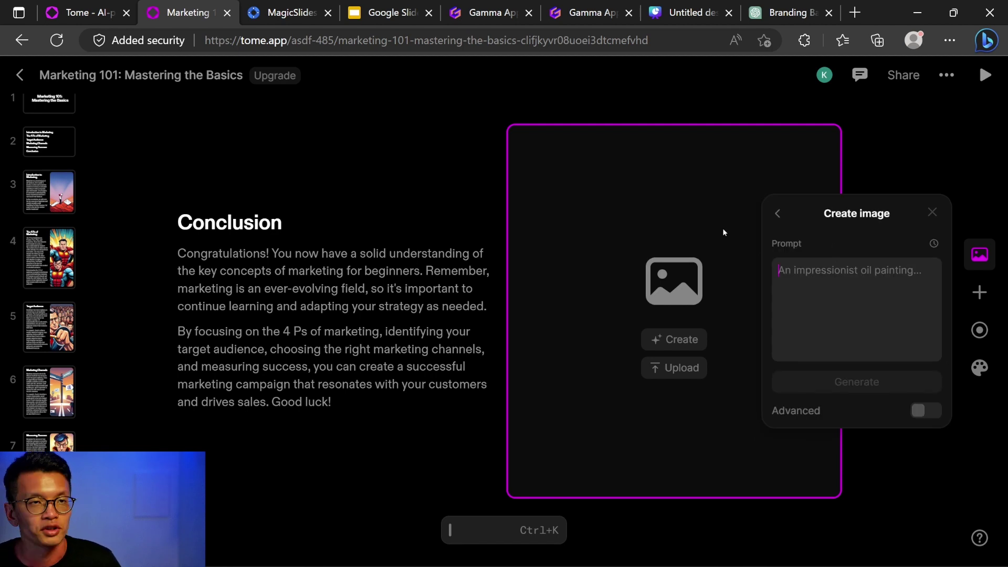
pyautogui.write('target board')
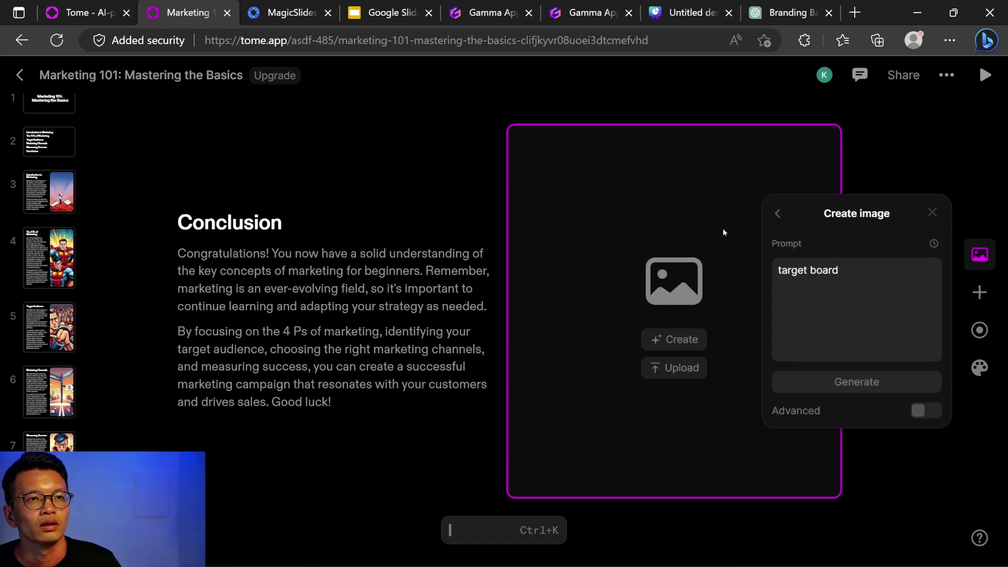
pyautogui.press('Return')
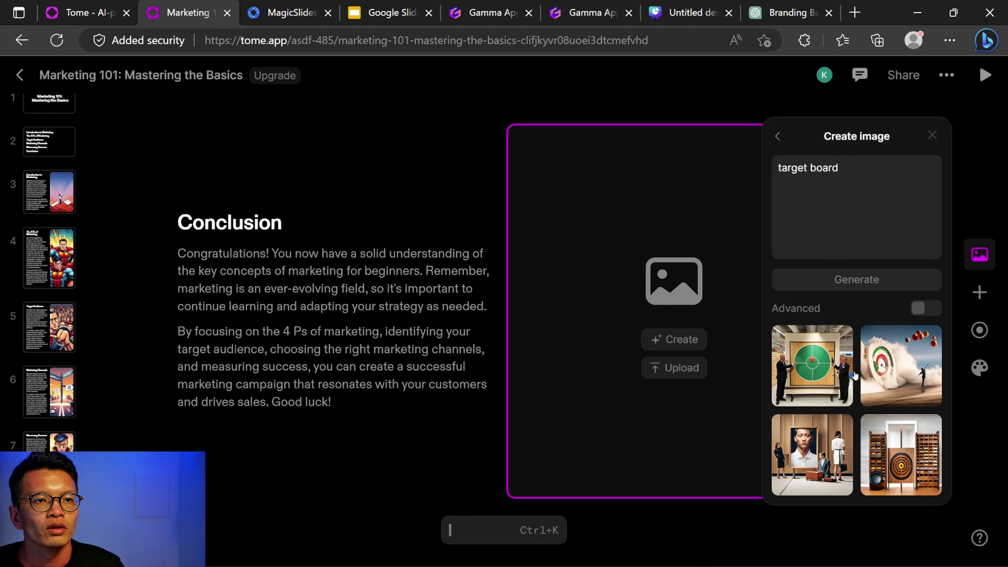
pyautogui.click(894, 370)
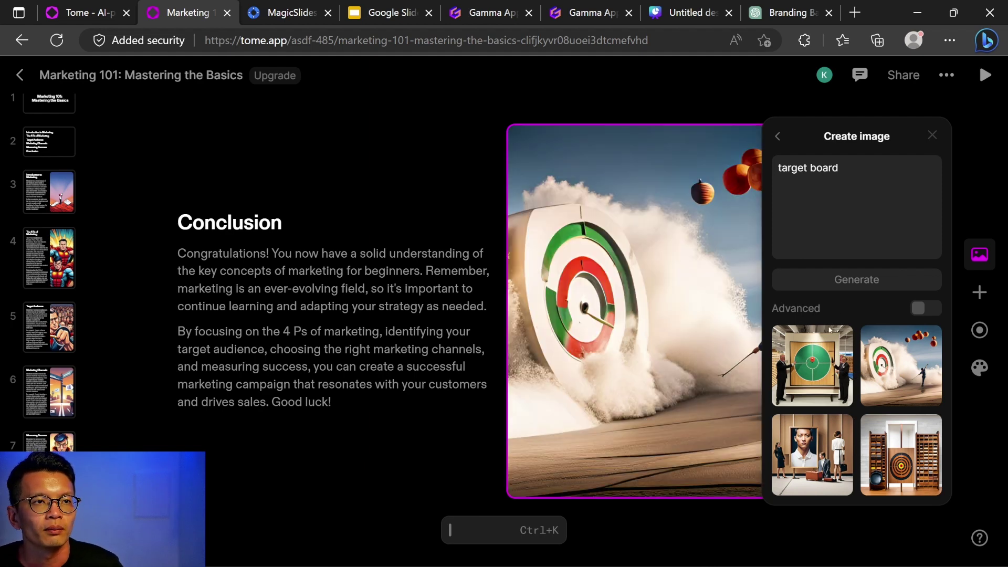
pyautogui.click(713, 533)
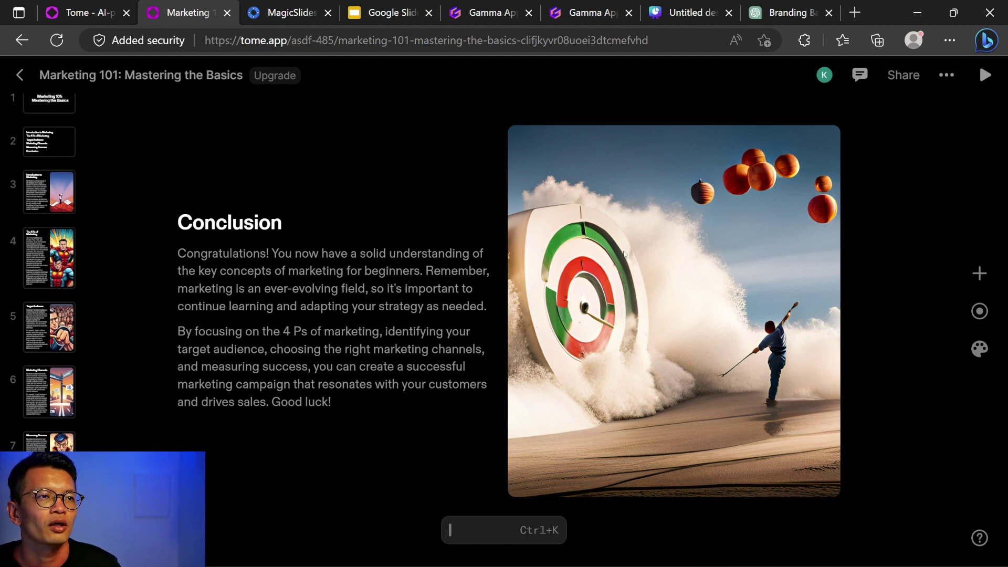
# Step: Move the target image left of the text and recheck the Introduction through Measuring Success slides
pyautogui.moveTo(656, 339); pyautogui.dragTo(181, 373)
pyautogui.click(48, 191)
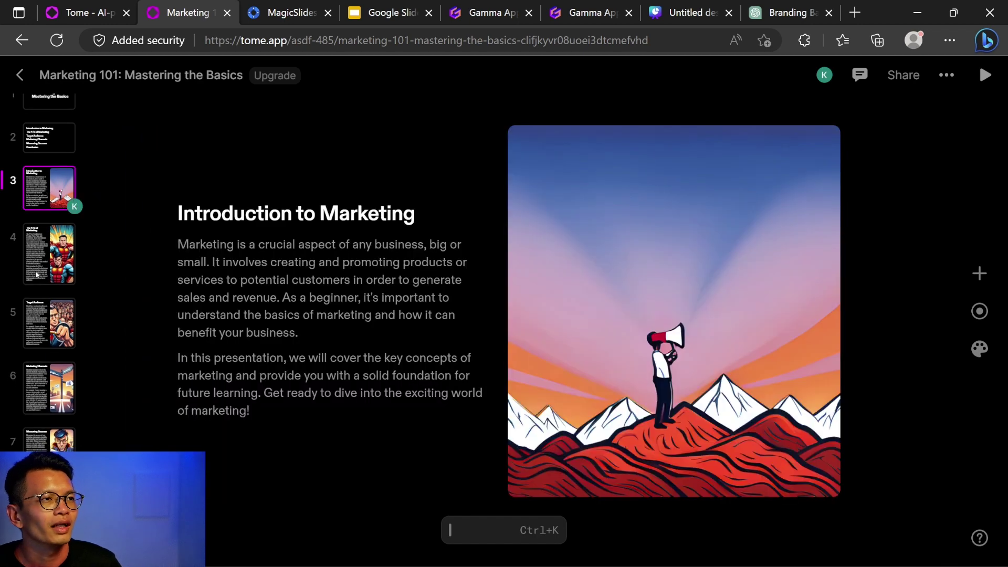
pyautogui.click(53, 281)
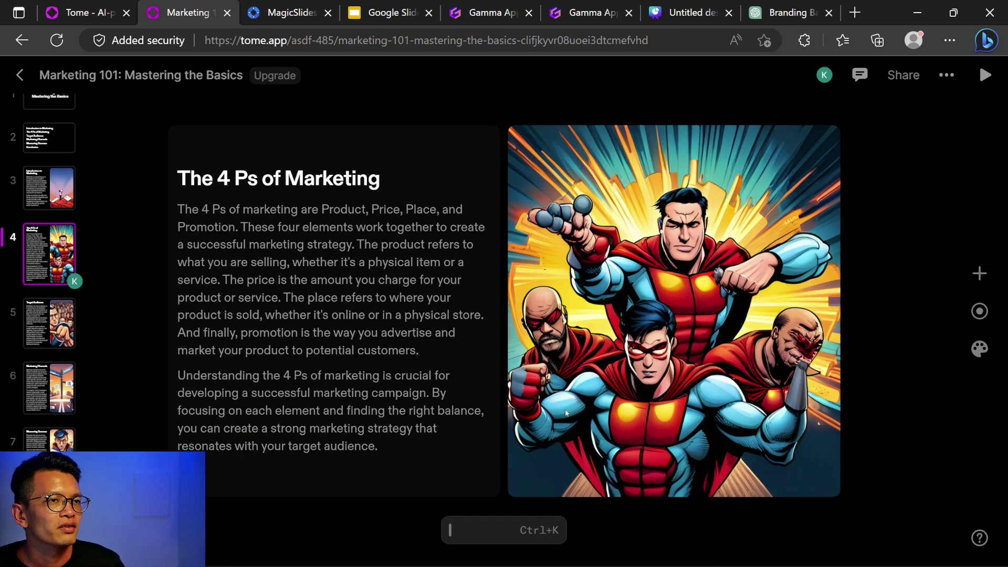
pyautogui.click(74, 326)
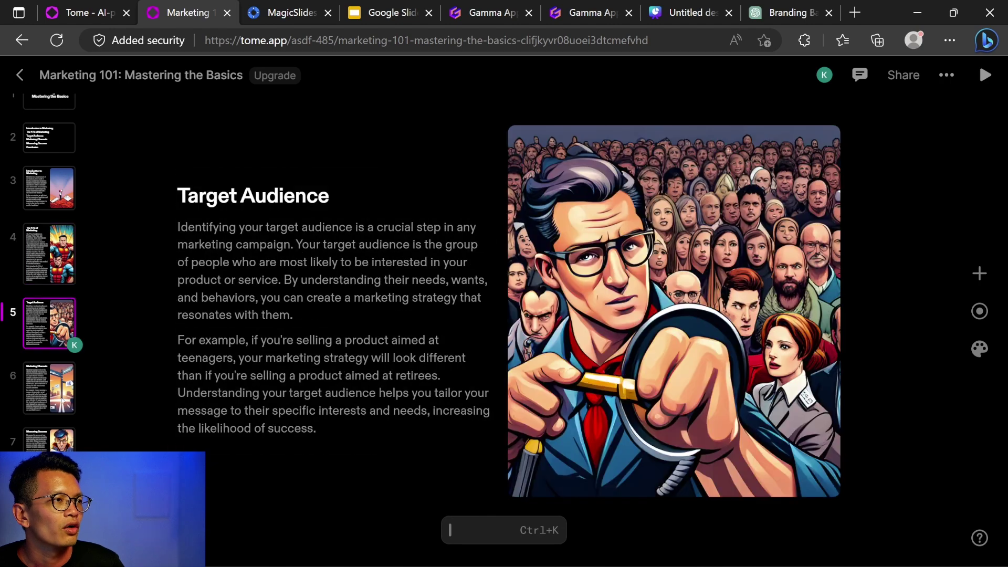
pyautogui.click(56, 413)
pyautogui.press('Down')
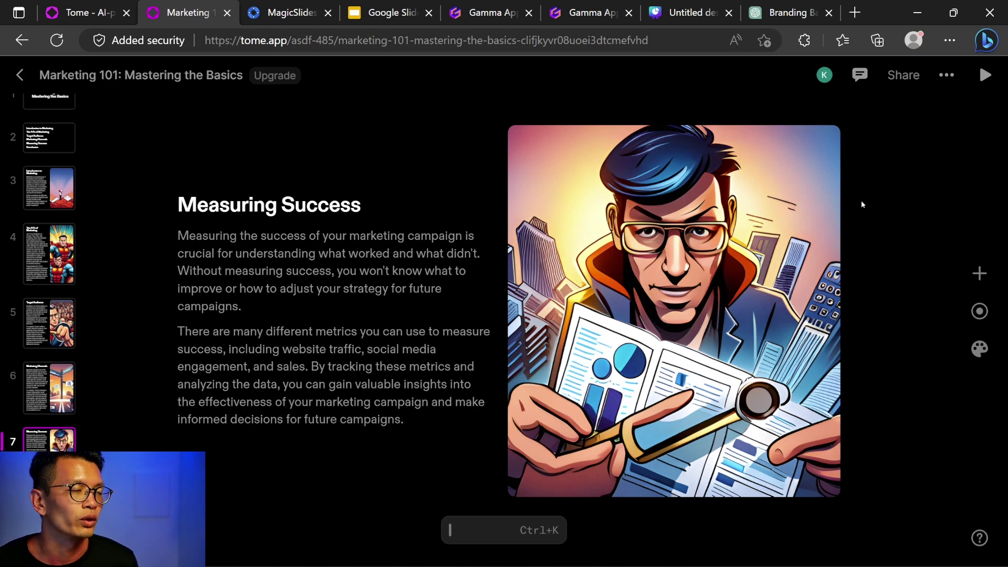
# Step: Copy the deck's share link, then switch to the MagicSlides Marketplace tab
pyautogui.click(903, 75)
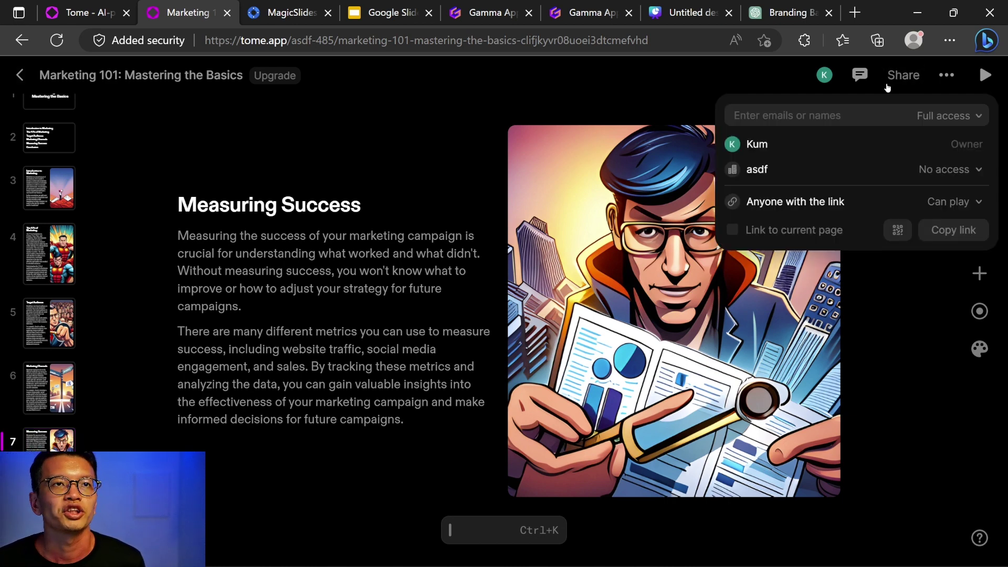
pyautogui.click(920, 238)
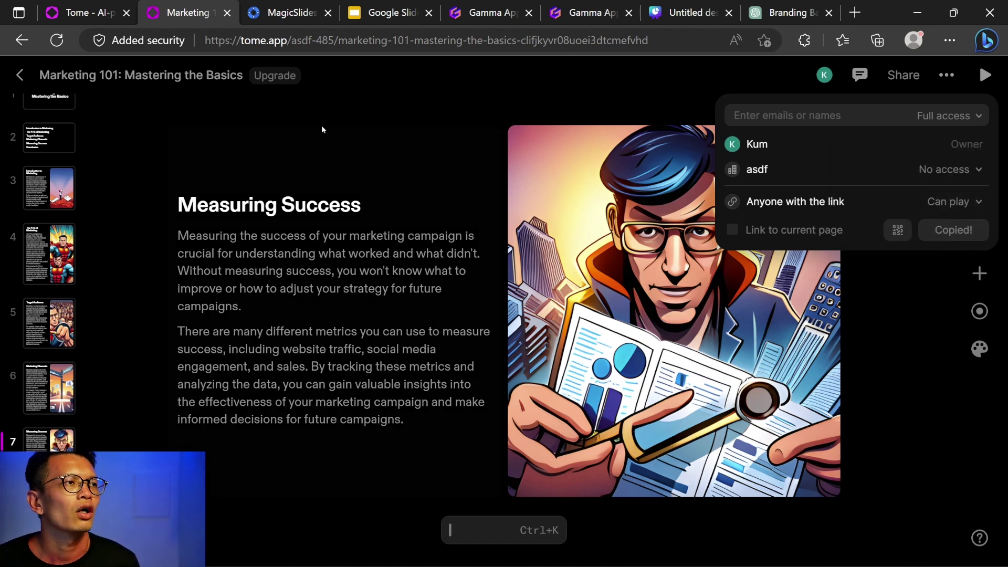
pyautogui.click(411, 230)
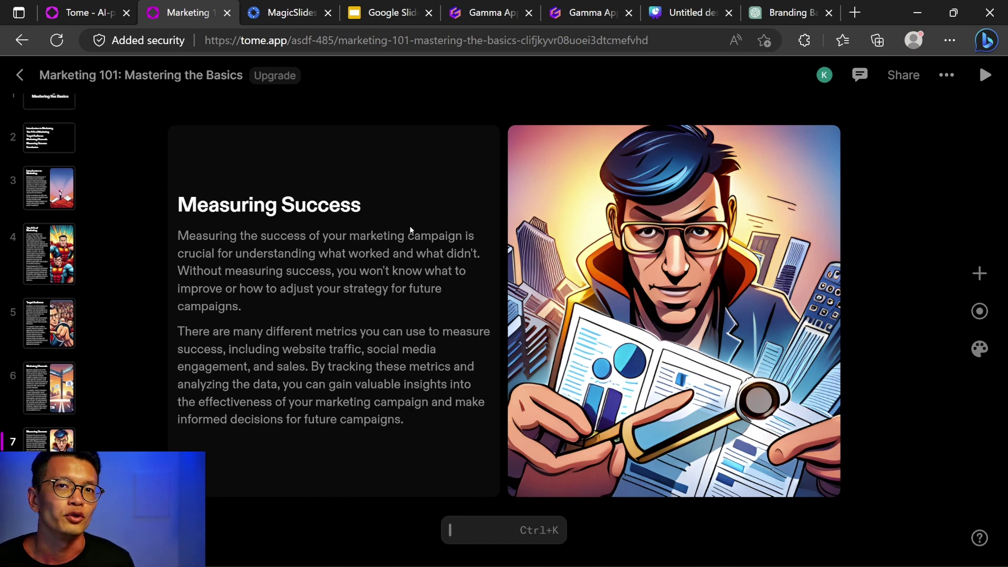
pyautogui.hotkey('ctrl', 'Tab')
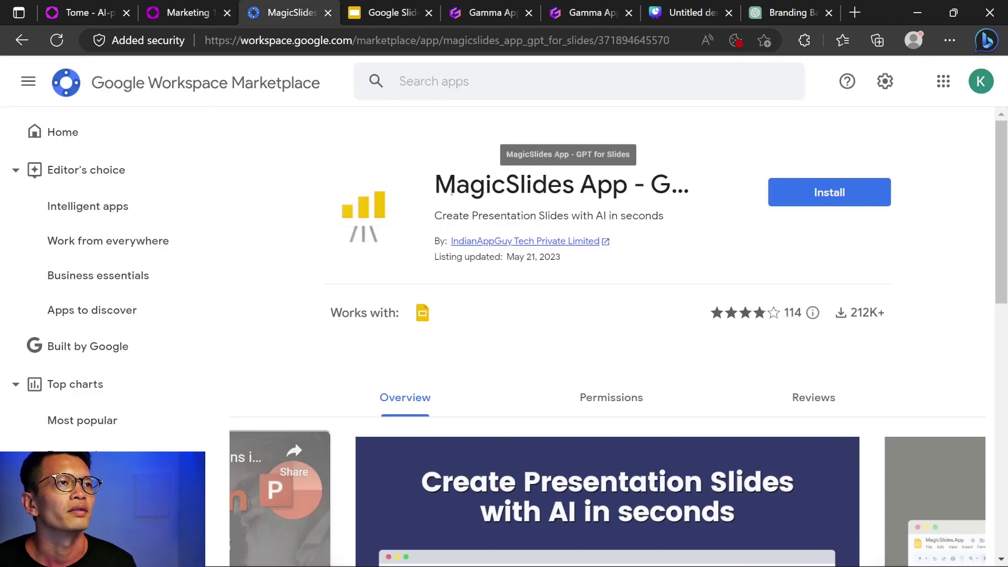
# Step: Select the MagicSlides App title on its Marketplace listing and scroll the page
pyautogui.moveTo(435, 185); pyautogui.dragTo(628, 185)
pyautogui.click(370, 203)
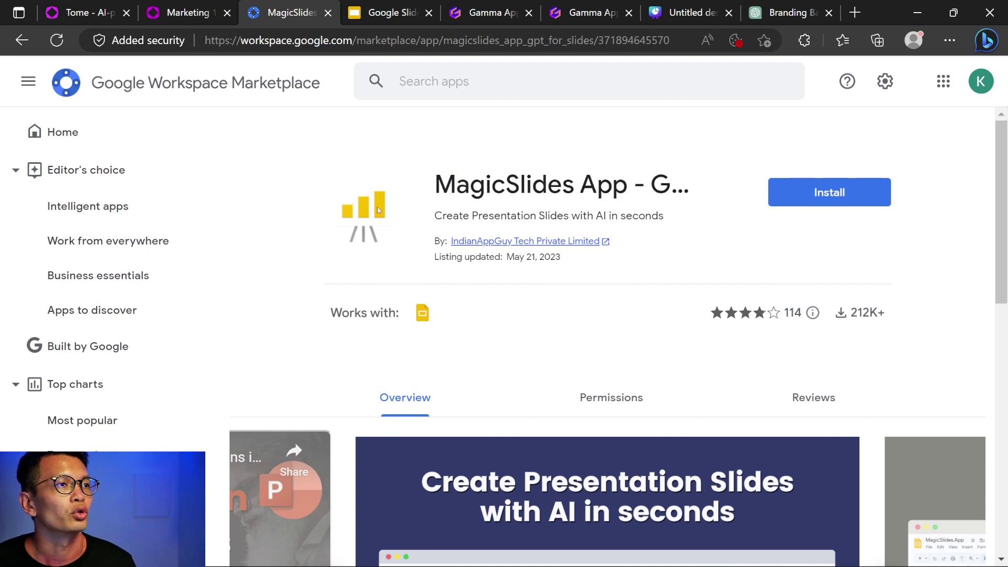
pyautogui.scroll(-5, 378, 210)
pyautogui.scroll(5, 377, 206)
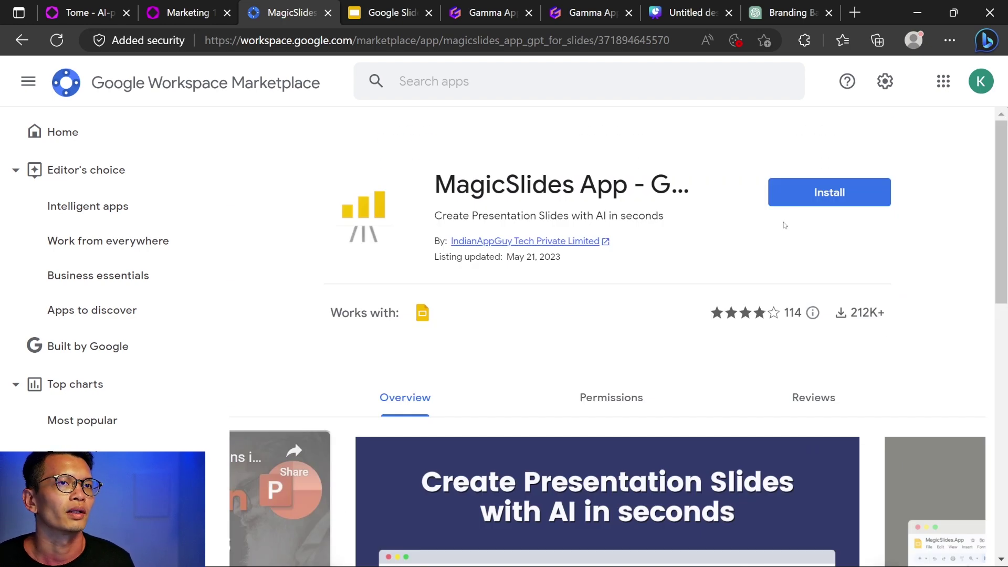
# Step: Install the MagicSlides add-on, choosing the Google account and granting it access
pyautogui.click(802, 194)
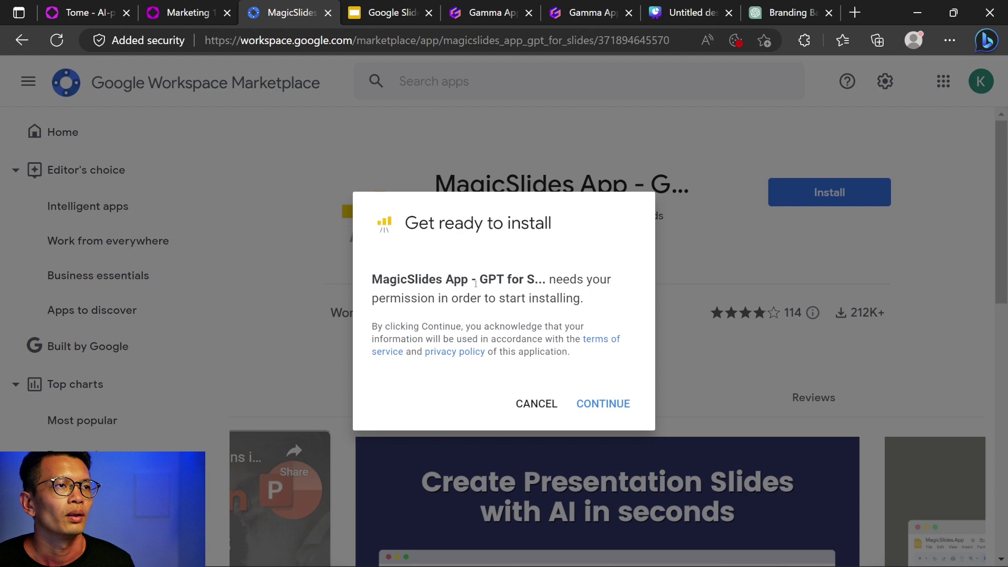
pyautogui.click(603, 403)
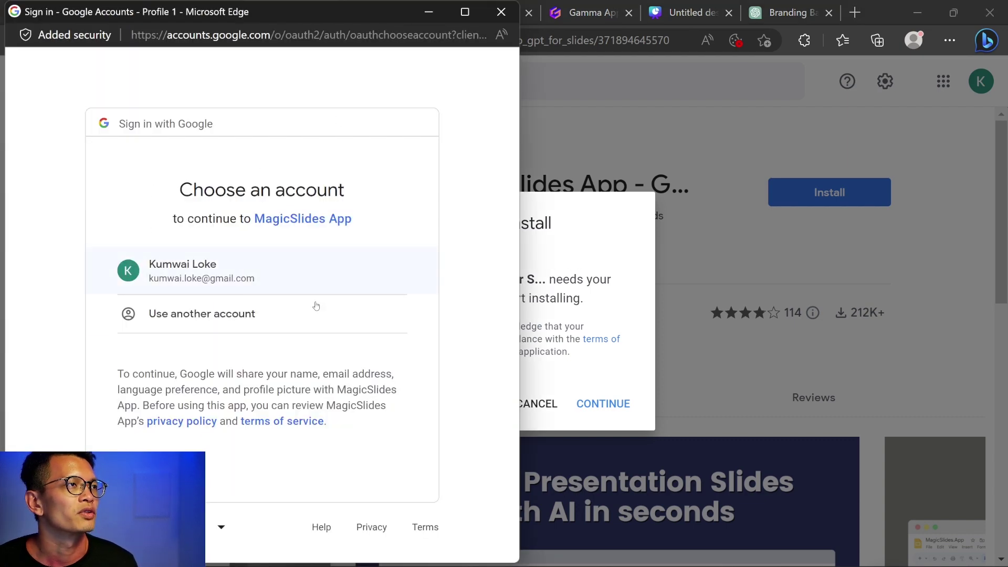
pyautogui.click(227, 265)
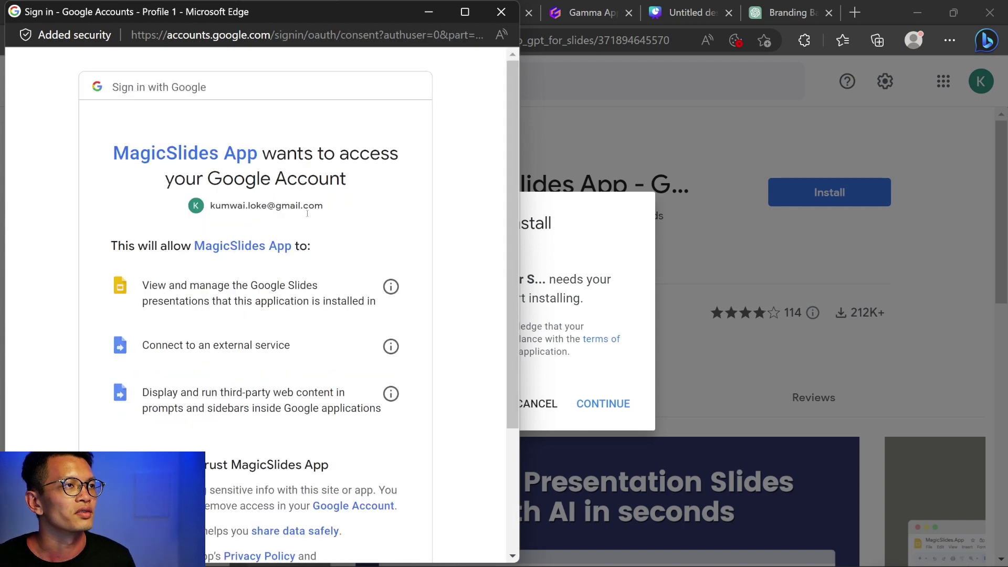
pyautogui.scroll(-2, 289, 204)
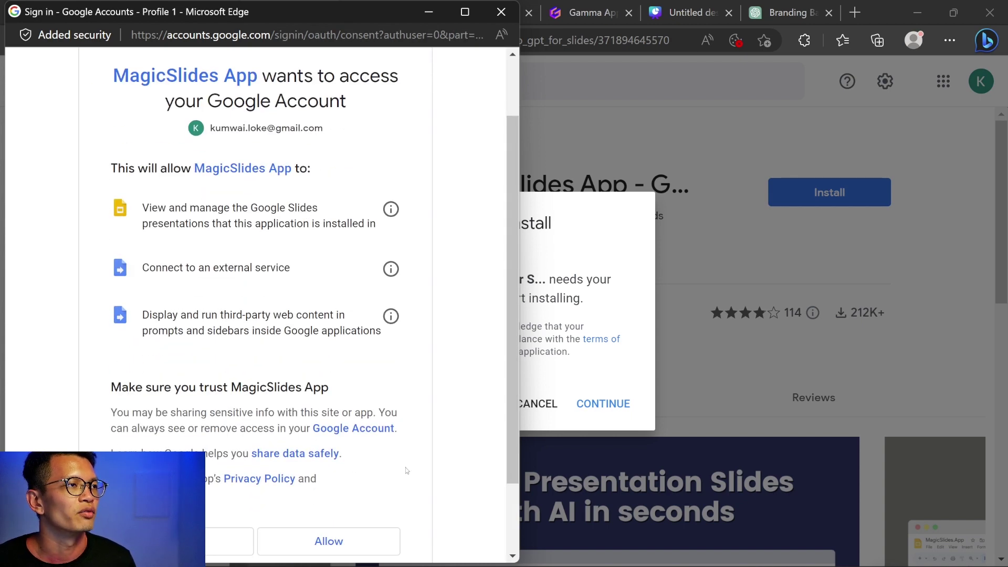
pyautogui.click(356, 532)
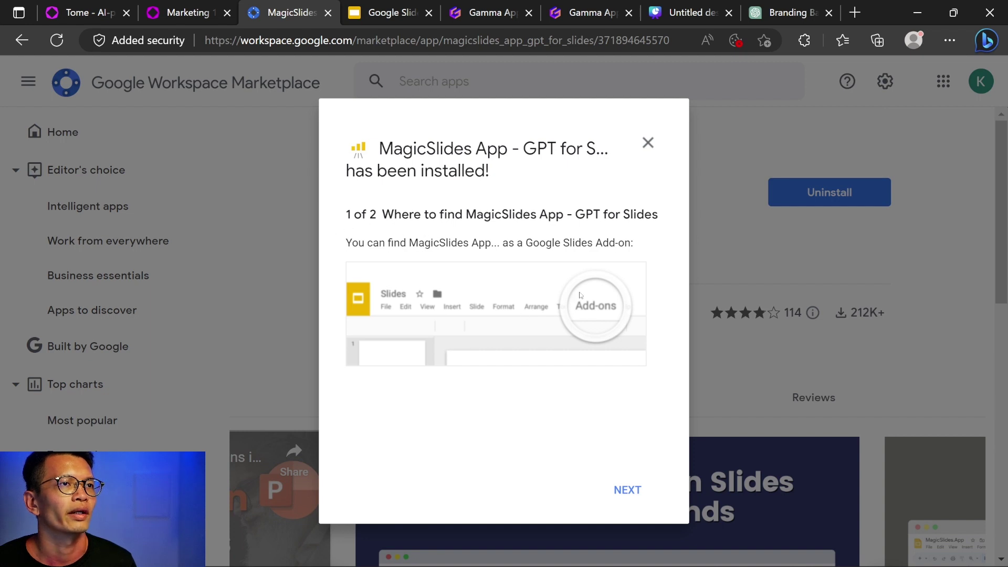
# Step: Start a blank Google Slides presentation and launch the MagicSlides add-on panel
pyautogui.click(627, 490)
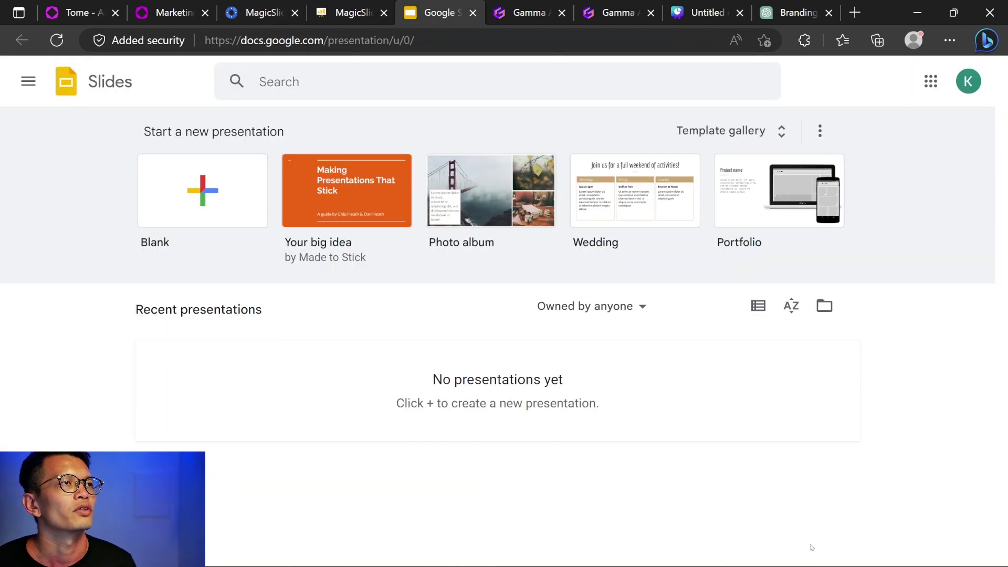
pyautogui.click(181, 186)
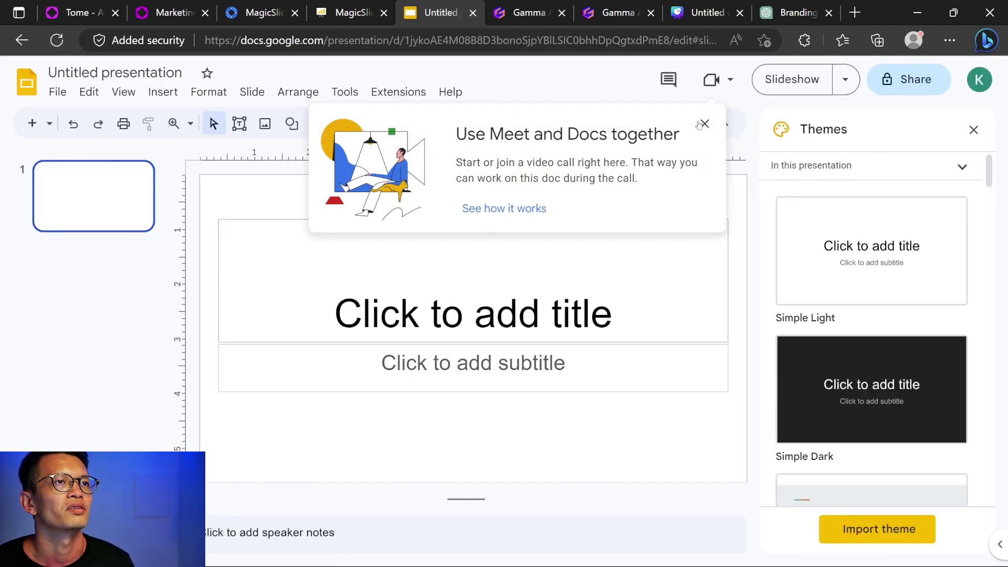
pyautogui.click(704, 124)
pyautogui.click(399, 92)
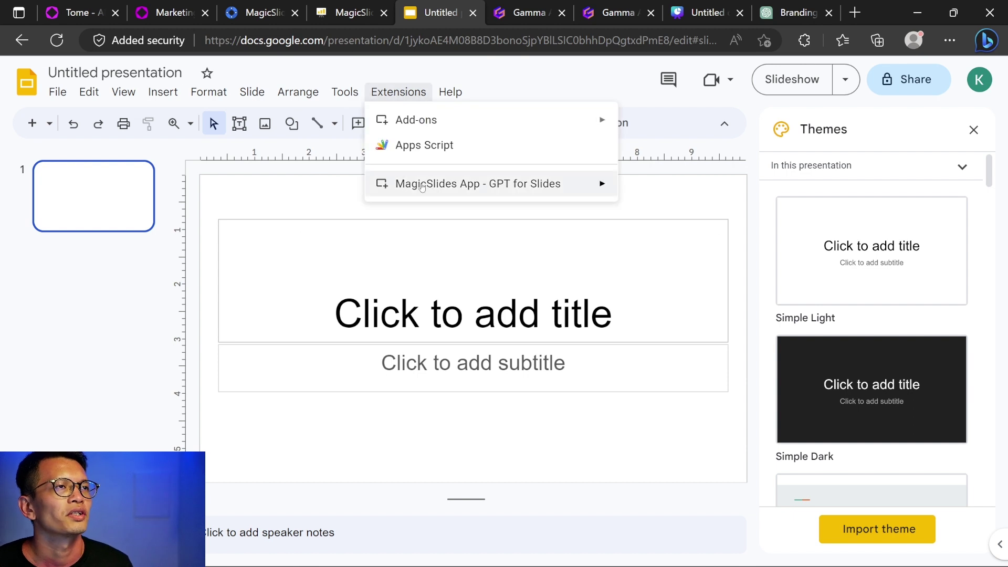
pyautogui.moveTo(421, 185)
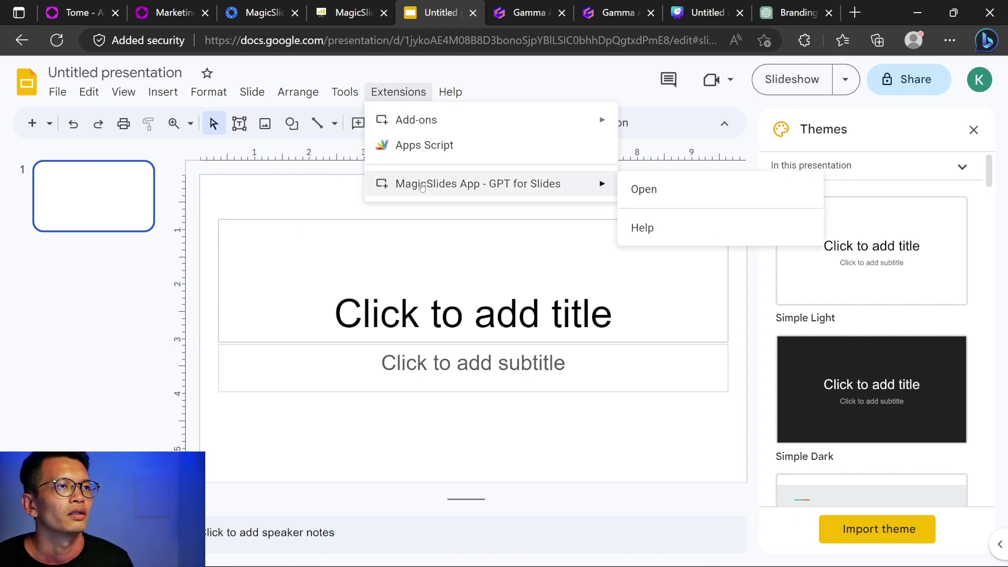
pyautogui.click(637, 188)
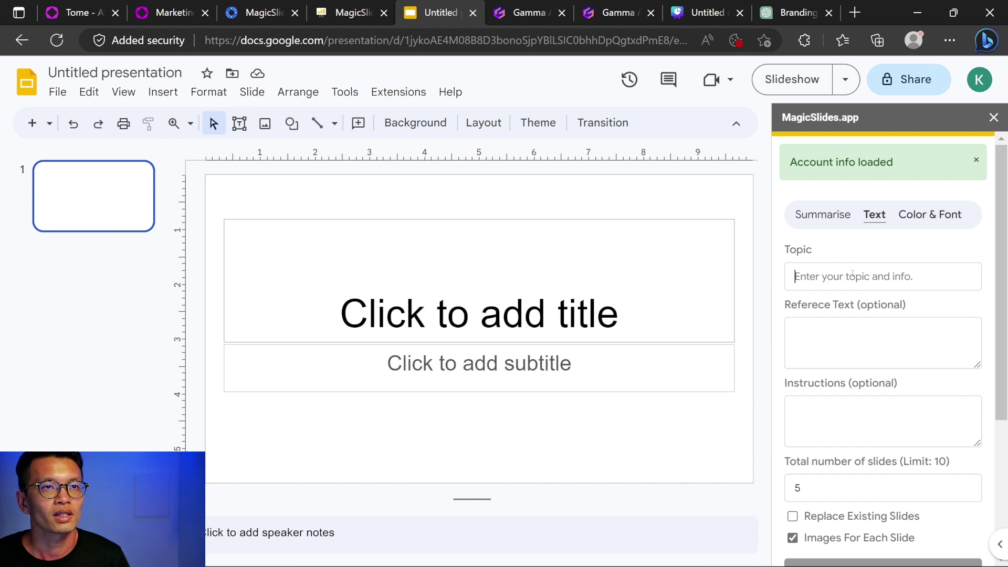
# Step: Enter the topic 'Basic fundamental Branding principles' and change the slide count from 5 to 10
pyautogui.write('Basic fundamental Branding principles')
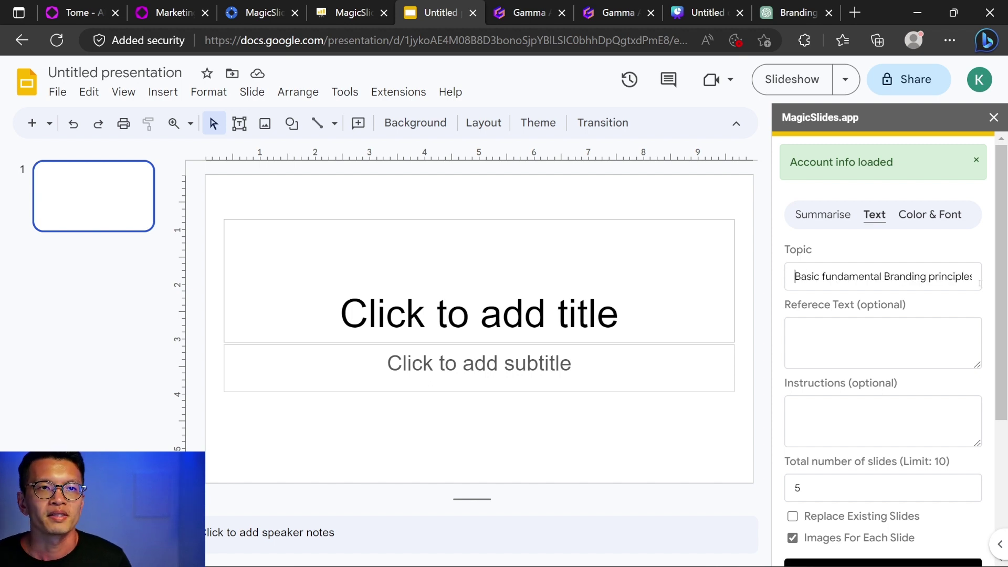
pyautogui.tripleClick(842, 278)
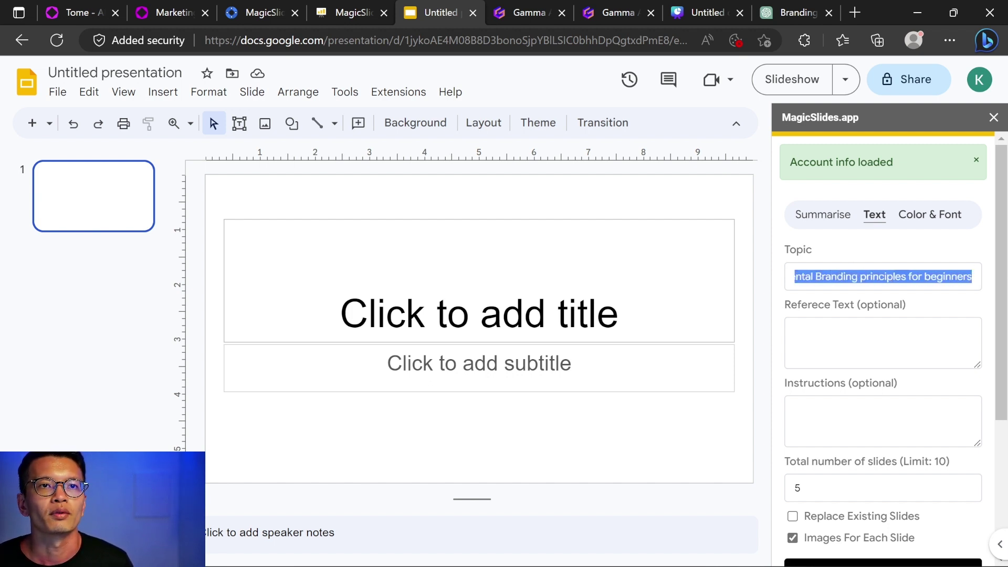
pyautogui.click(840, 488)
pyautogui.scroll(-2, 841, 472)
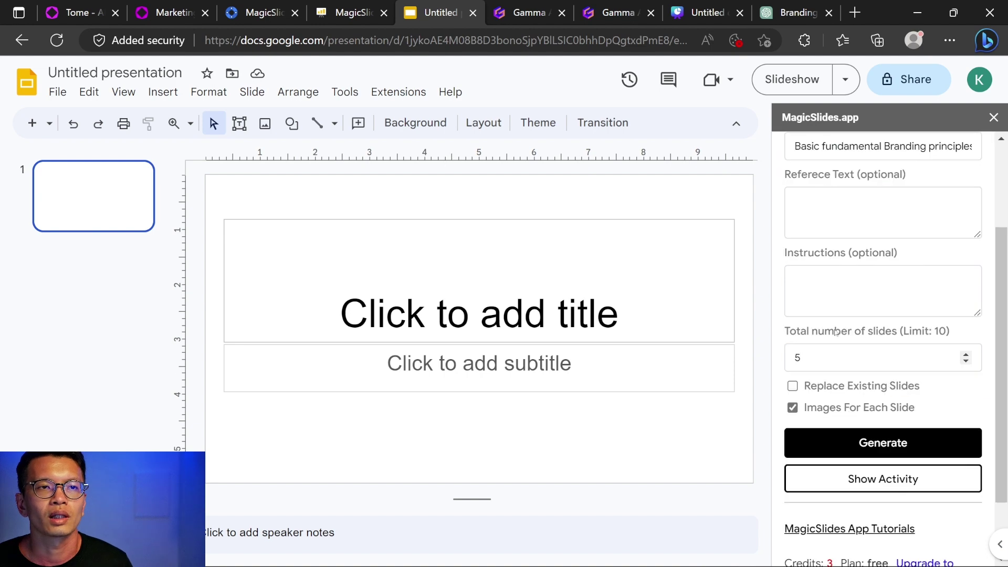
pyautogui.press('BackSpace')
pyautogui.write('10')
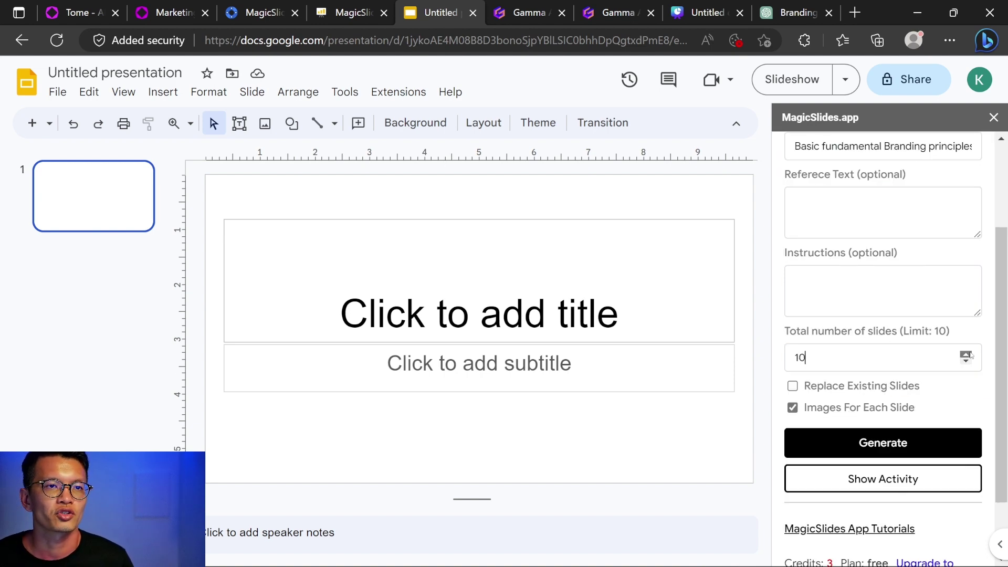
pyautogui.scroll(-1, 890, 406)
pyautogui.scroll(-1, 927, 363)
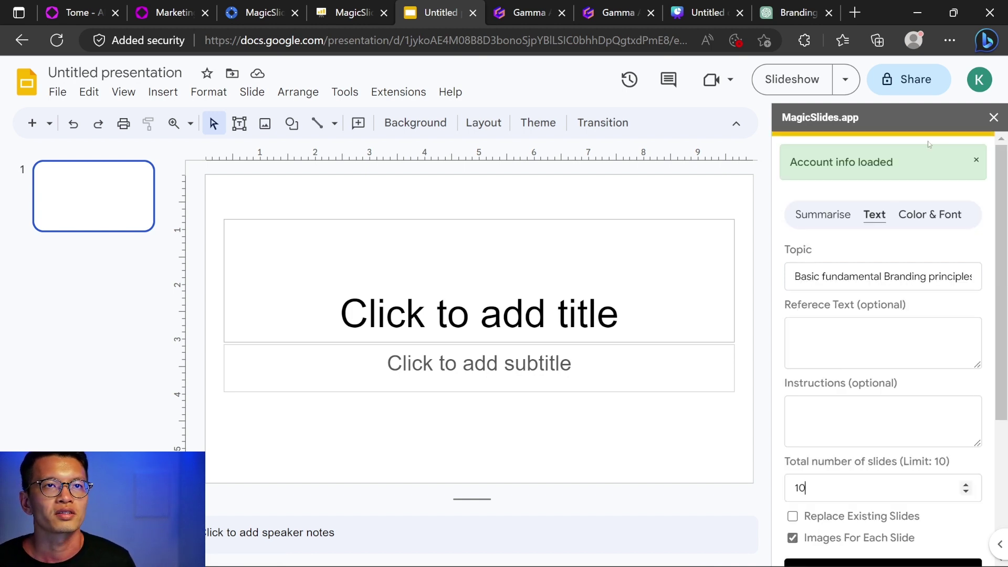
pyautogui.scroll(-2, 911, 465)
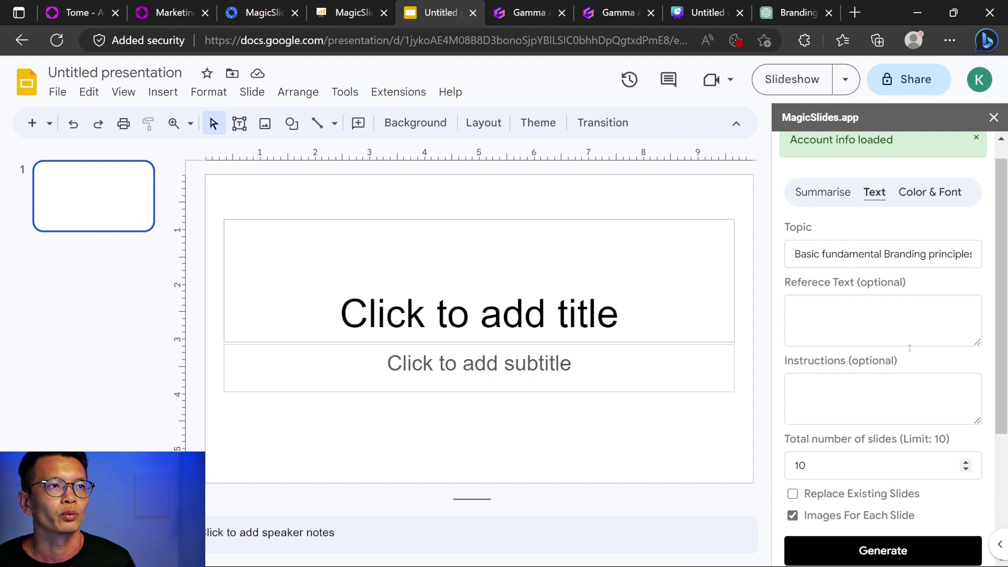
# Step: Generate the MagicSlides deck and page from What Is Branding? through Measuring Brand Success
pyautogui.click(898, 363)
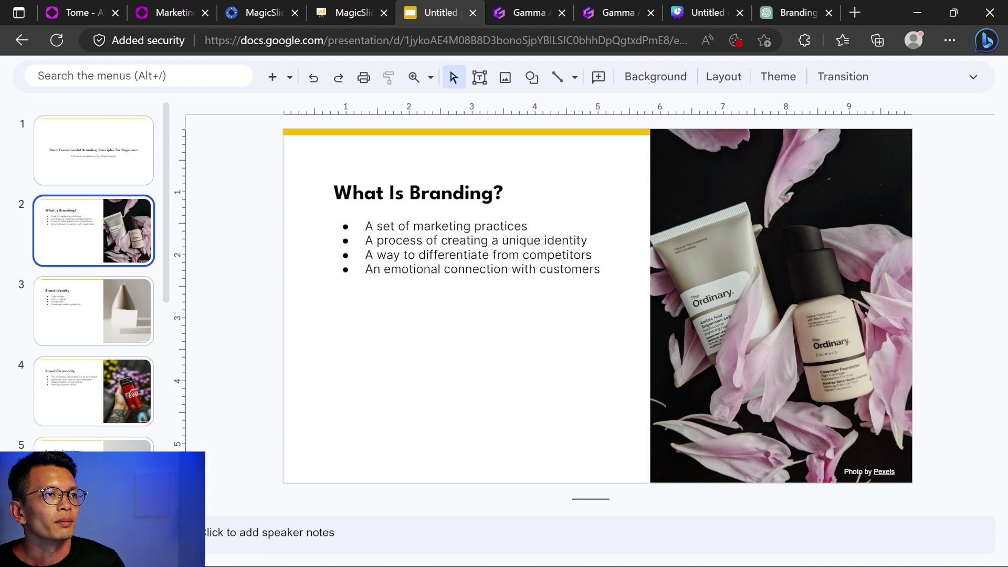
pyautogui.click(346, 229)
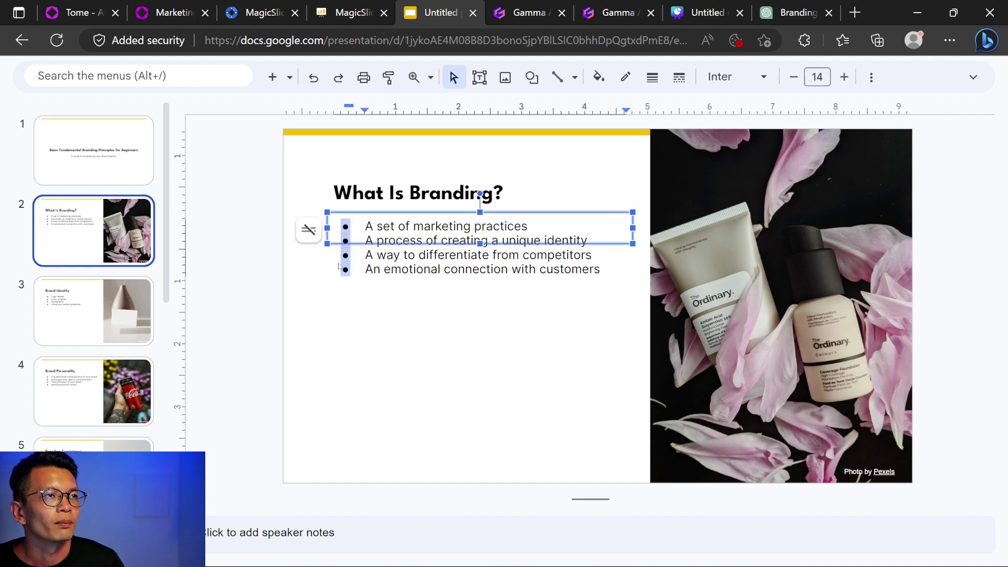
pyautogui.click(307, 291)
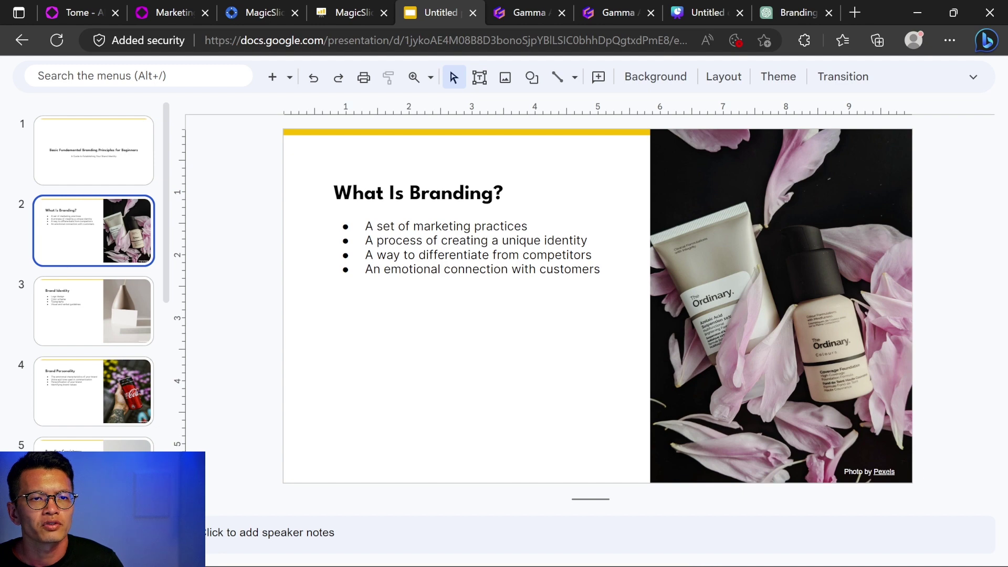
pyautogui.click(93, 311)
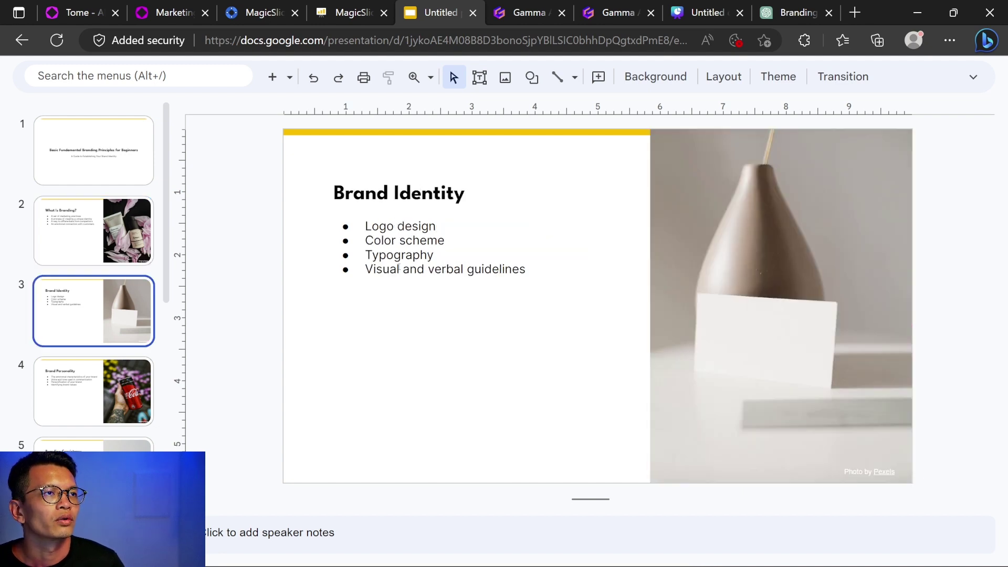
pyautogui.press('Down')
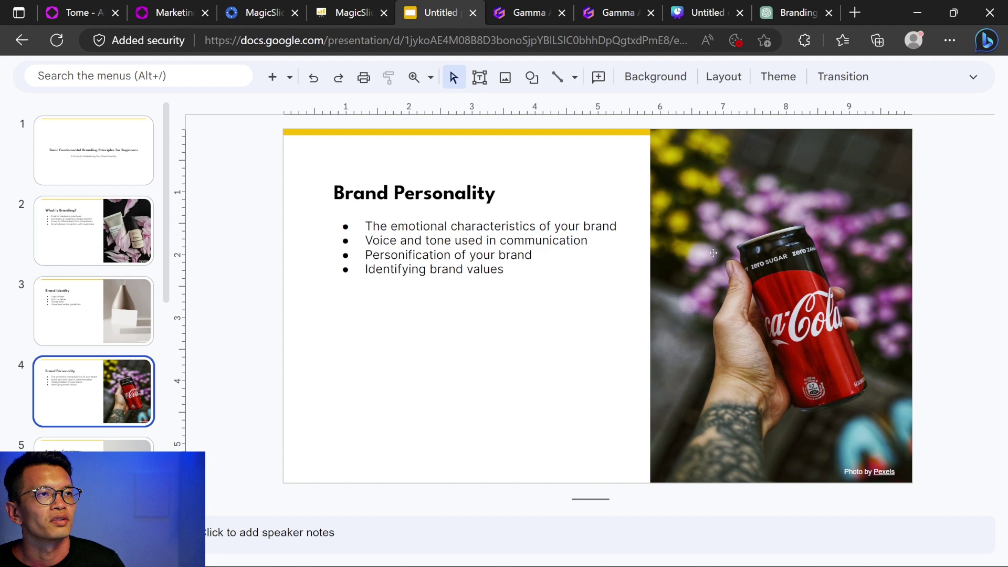
pyautogui.press('Down')
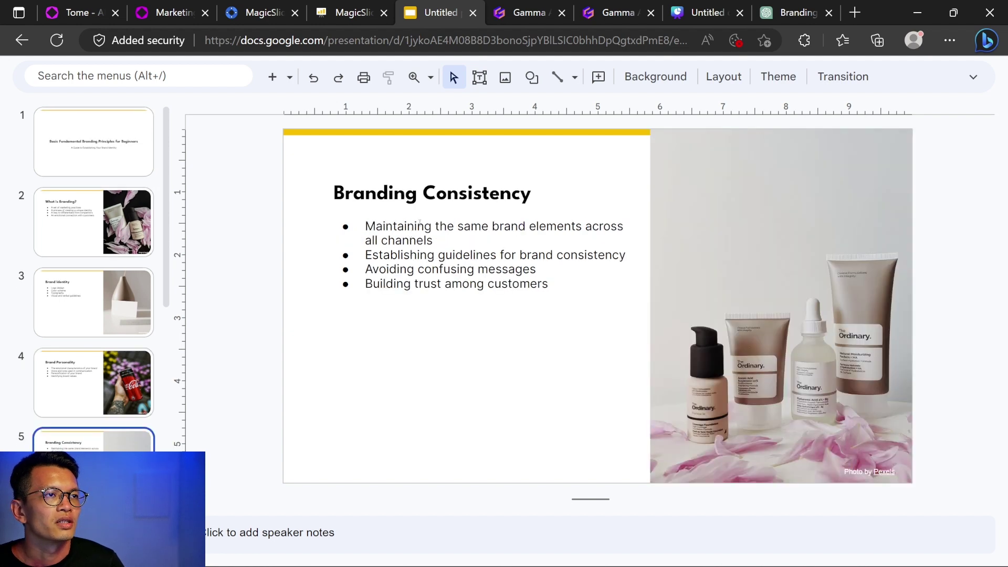
pyautogui.press('Down')
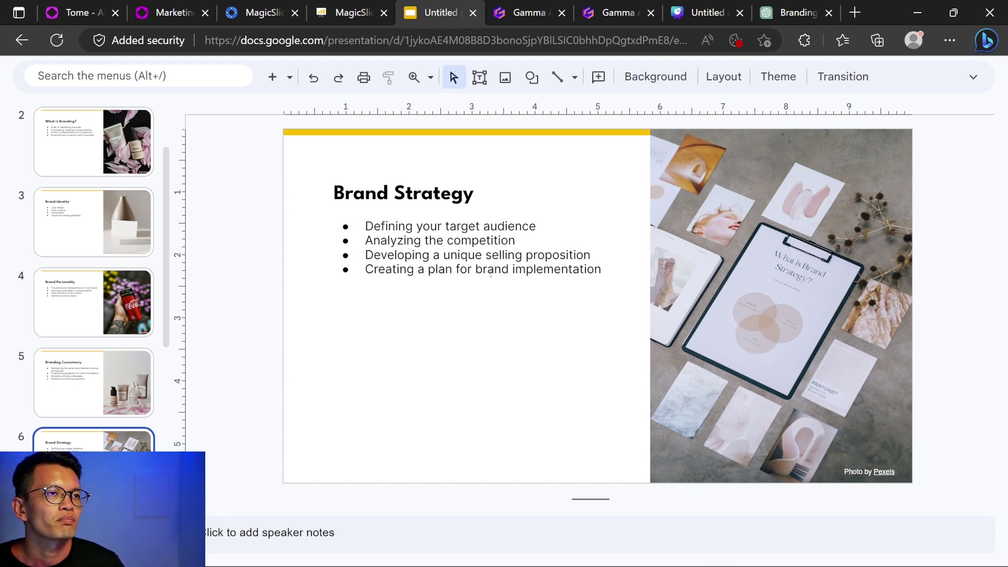
pyautogui.press('Down')
pyautogui.press('Down')
pyautogui.press('Down')
pyautogui.press('Down')
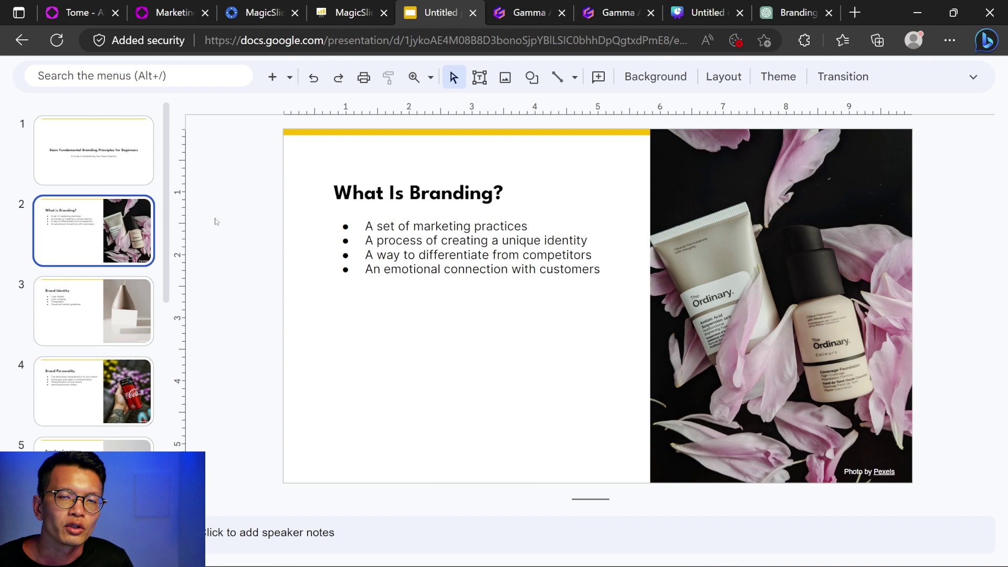
# Step: Inspect the yellow top bar and title box, then revisit slides 3 to 6
pyautogui.click(290, 132)
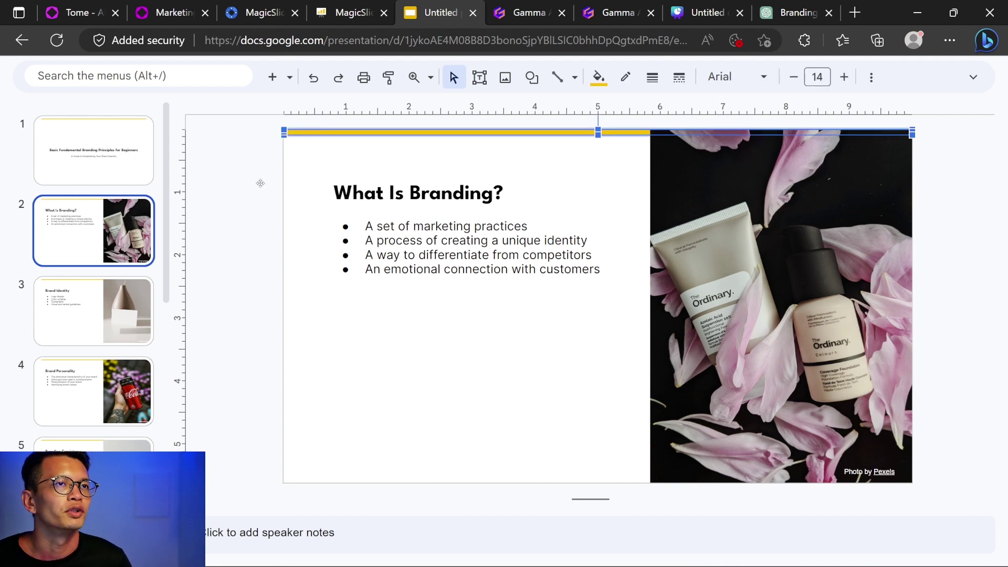
pyautogui.click(243, 210)
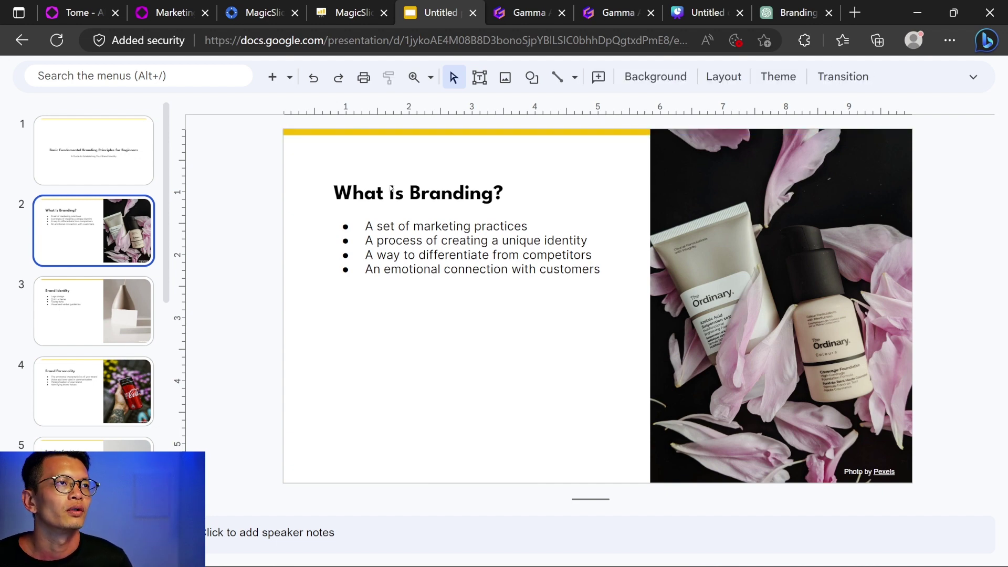
pyautogui.click(421, 134)
pyautogui.click(212, 247)
pyautogui.click(363, 209)
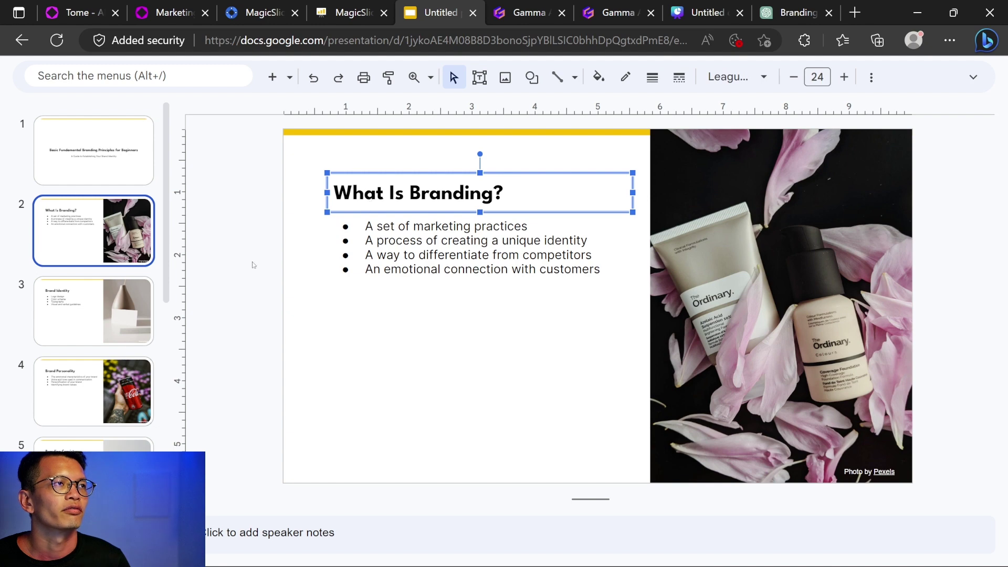
pyautogui.click(399, 161)
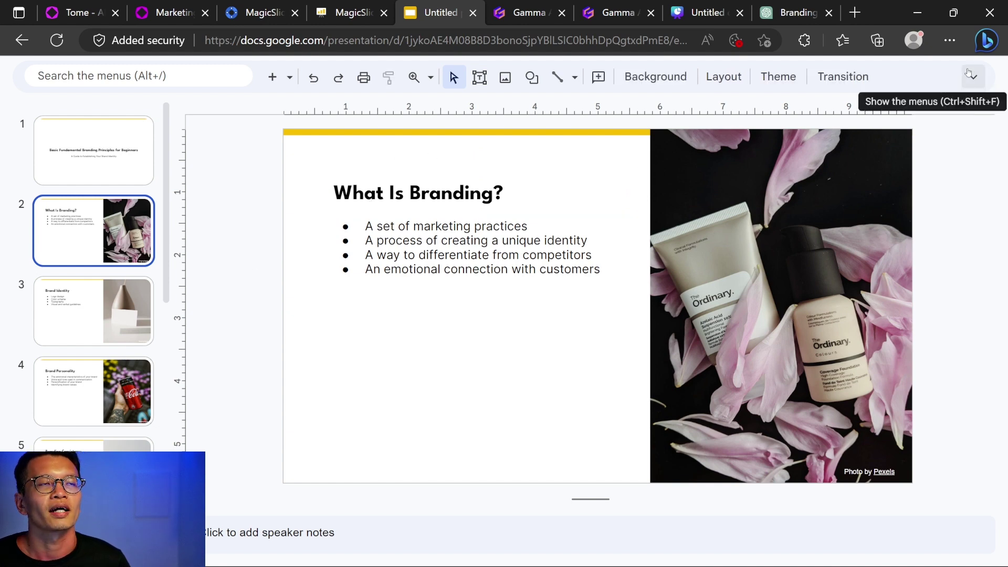
pyautogui.click(80, 337)
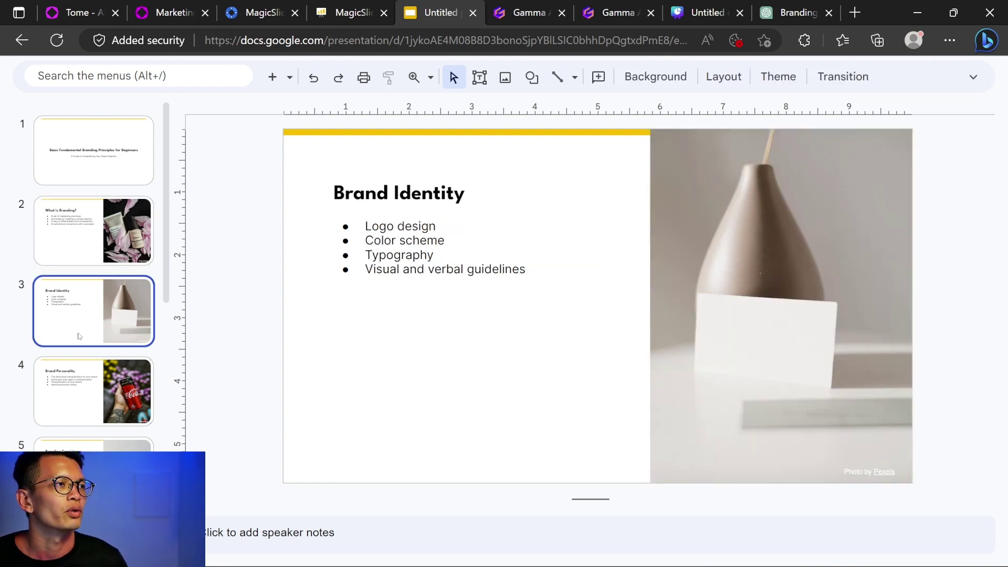
pyautogui.click(79, 446)
pyautogui.click(90, 317)
pyautogui.click(89, 399)
pyautogui.click(138, 449)
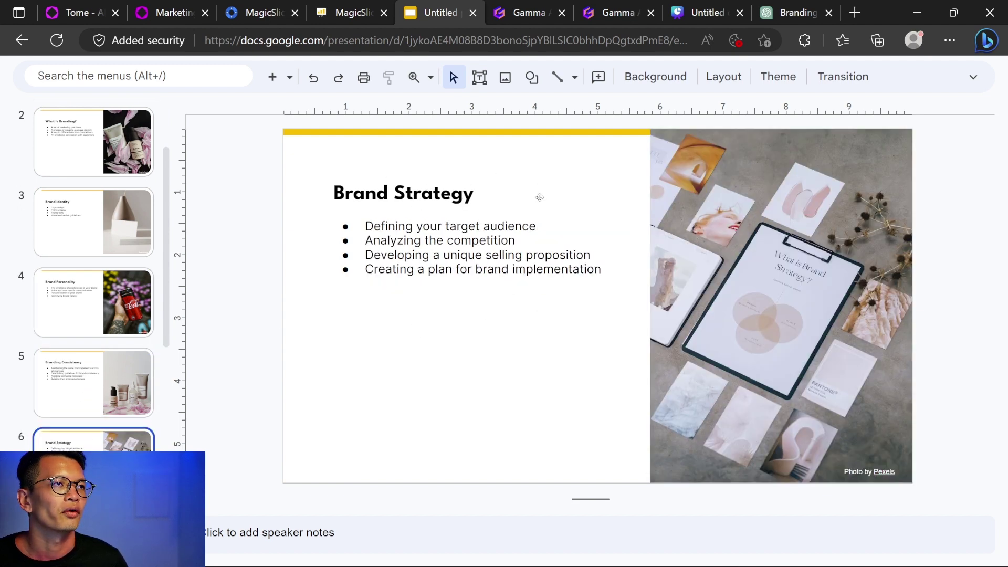
pyautogui.scroll(-4, 685, 184)
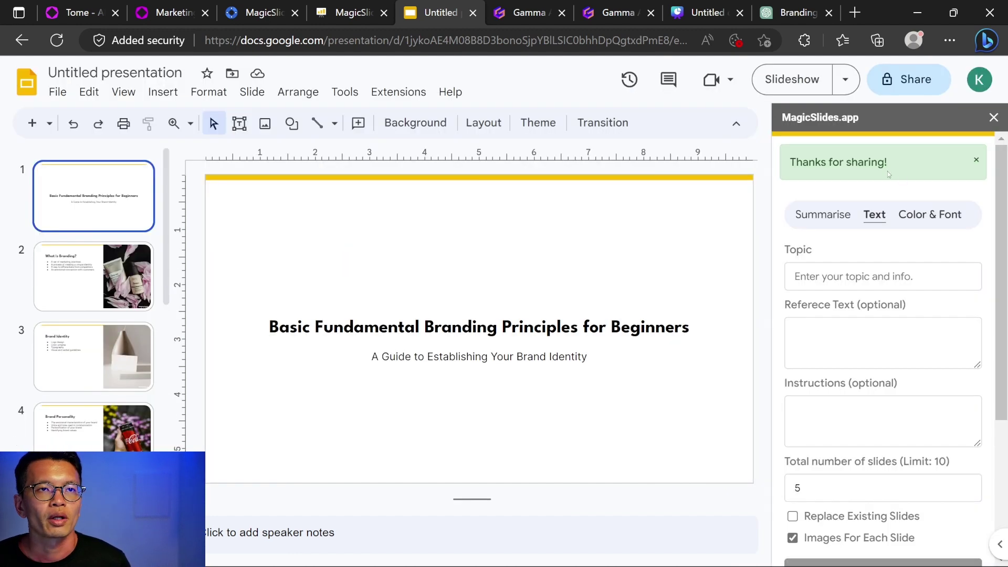
# Step: Check the remaining MagicSlides credits, then switch to the Gamma tab
pyautogui.scroll(-3, 840, 299)
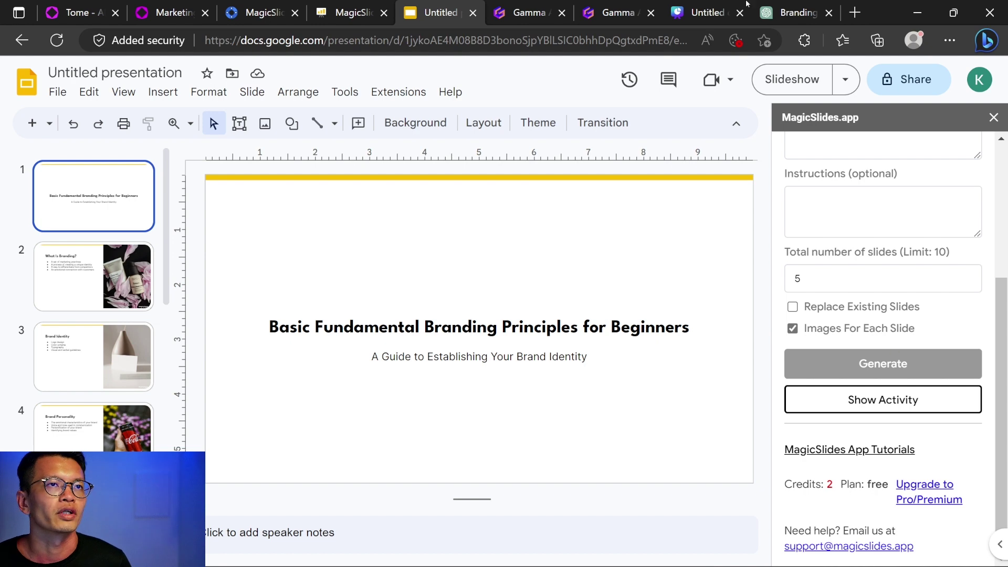
pyautogui.hotkey('ctrl', 'Tab')
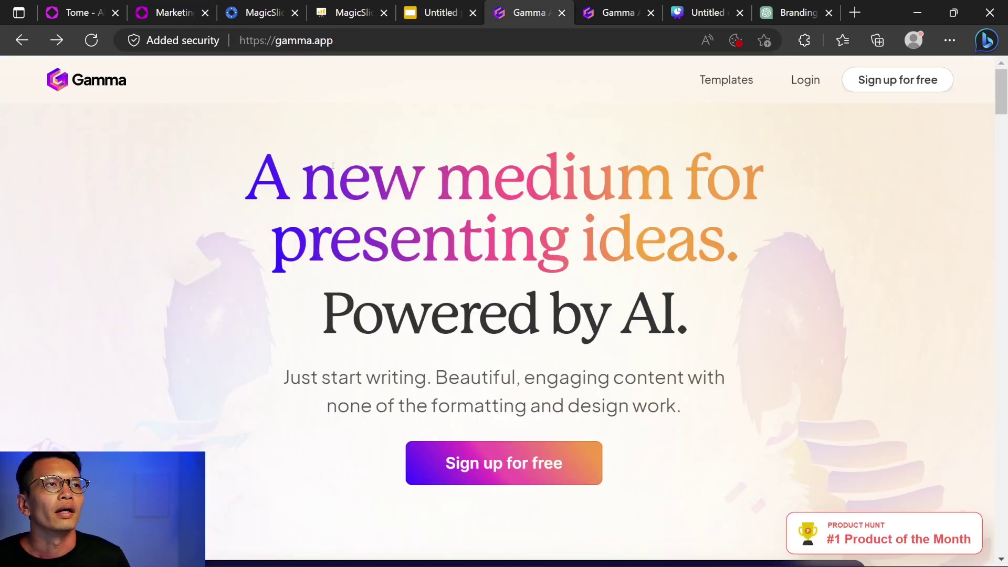
# Step: Browse the gamma.app landing page, then sign up to reach the All decks dashboard
pyautogui.scroll(-8, 546, 255)
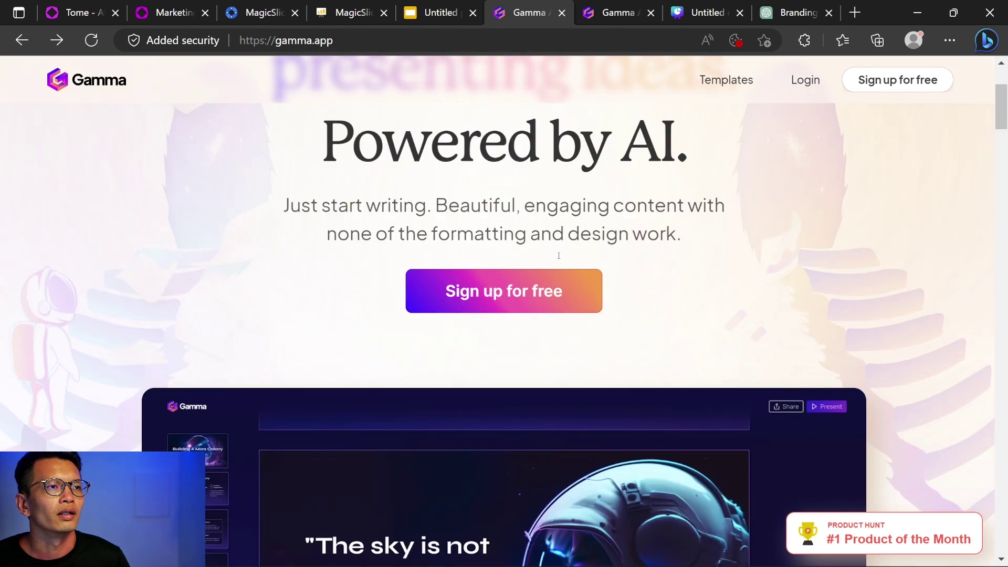
pyautogui.scroll(8, 560, 260)
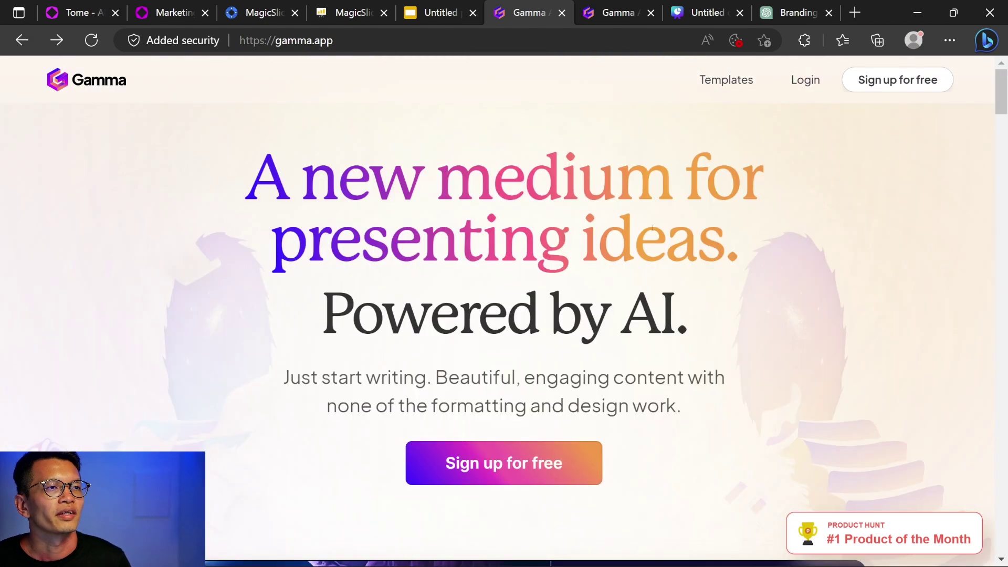
pyautogui.scroll(-1, 441, 257)
pyautogui.scroll(-2, 686, 265)
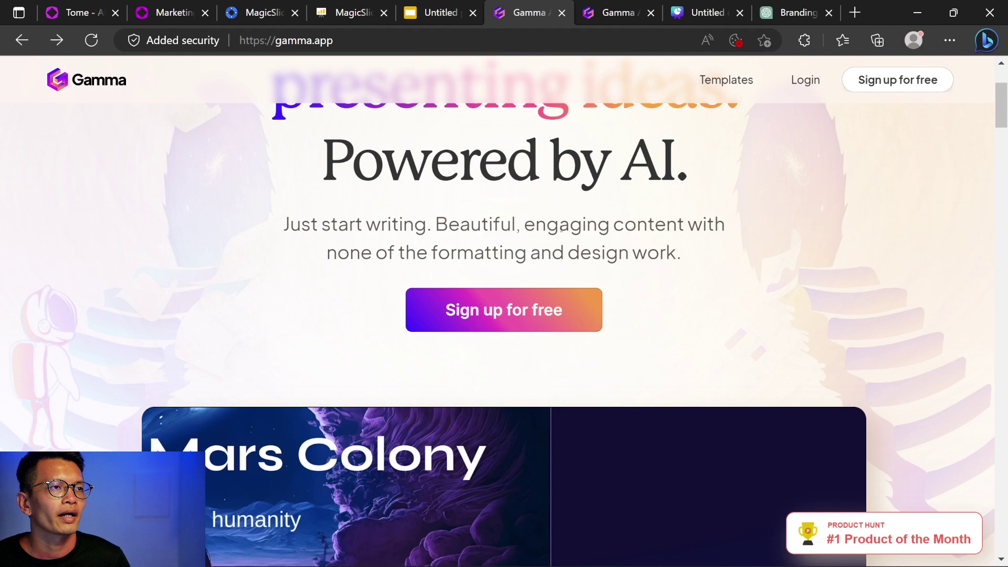
pyautogui.scroll(-10, 739, 244)
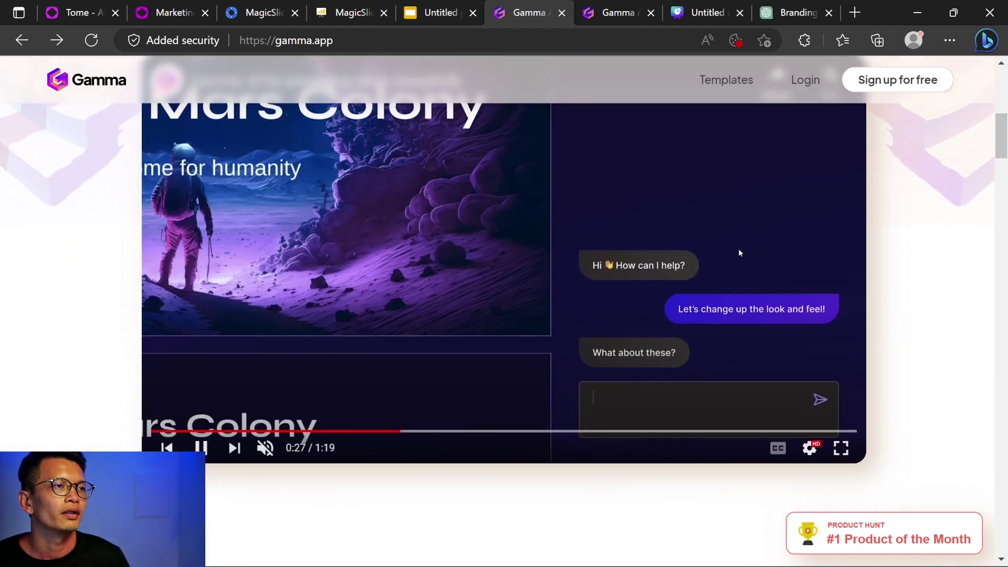
pyautogui.scroll(-2, 739, 253)
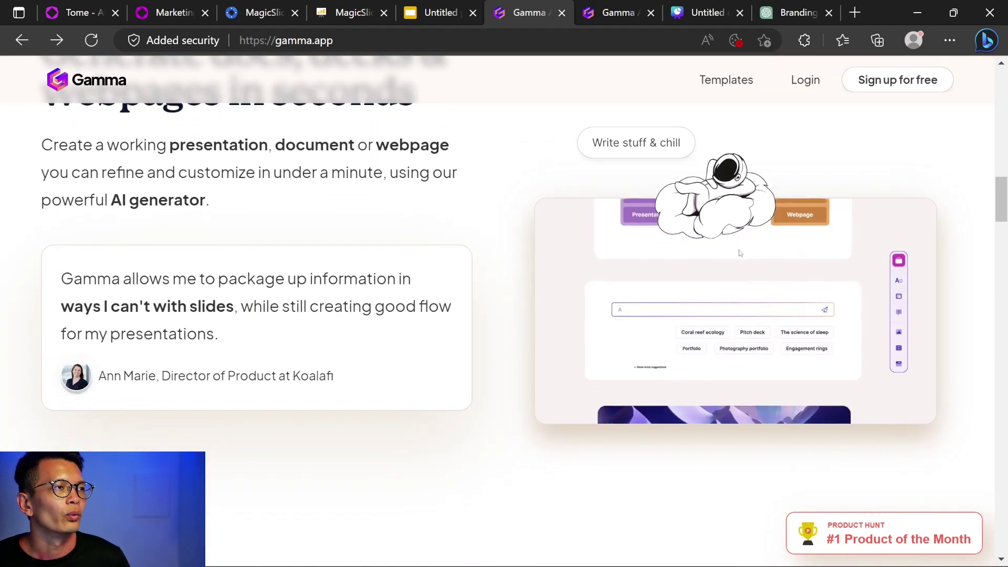
pyautogui.scroll(-5, 335, 232)
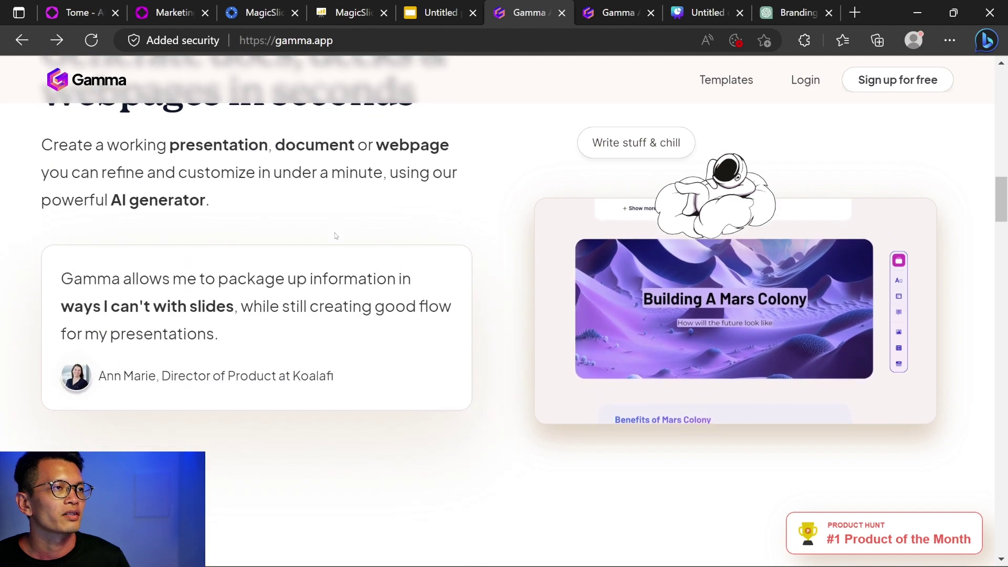
pyautogui.scroll(-3, 335, 232)
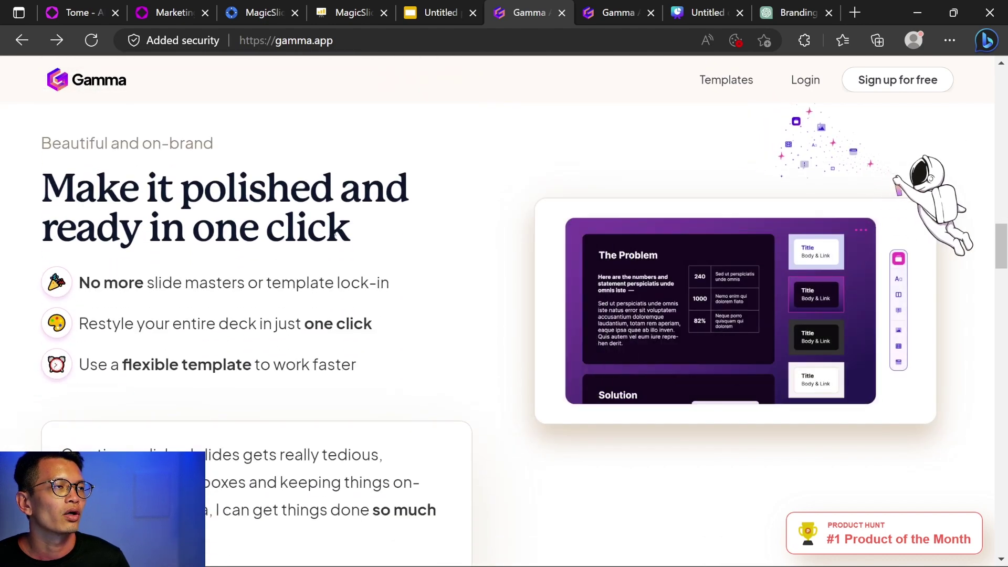
pyautogui.scroll(-5, 335, 232)
pyautogui.scroll(-4, 335, 232)
pyautogui.click(897, 79)
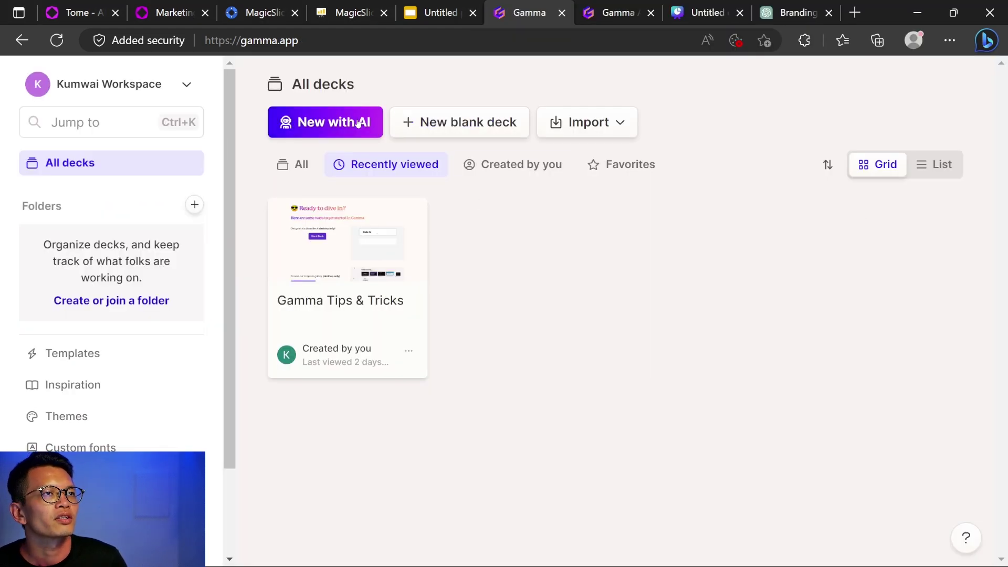
# Step: Start a guided AI presentation in Gamma on 'Branding principles for beginners'
pyautogui.click(357, 122)
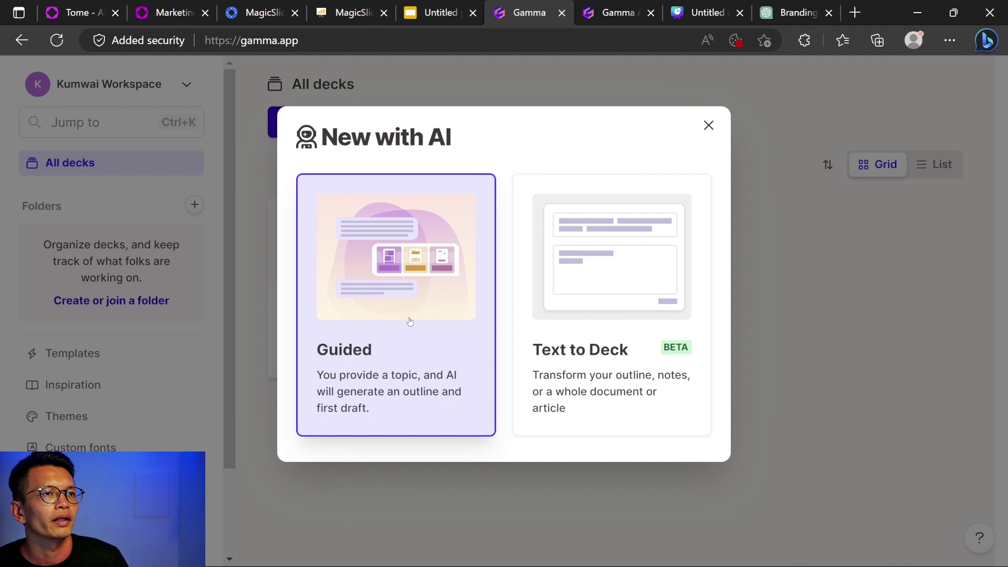
pyautogui.click(439, 346)
pyautogui.click(435, 342)
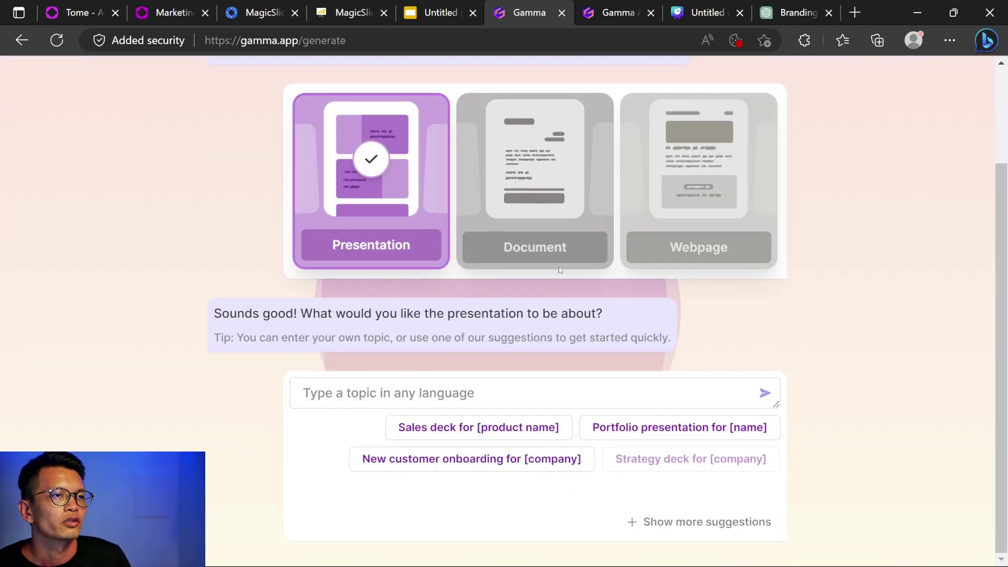
pyautogui.click(503, 391)
pyautogui.write('B')
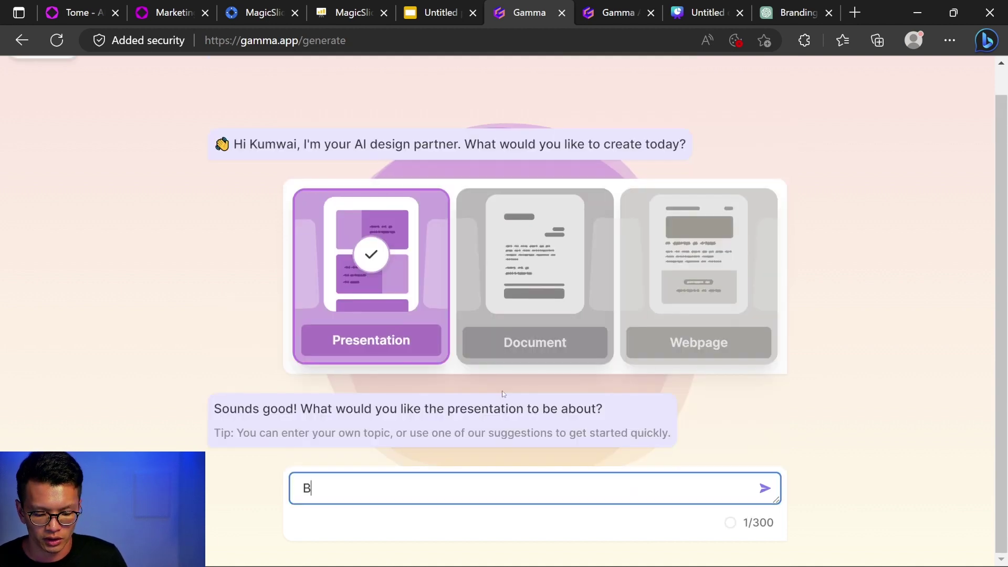
pyautogui.write('randing principles for')
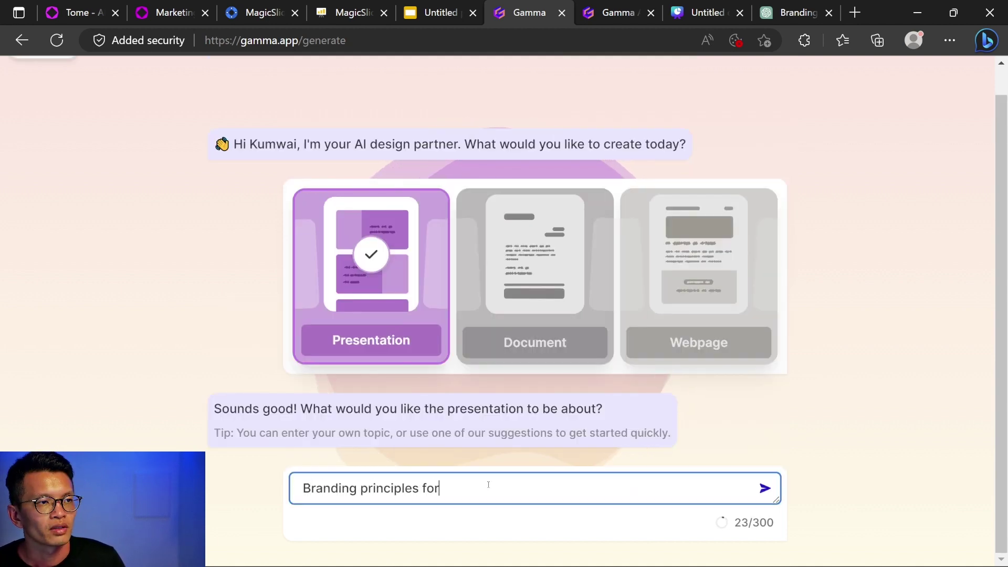
pyautogui.write(' beginners')
pyautogui.press('Return')
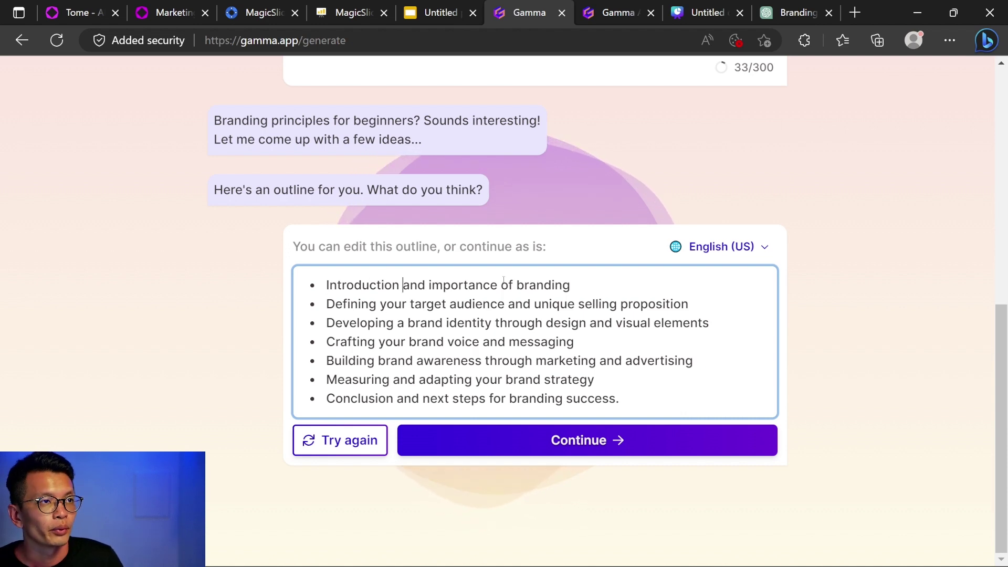
# Step: Split the first outline point into 'Introduction to branding' and 'Importance of branding'
pyautogui.write('to branding')
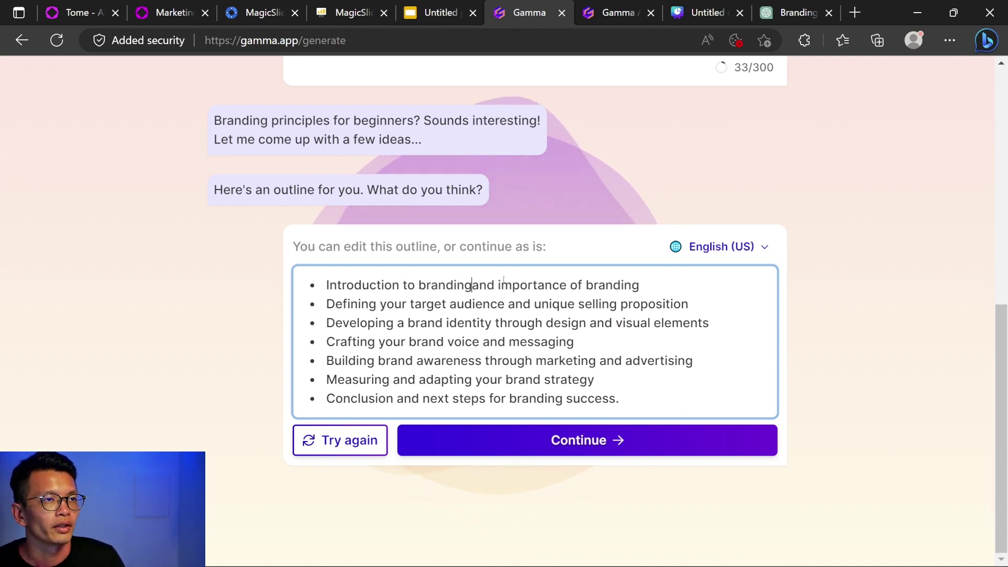
pyautogui.press('Delete')
pyautogui.press('Delete')
pyautogui.press('Delete')
pyautogui.press('Delete')
pyautogui.press('Delete')
pyautogui.press('Return')
pyautogui.write('I')
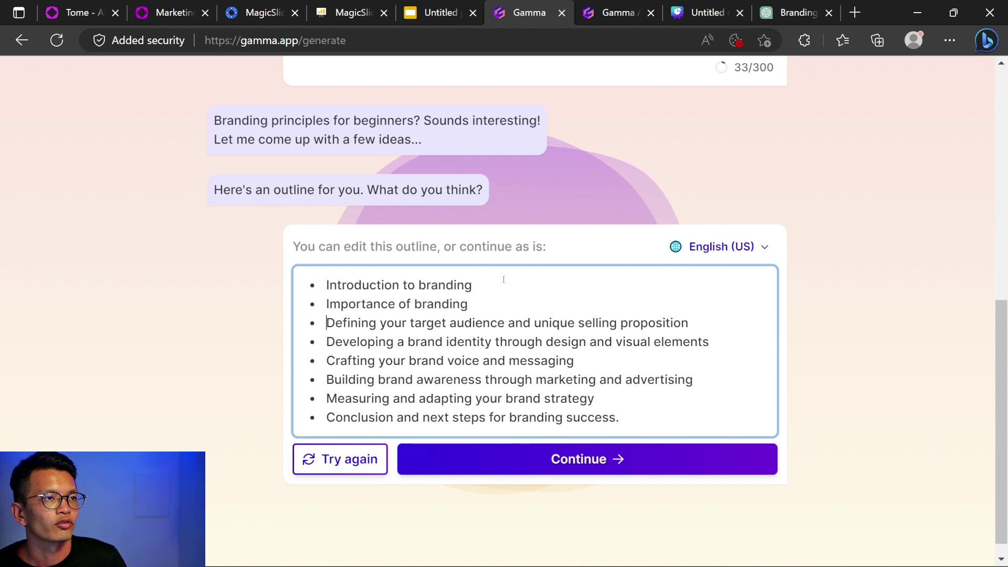
# Step: Accept the outline, choose the dark Atacama theme, and generate the deck
pyautogui.click(551, 462)
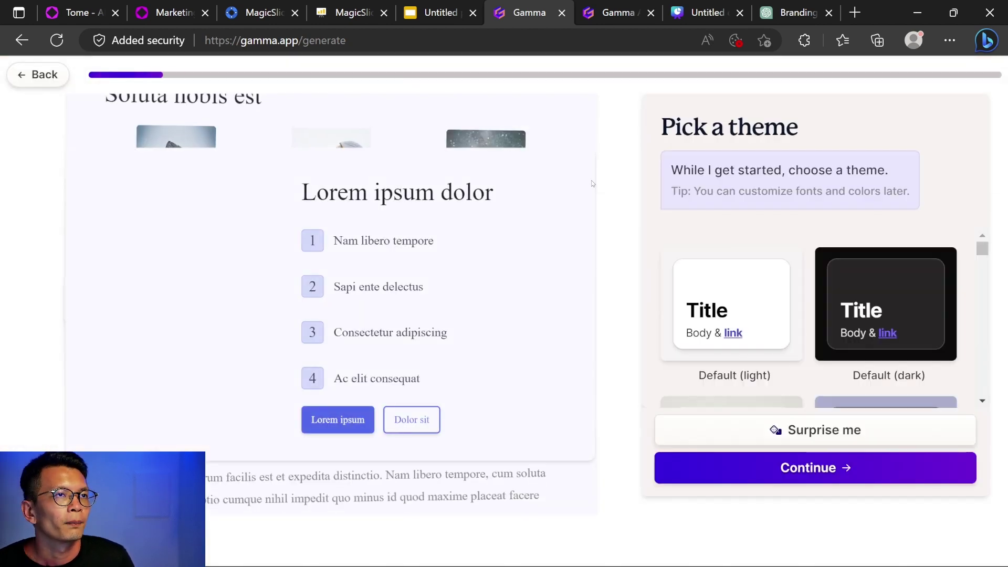
pyautogui.scroll(-1, 847, 322)
pyautogui.scroll(-2, 847, 322)
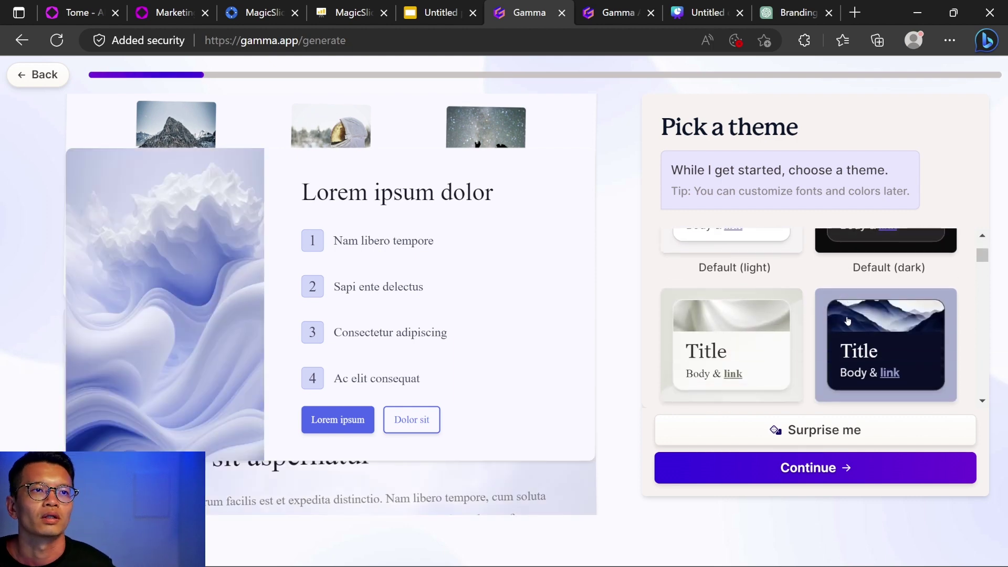
pyautogui.scroll(-1, 921, 290)
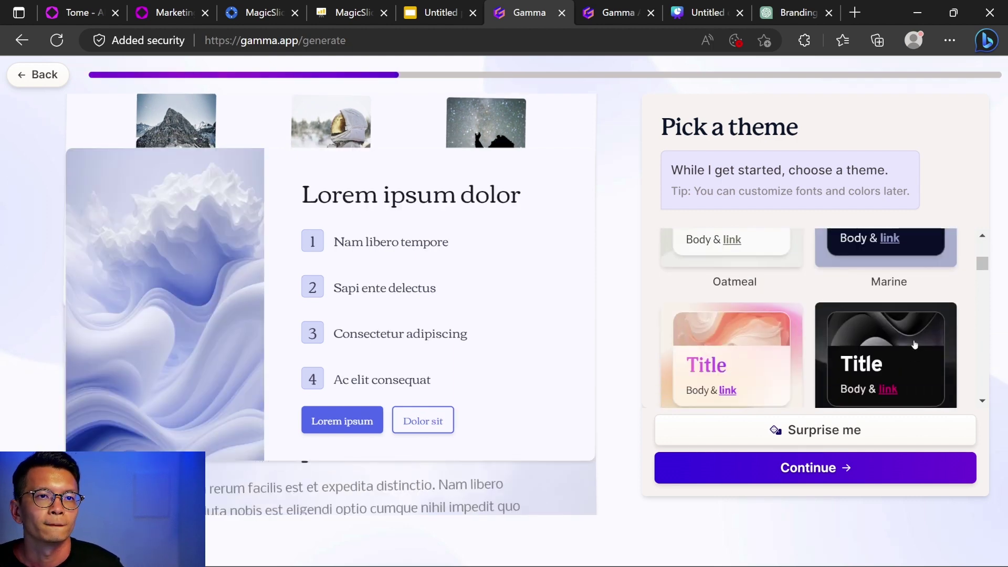
pyautogui.scroll(-1, 916, 337)
pyautogui.click(924, 313)
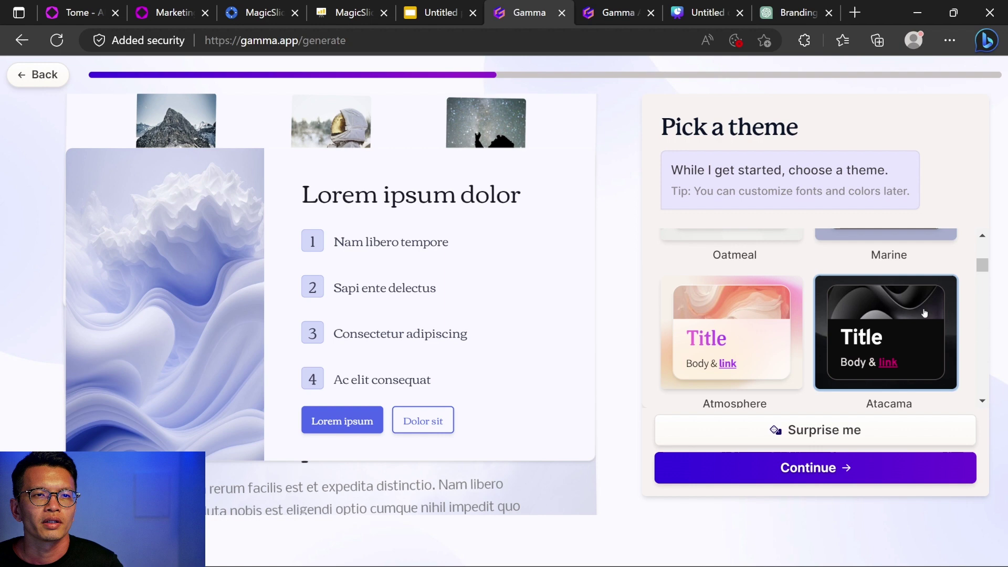
pyautogui.click(756, 470)
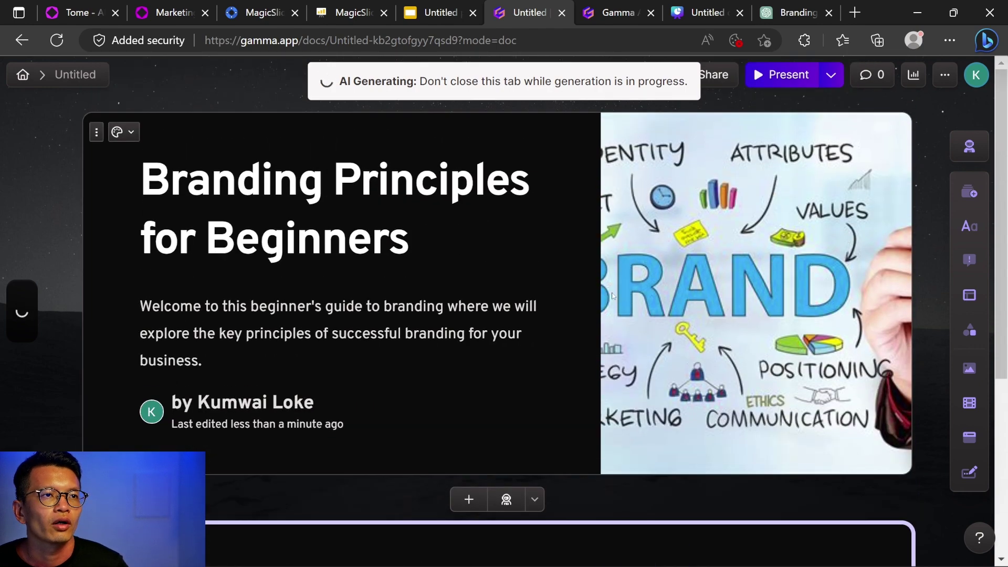
pyautogui.moveTo(759, 261)
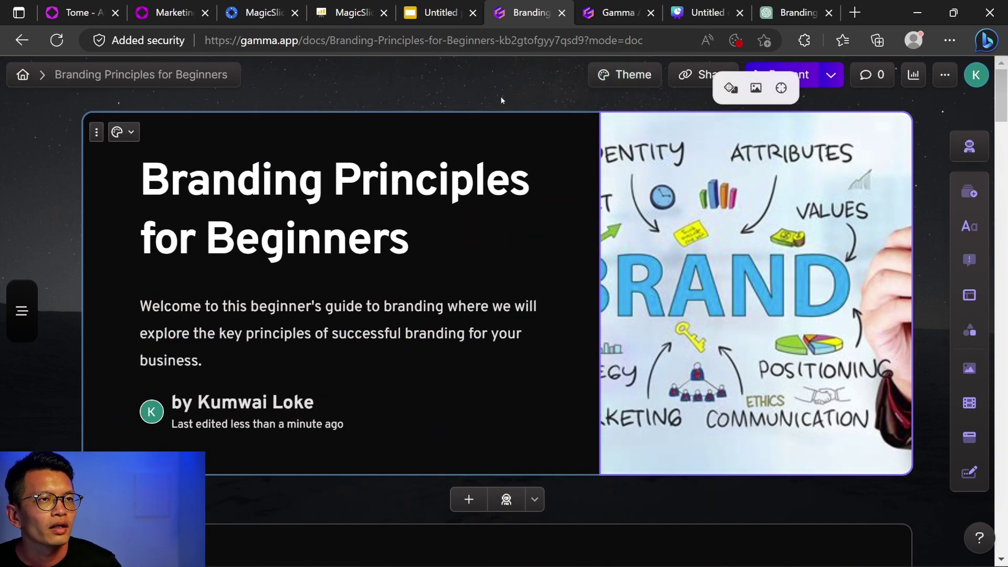
# Step: Delete the author block from the title card
pyautogui.scroll(-15, 518, 482)
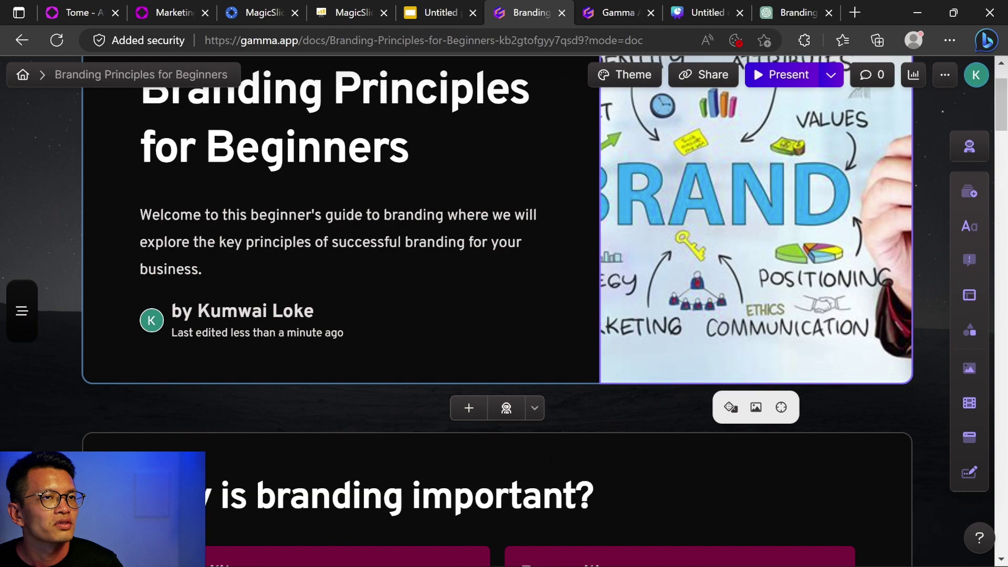
pyautogui.scroll(-15, 855, 236)
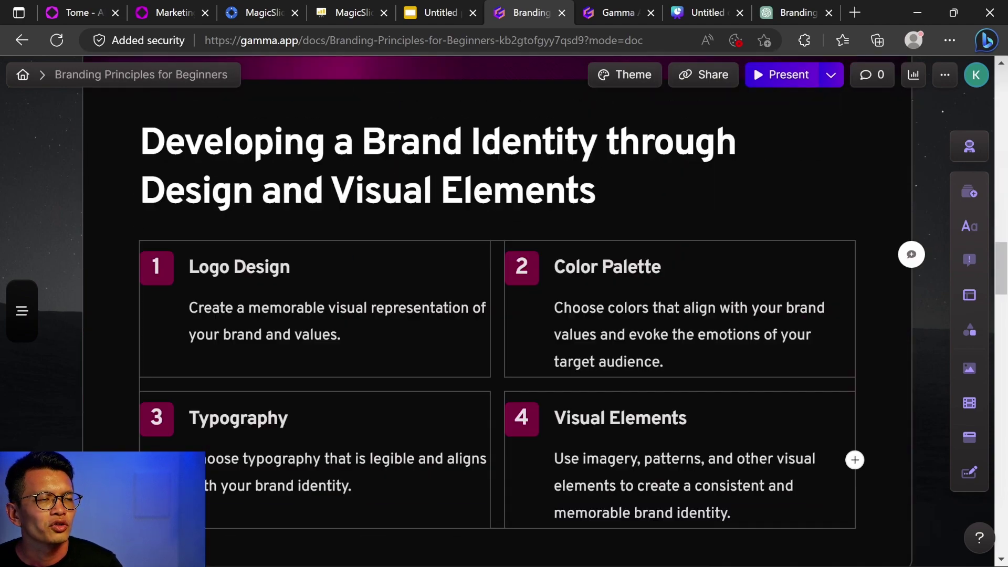
pyautogui.scroll(20, 855, 236)
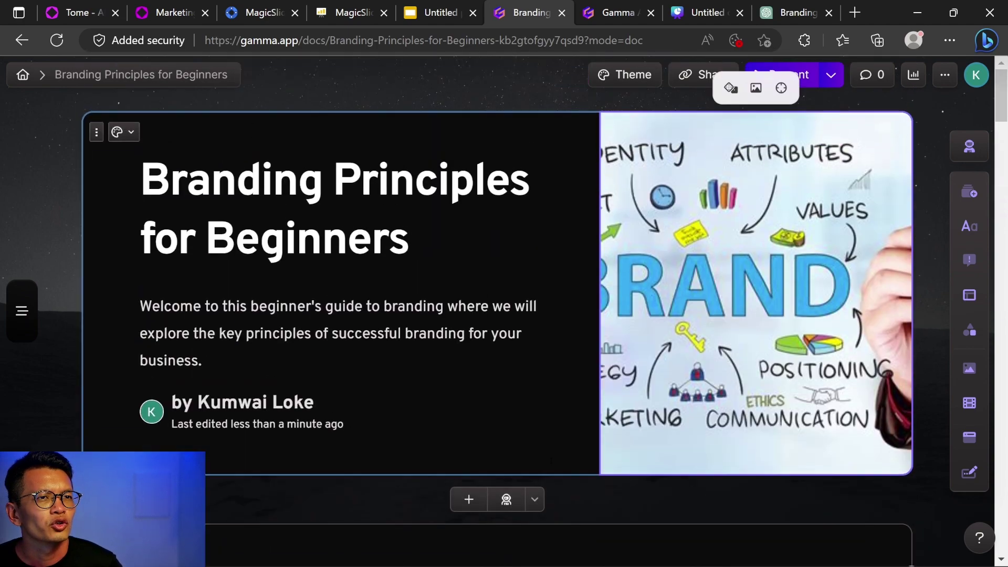
pyautogui.click(273, 395)
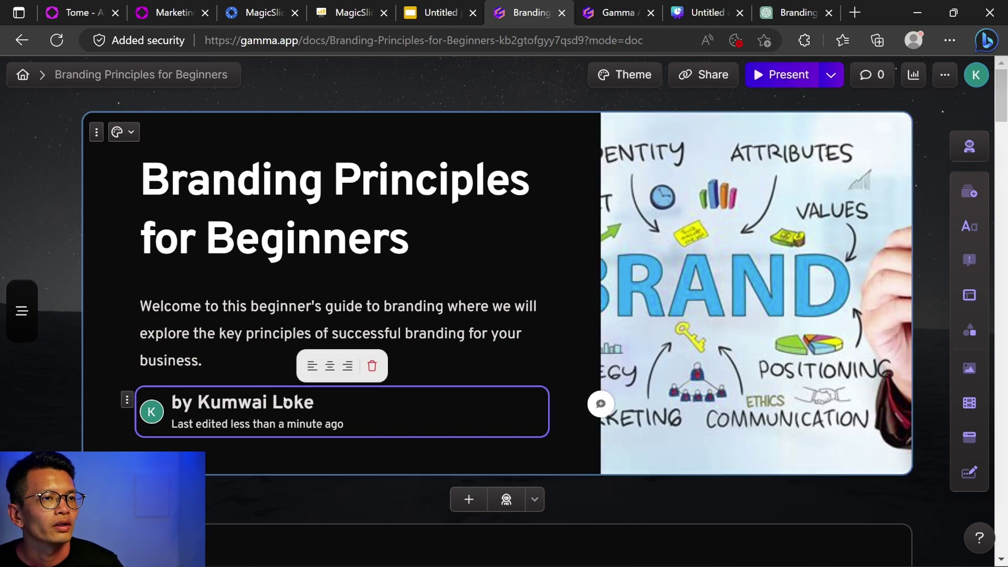
pyautogui.press('Delete')
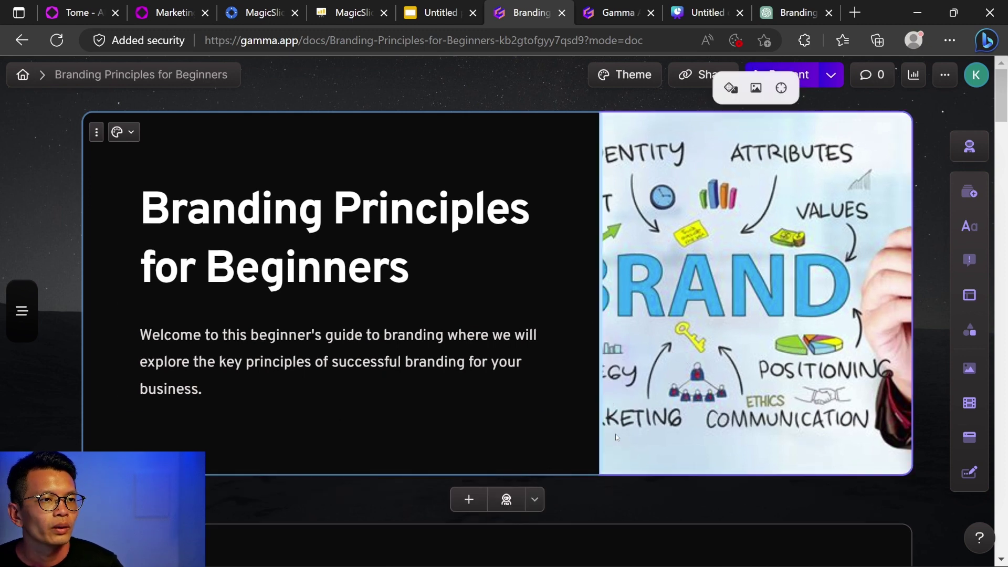
# Step: Replace the title card photo with the first dark wave image from Accent images
pyautogui.click(752, 90)
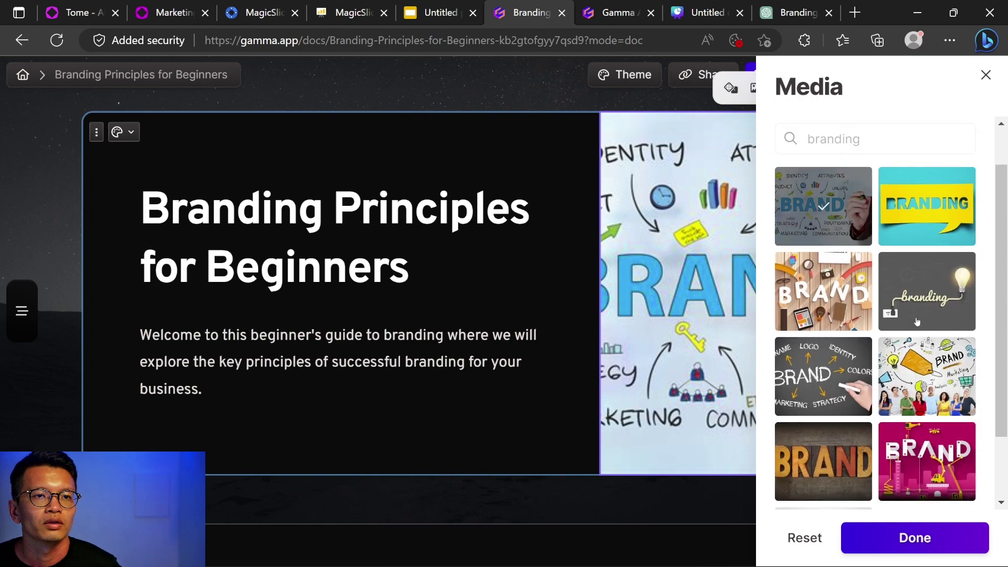
pyautogui.scroll(1, 990, 240)
pyautogui.scroll(-3, 917, 266)
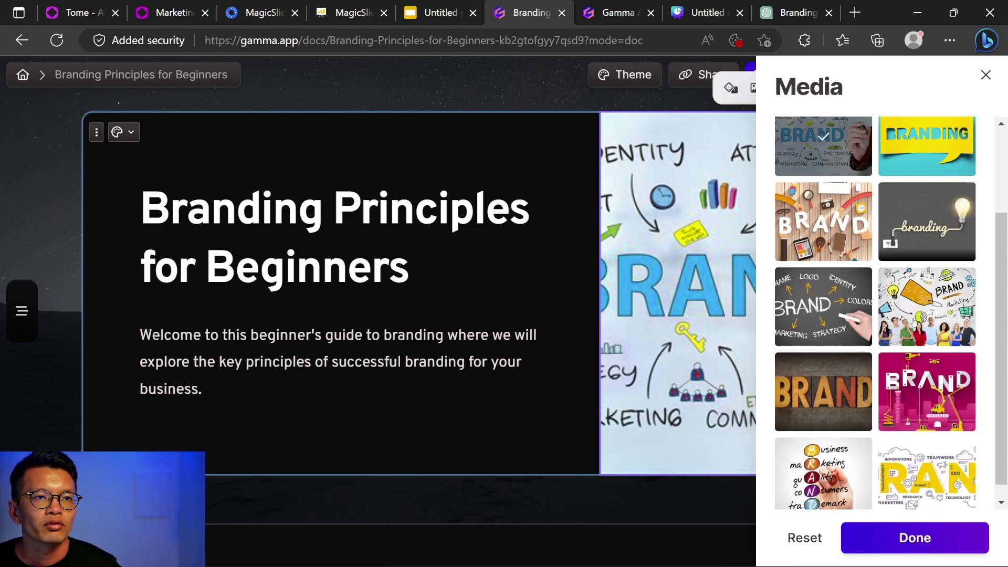
pyautogui.scroll(3, 913, 322)
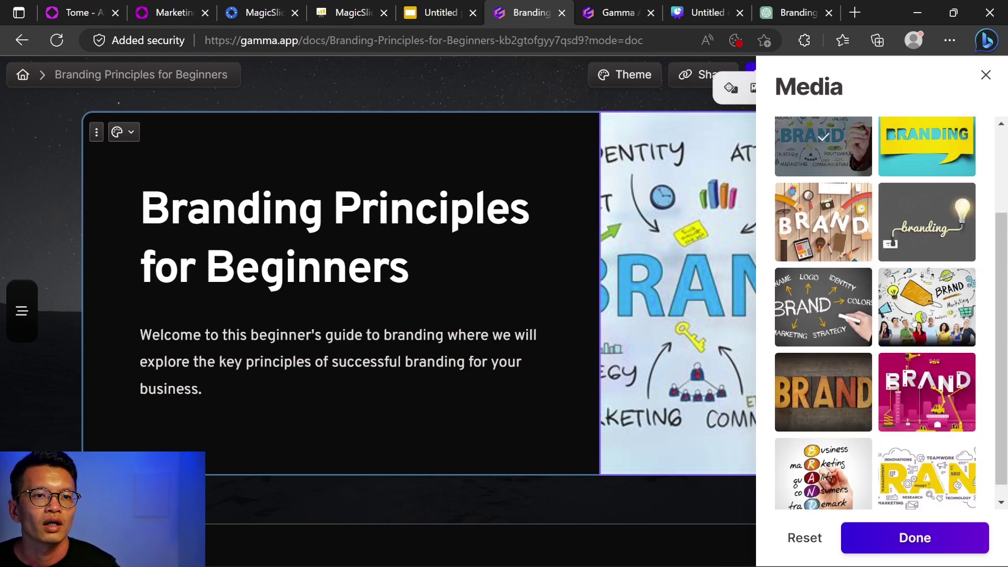
pyautogui.click(861, 144)
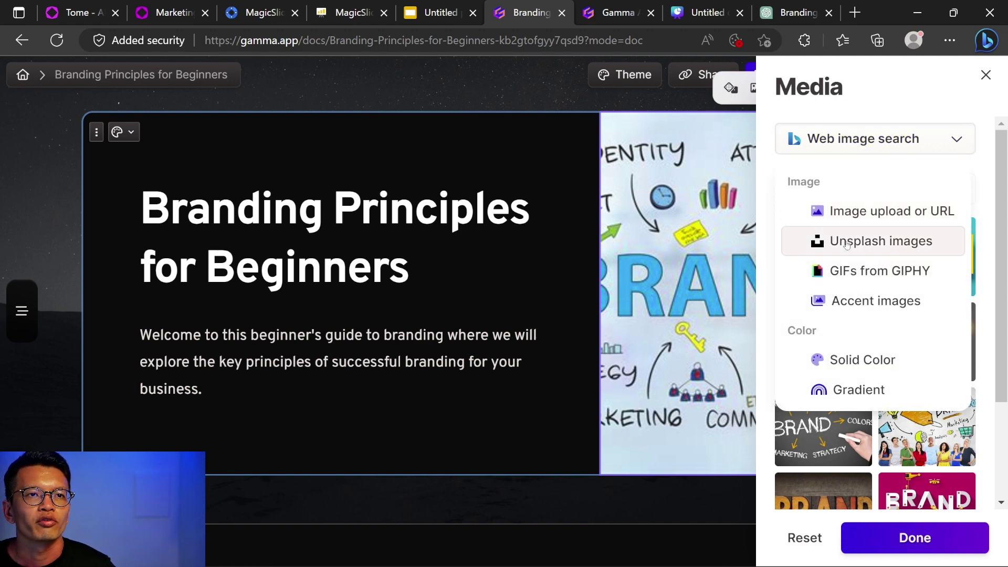
pyautogui.click(838, 301)
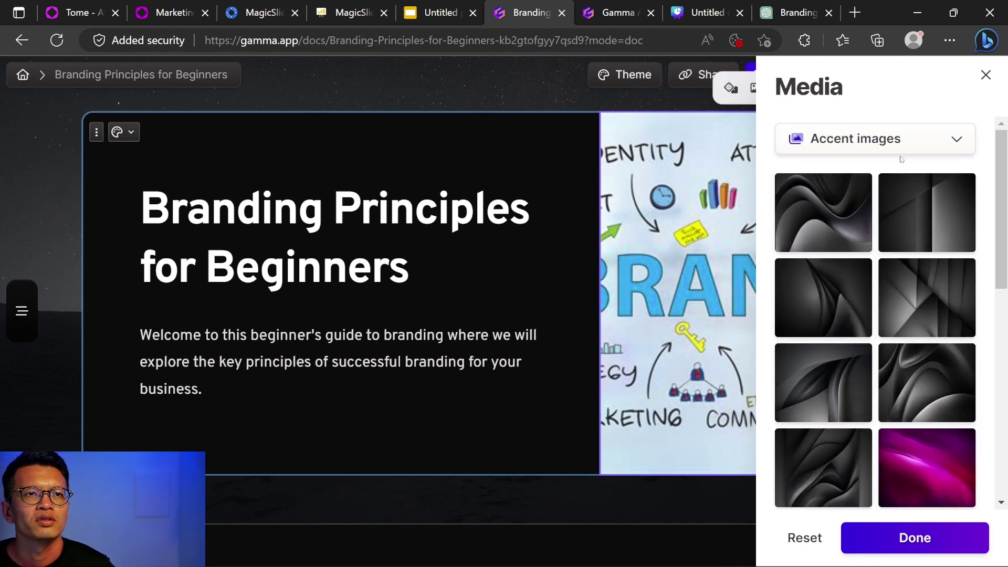
pyautogui.click(849, 223)
pyautogui.click(534, 499)
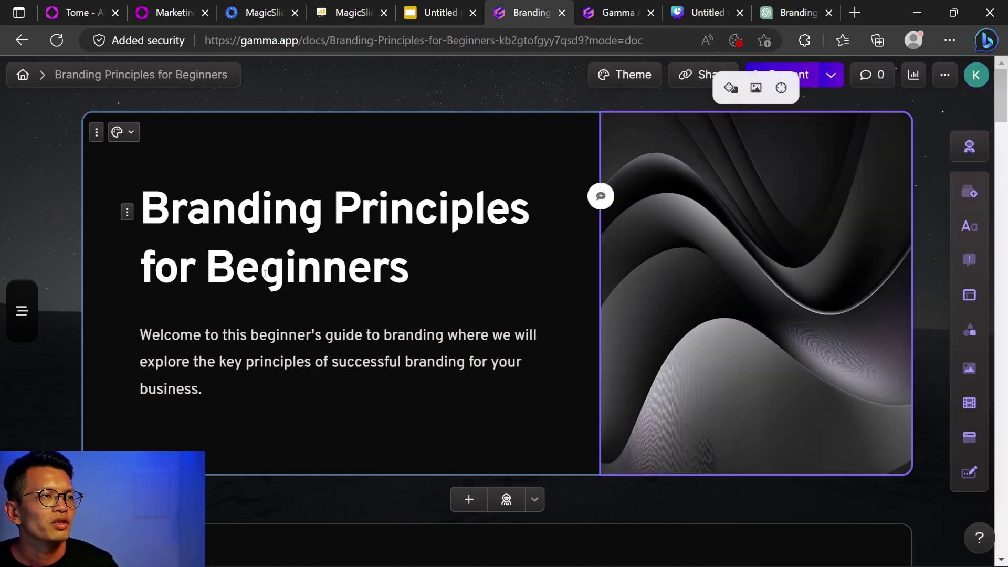
# Step: Use the AI panel's 'Expand on this' to lengthen the title card's welcome paragraph
pyautogui.click(505, 502)
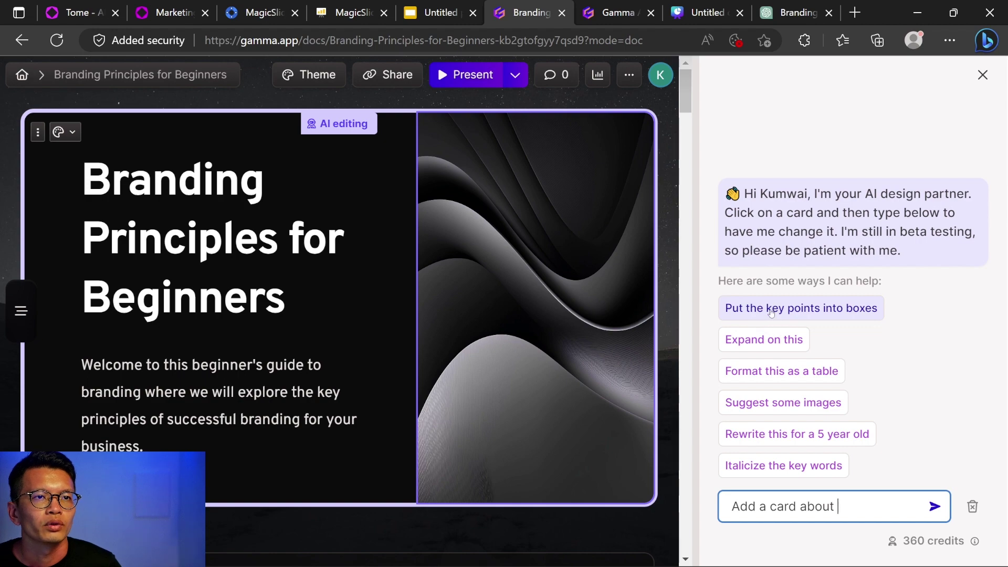
pyautogui.scroll(-4, 433, 345)
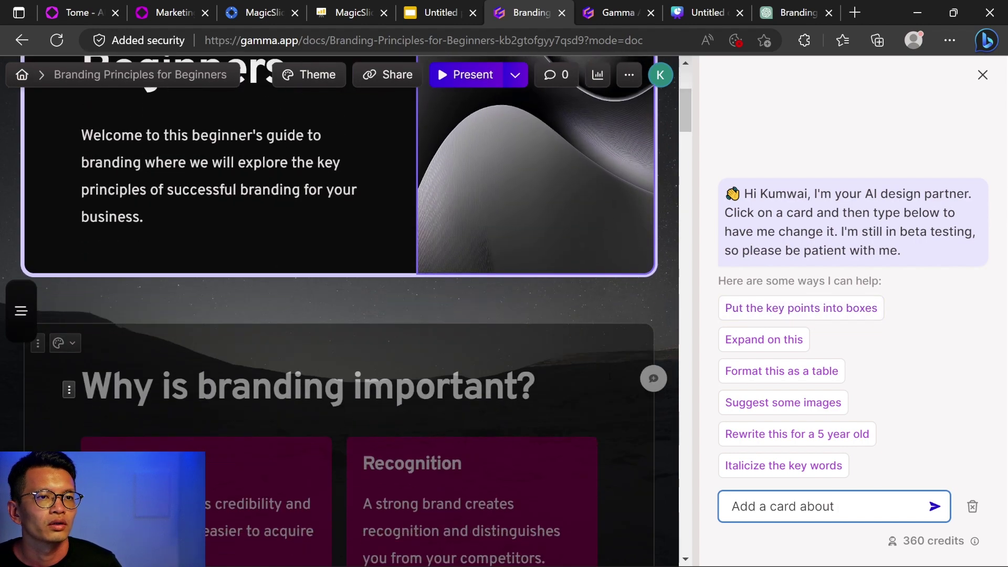
pyautogui.scroll(3, 537, 359)
pyautogui.scroll(-8, 538, 359)
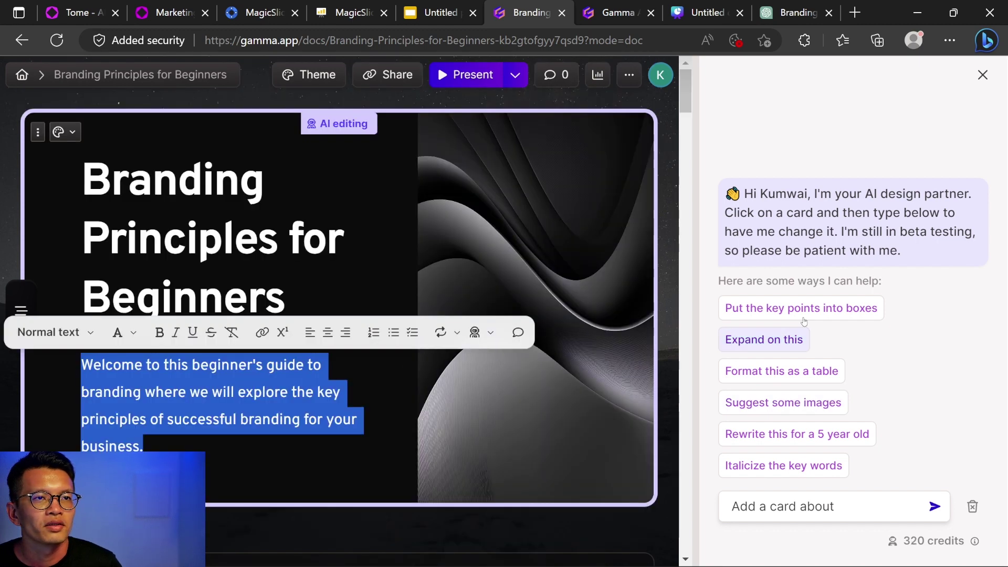
pyautogui.click(795, 339)
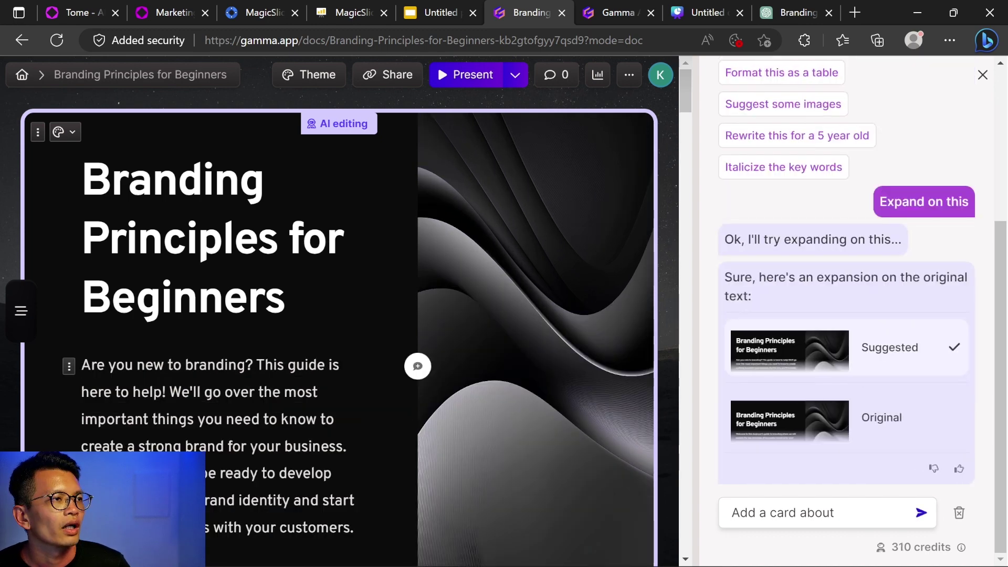
pyautogui.scroll(-2, 339, 310)
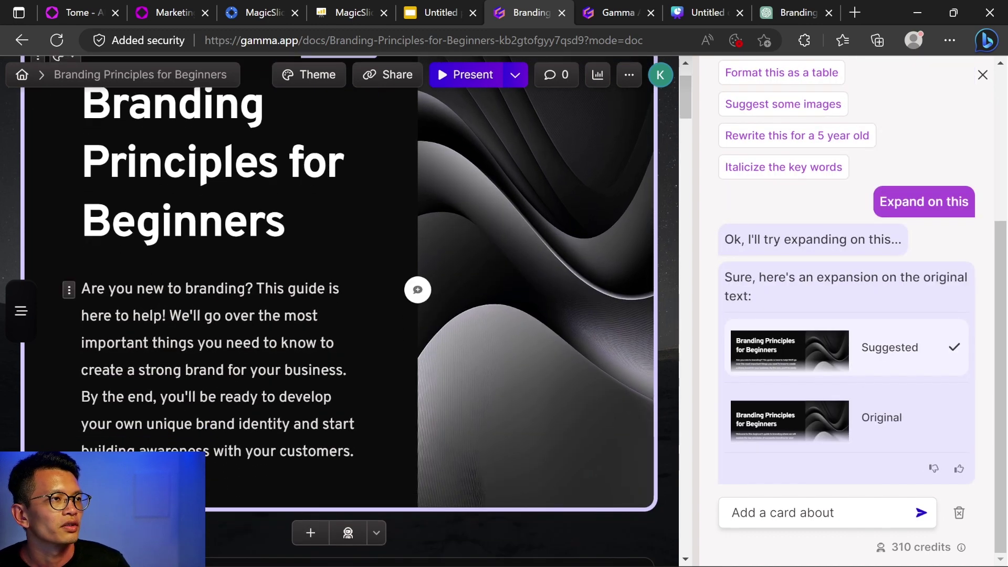
pyautogui.scroll(-8, 339, 310)
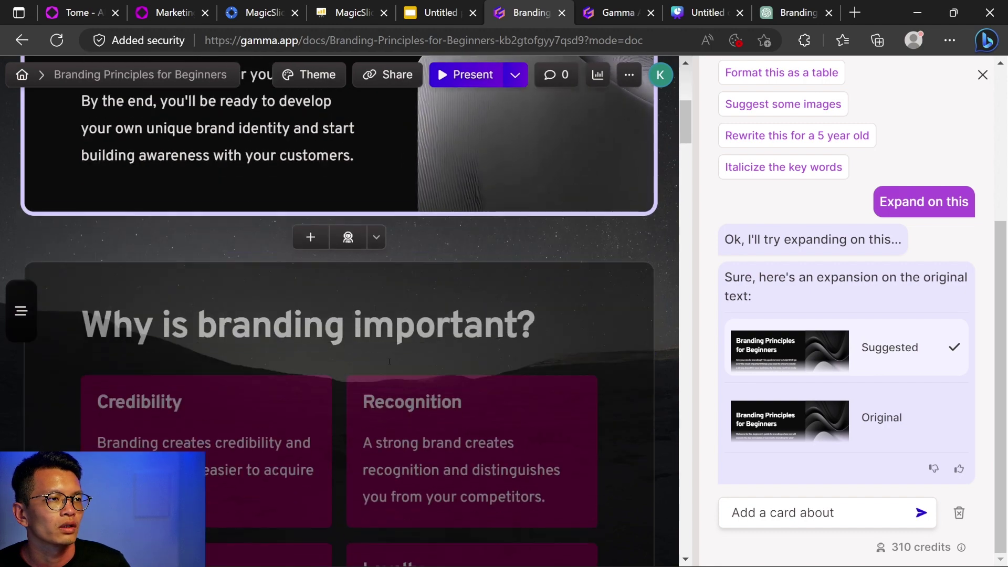
# Step: Reformat the four pink boxes as a table via 'Format this as a table', keeping Suggested
pyautogui.click(982, 75)
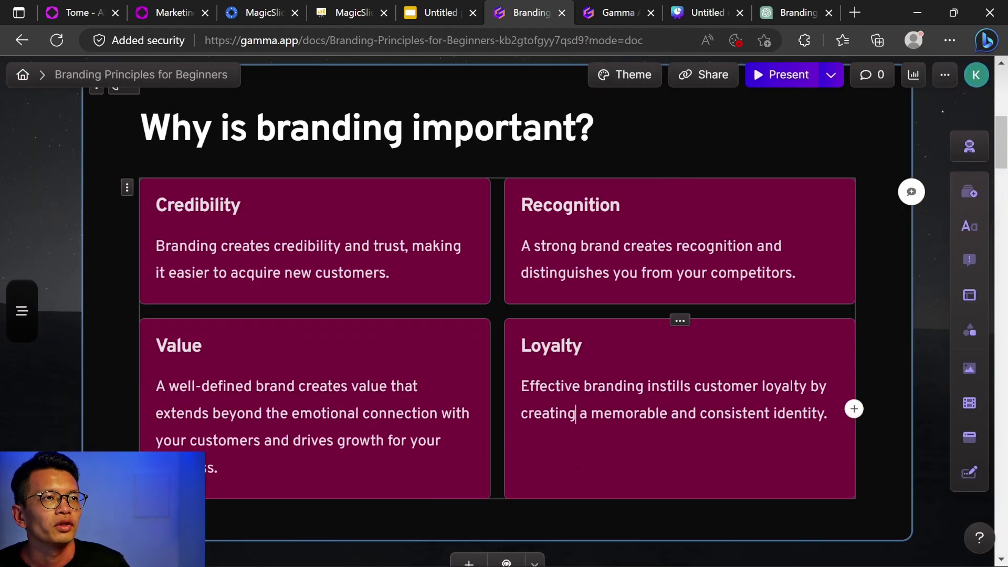
pyautogui.click(970, 147)
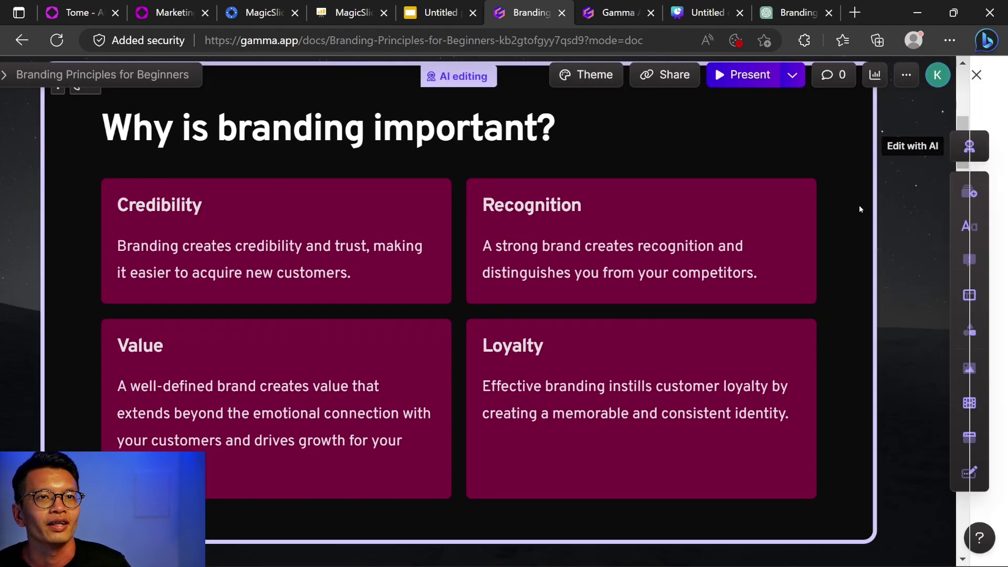
pyautogui.scroll(4, 777, 277)
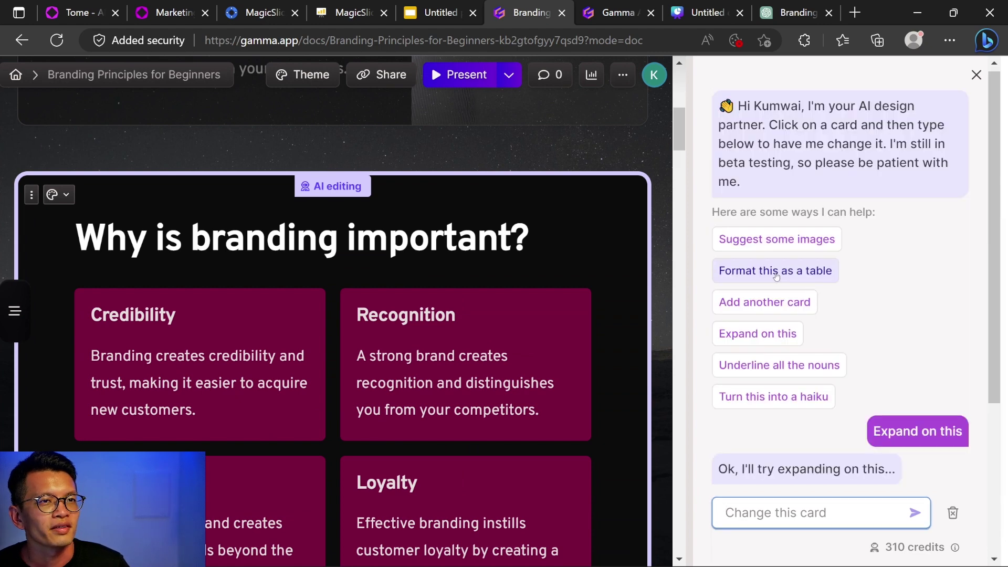
pyautogui.click(777, 276)
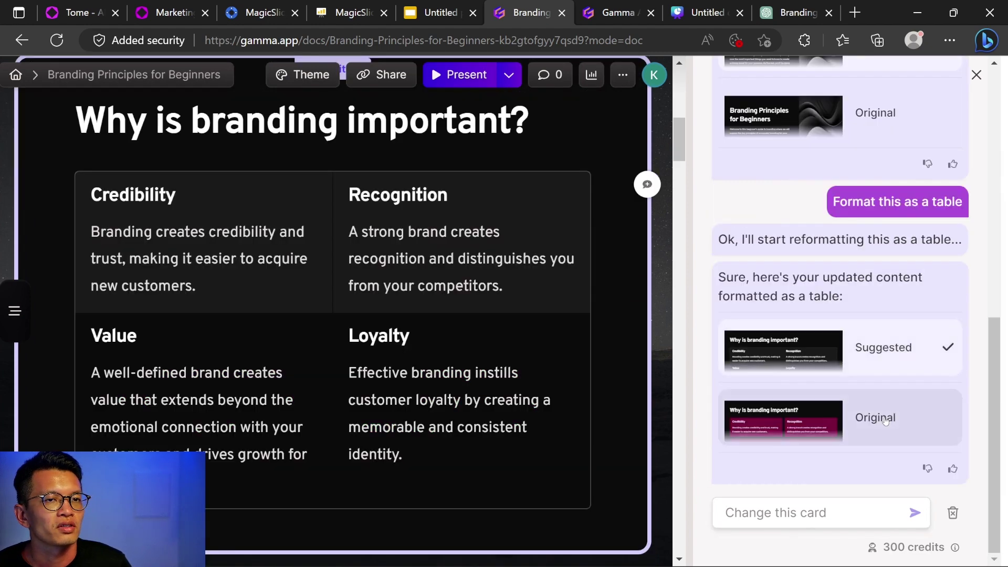
pyautogui.click(886, 420)
pyautogui.click(882, 347)
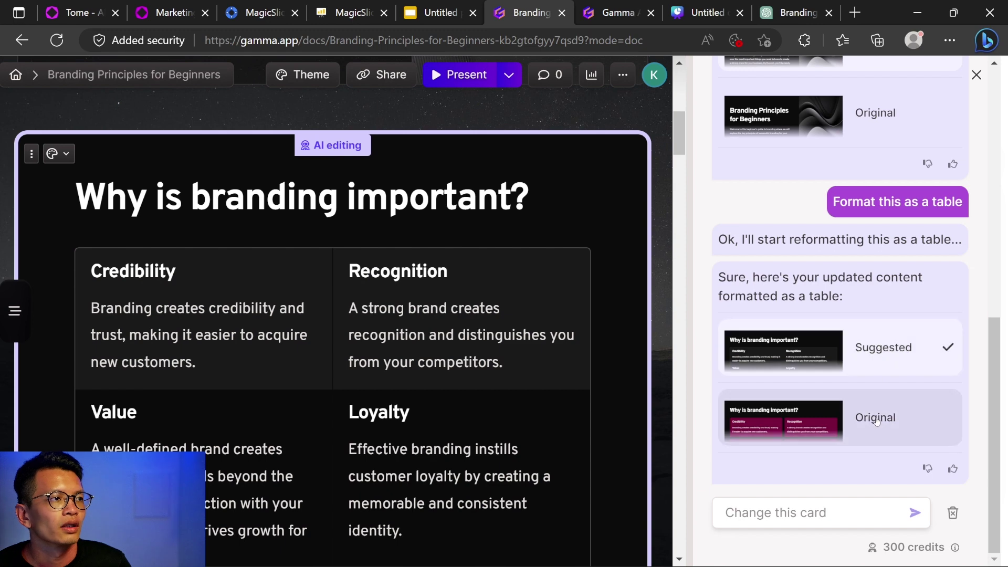
pyautogui.click(877, 421)
pyautogui.click(878, 344)
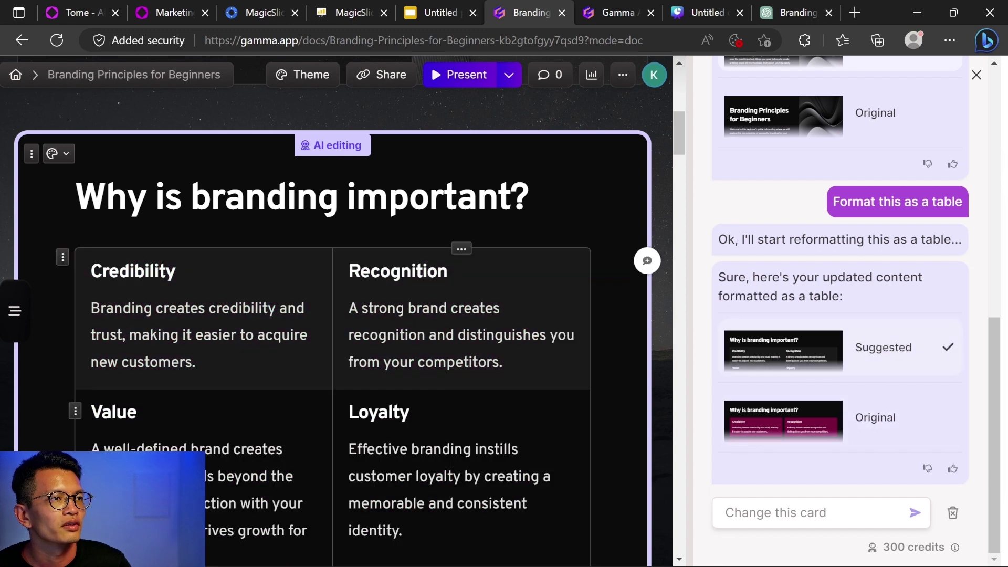
pyautogui.scroll(-2, 336, 310)
pyautogui.scroll(-5, 357, 463)
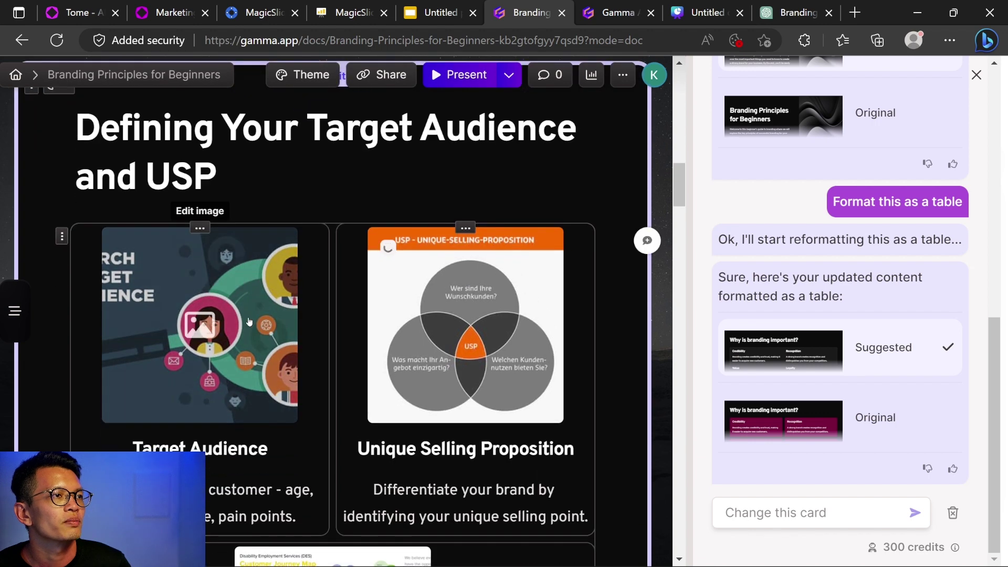
# Step: Swap the Target Audience picture for the black-and-white Unsplash dartboard photo
pyautogui.click(210, 325)
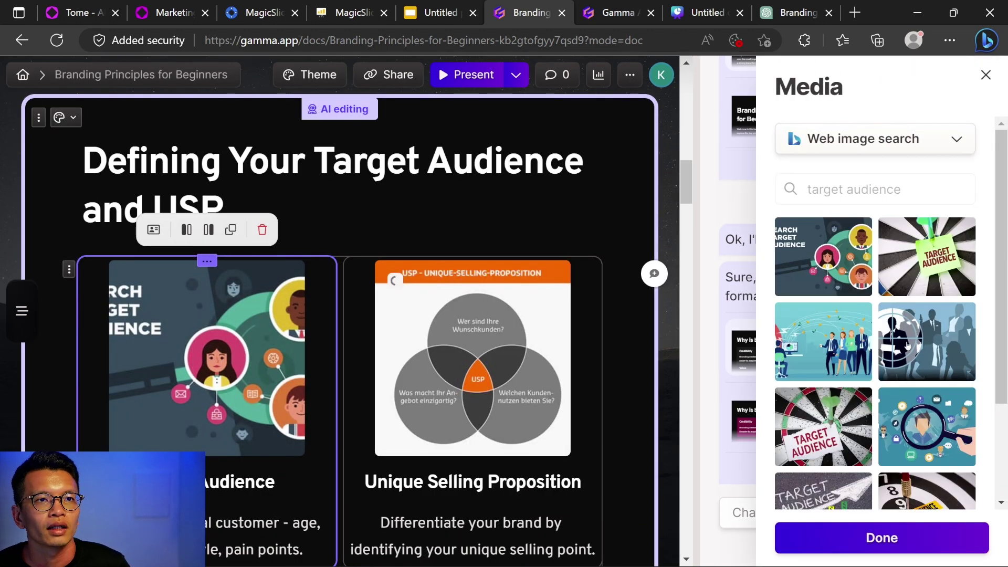
pyautogui.scroll(-3, 872, 315)
pyautogui.scroll(5, 864, 362)
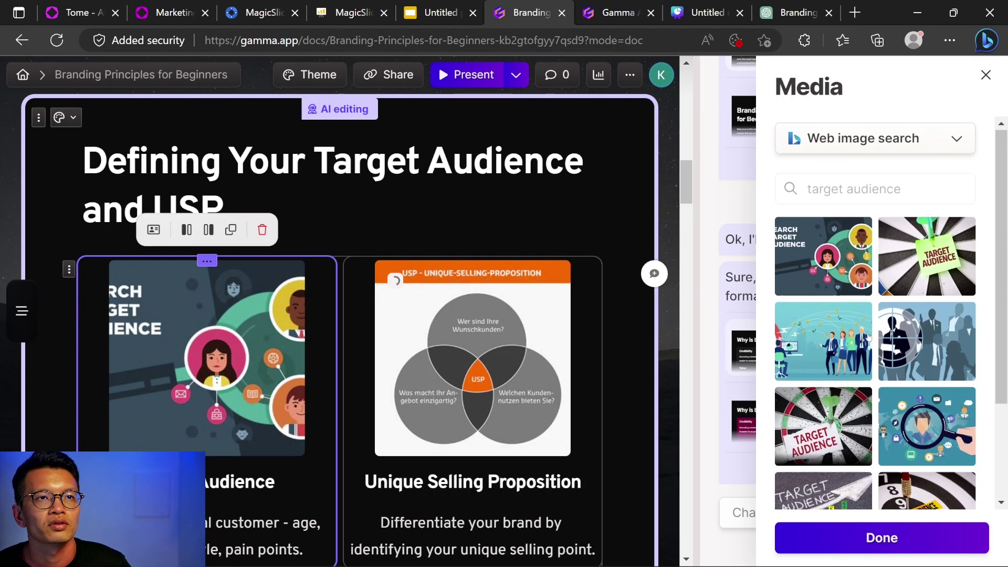
pyautogui.click(875, 139)
pyautogui.click(881, 241)
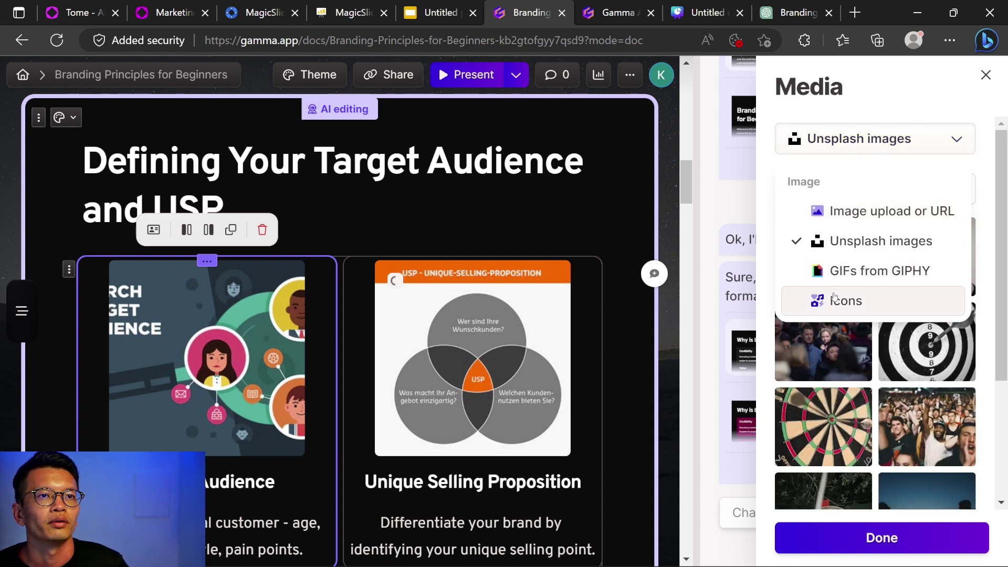
pyautogui.click(843, 300)
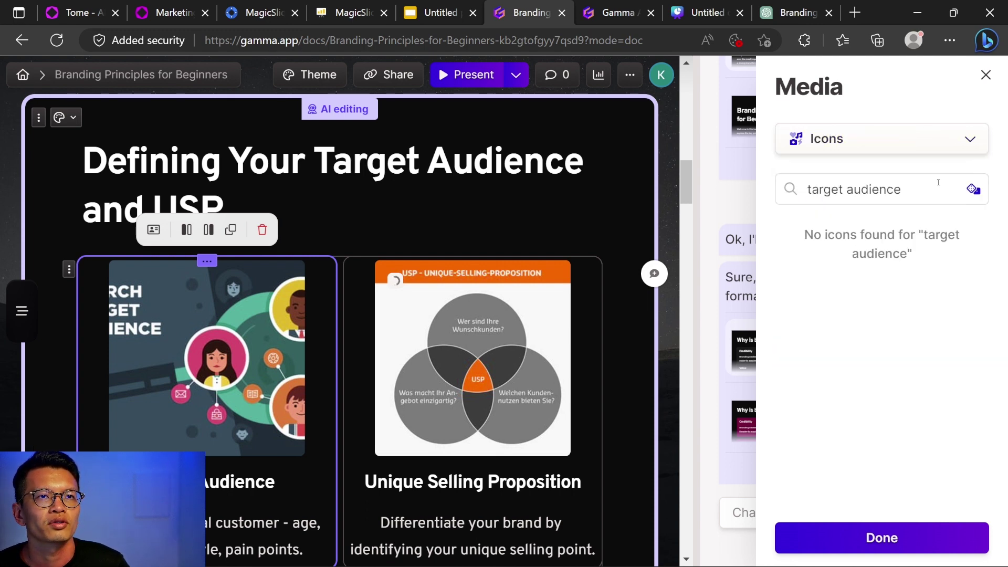
pyautogui.click(943, 147)
pyautogui.click(871, 243)
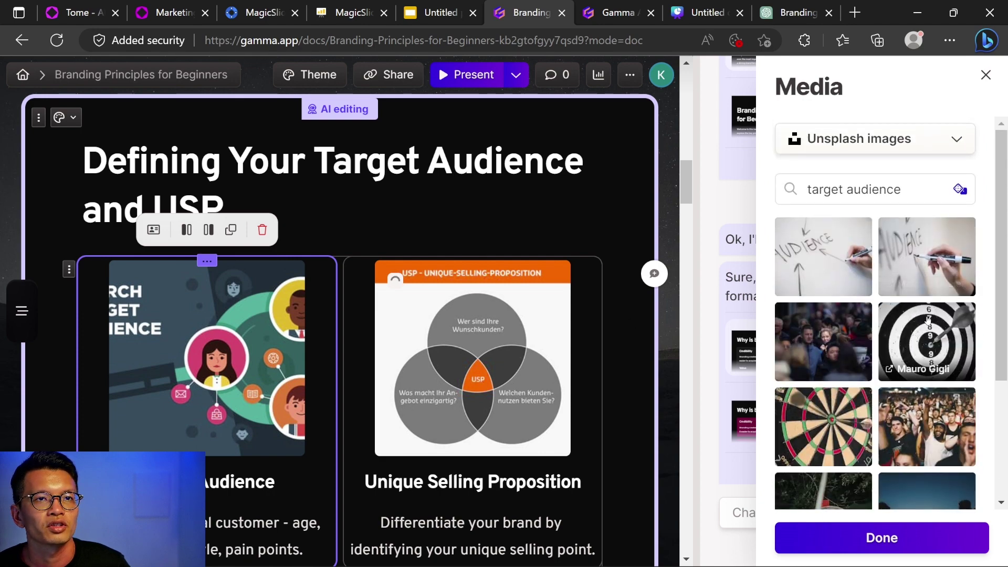
pyautogui.click(927, 341)
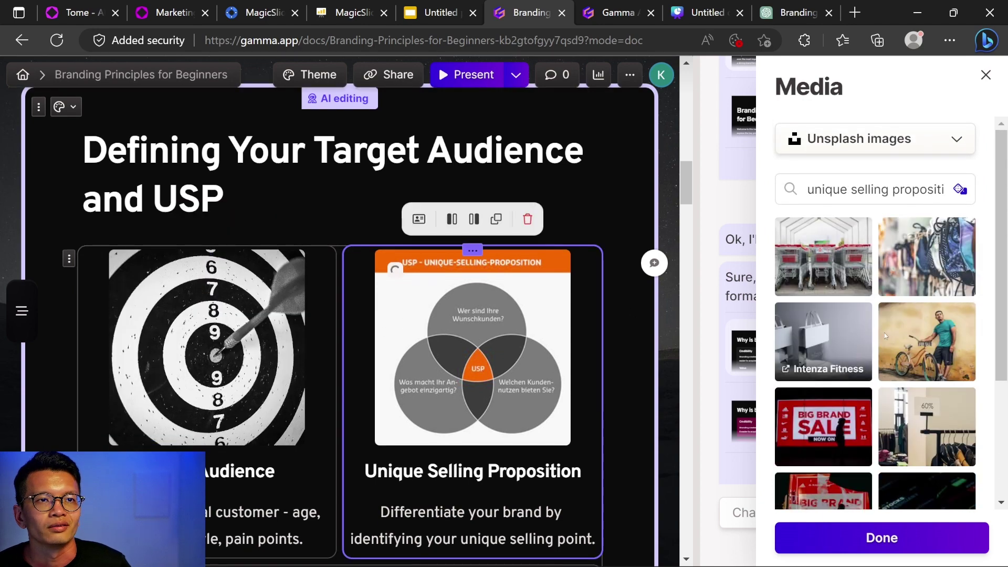
pyautogui.scroll(-1, 892, 341)
pyautogui.scroll(-1, 917, 388)
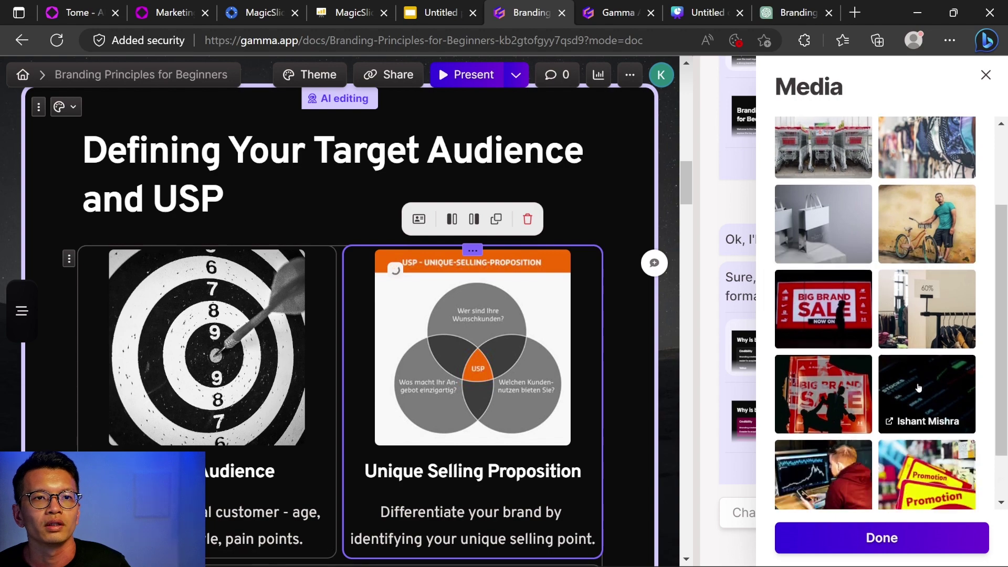
pyautogui.scroll(-1, 917, 388)
pyautogui.click(985, 75)
# Step: Ask Gamma's AI to rebuild the 'Defining Your Target Audience and USP' card with 'use a 3 column grid'
pyautogui.scroll(-3, 403, 375)
pyautogui.scroll(-5, 403, 374)
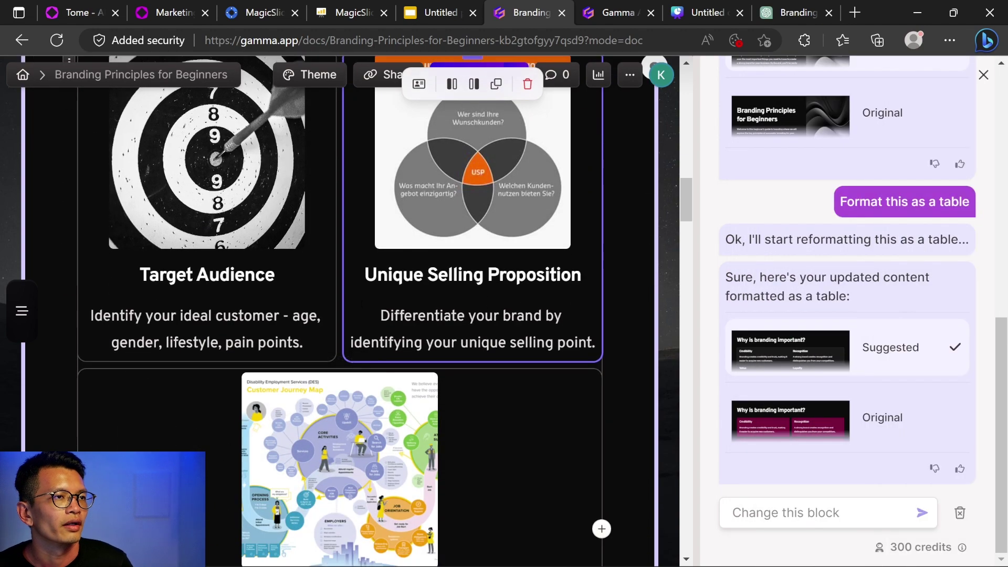
pyautogui.scroll(4, 383, 335)
pyautogui.scroll(4, 383, 335)
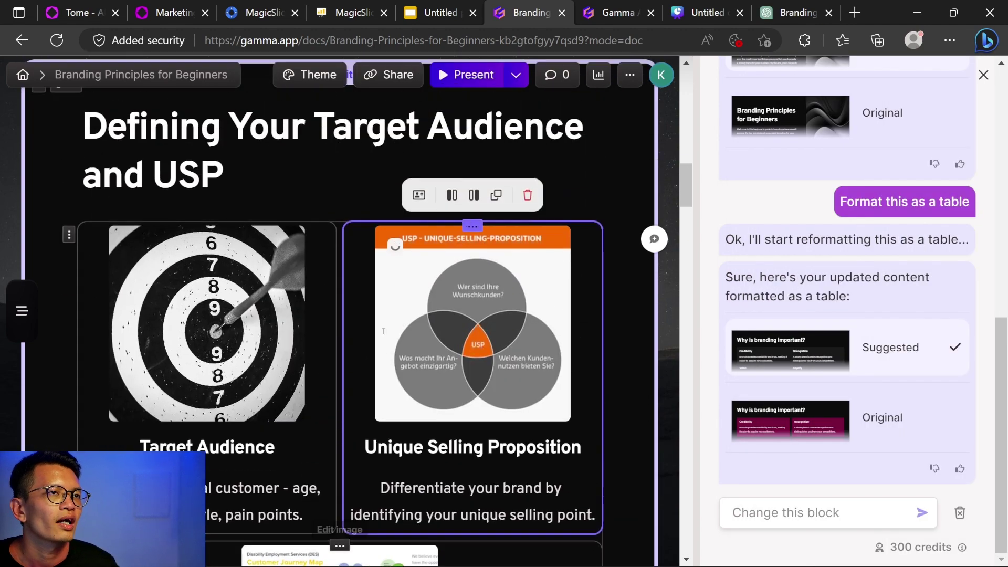
pyautogui.scroll(-4, 394, 305)
pyautogui.scroll(-5, 463, 352)
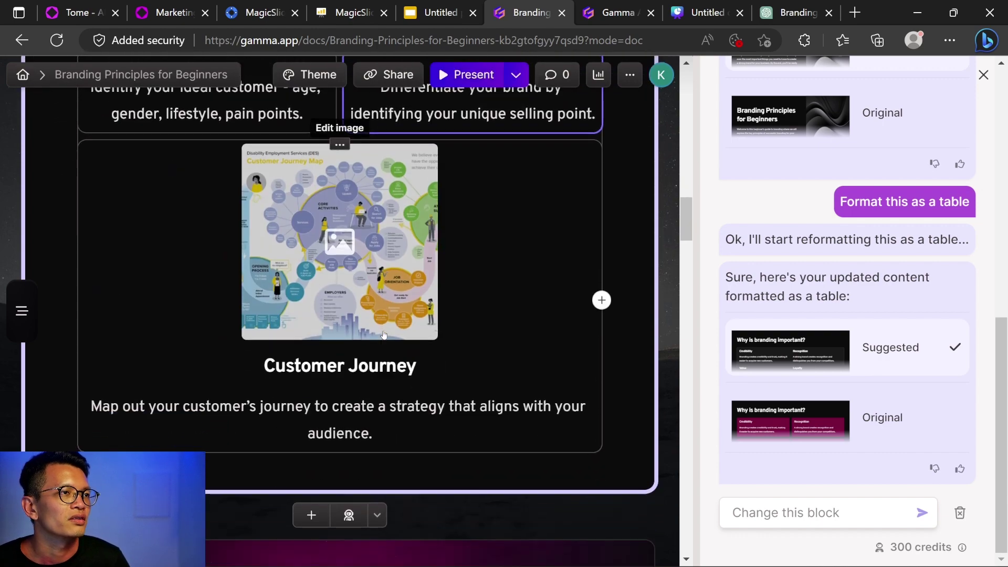
pyautogui.scroll(9, 462, 352)
pyautogui.scroll(-3, 463, 352)
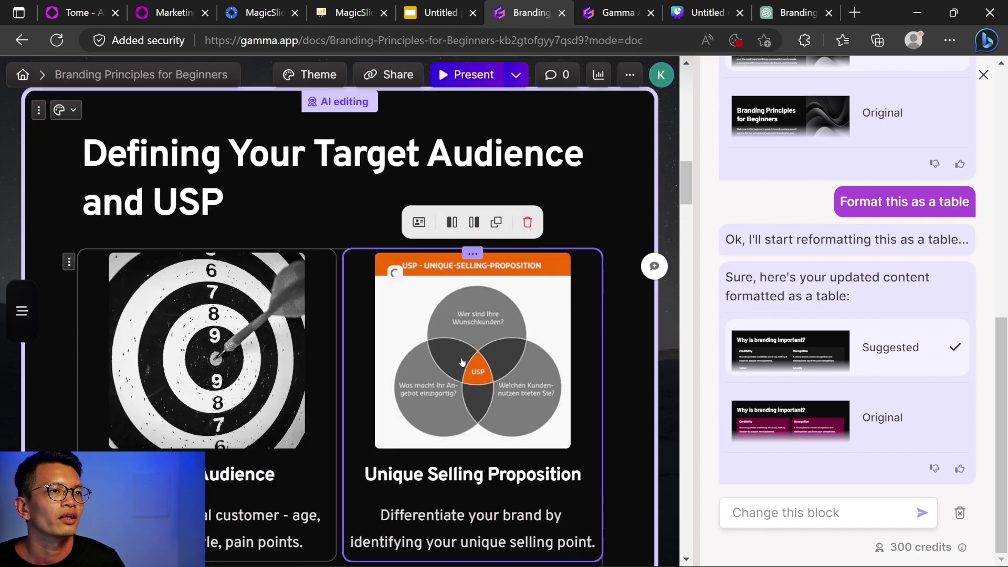
pyautogui.scroll(3, 463, 352)
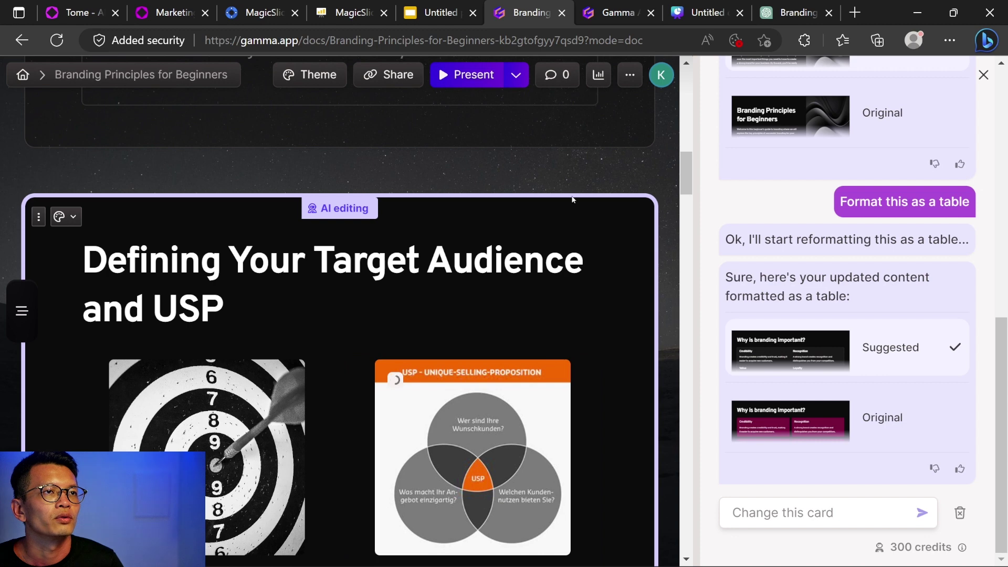
pyautogui.click(874, 499)
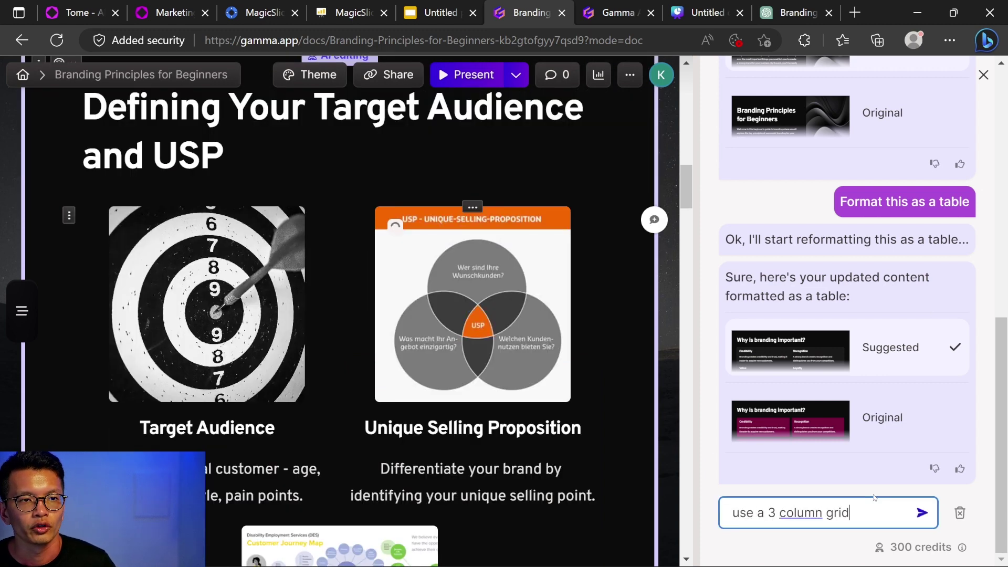
pyautogui.press('Return')
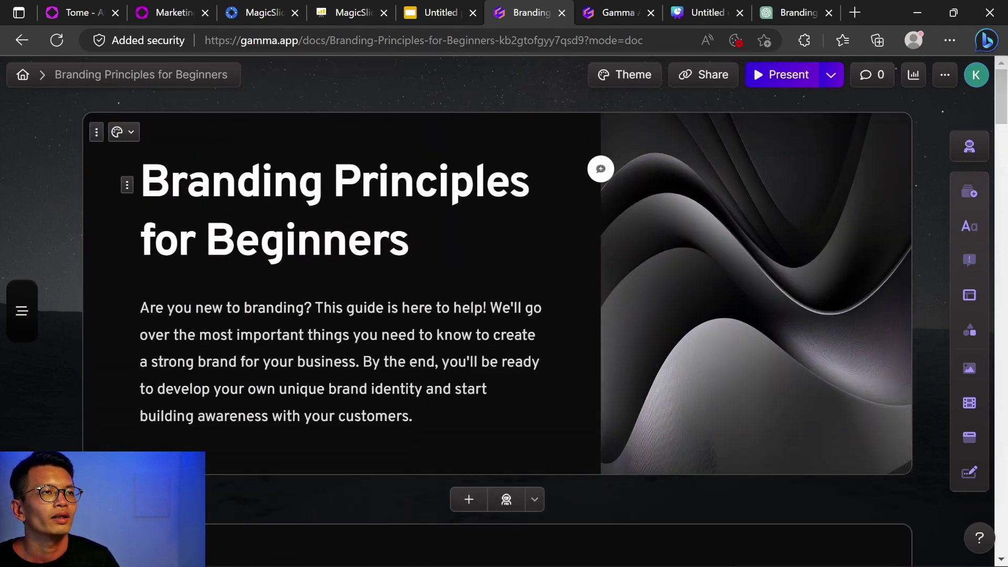
# Step: Review the new text-only three-column card and bring up its Card styling options
pyautogui.scroll(-8, 660, 266)
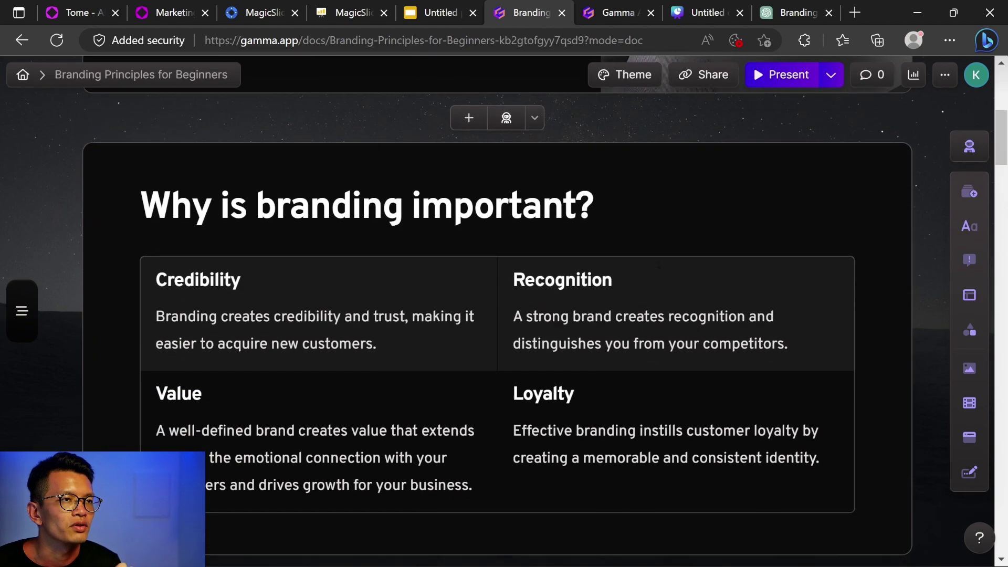
pyautogui.scroll(-2, 497, 262)
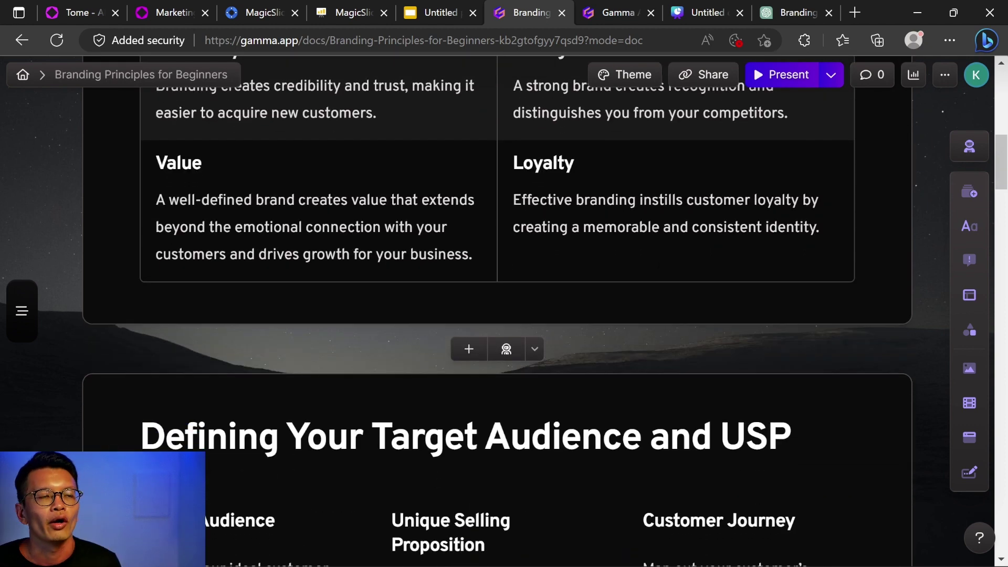
pyautogui.scroll(-3, 496, 310)
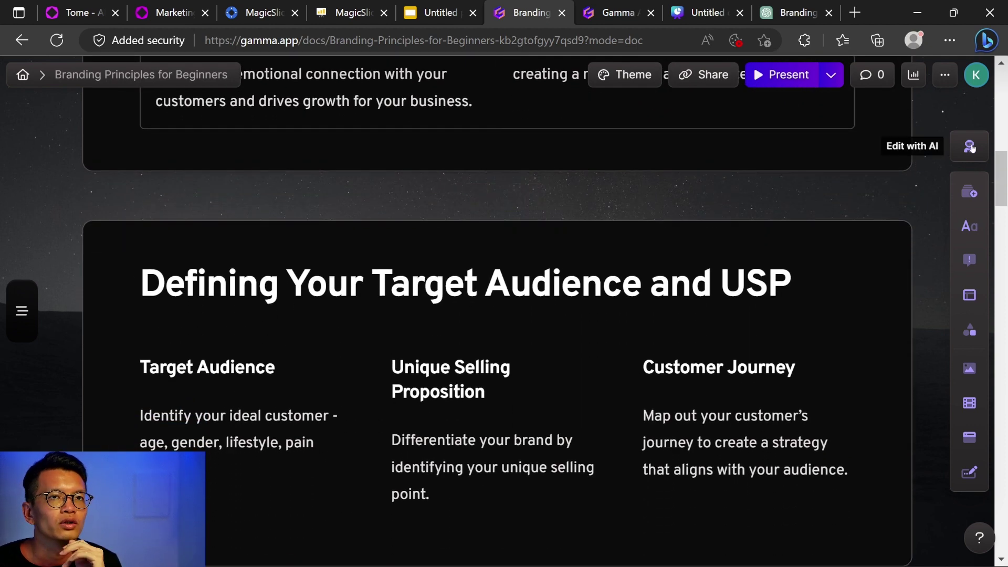
pyautogui.scroll(-2, 496, 315)
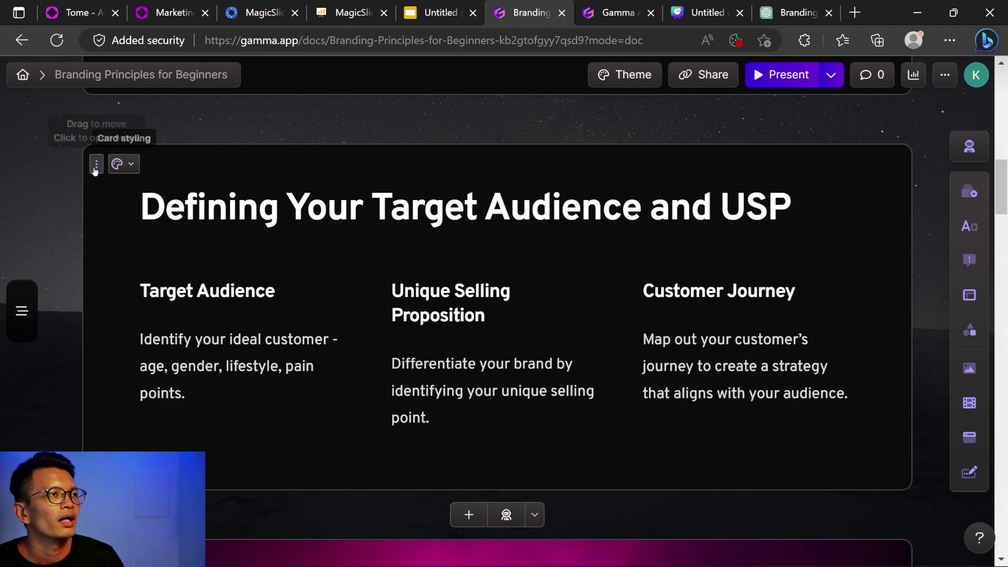
pyautogui.click(126, 166)
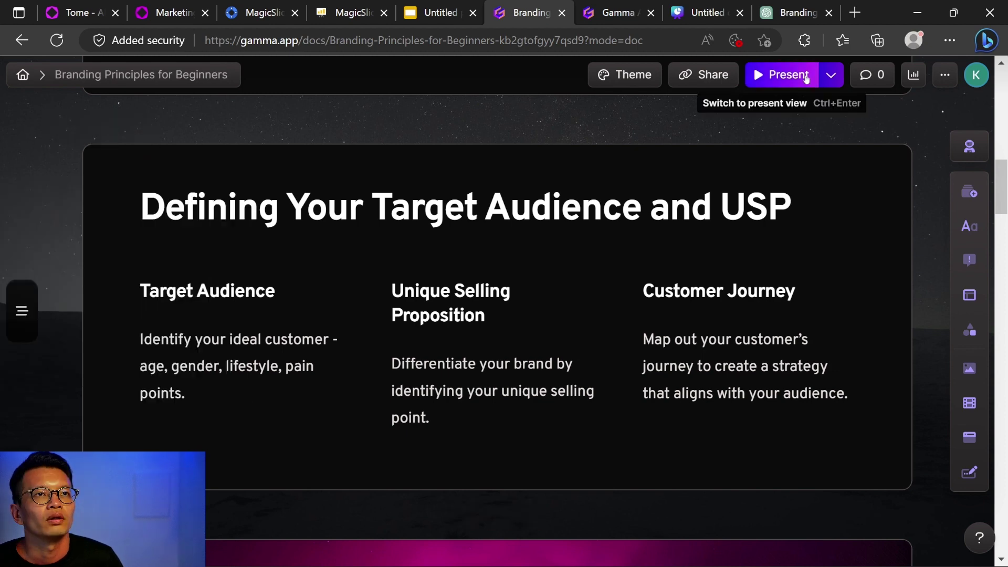
# Step: Present the Branding Principles deck, advancing through several cards, then exit back to the editor
pyautogui.click(787, 75)
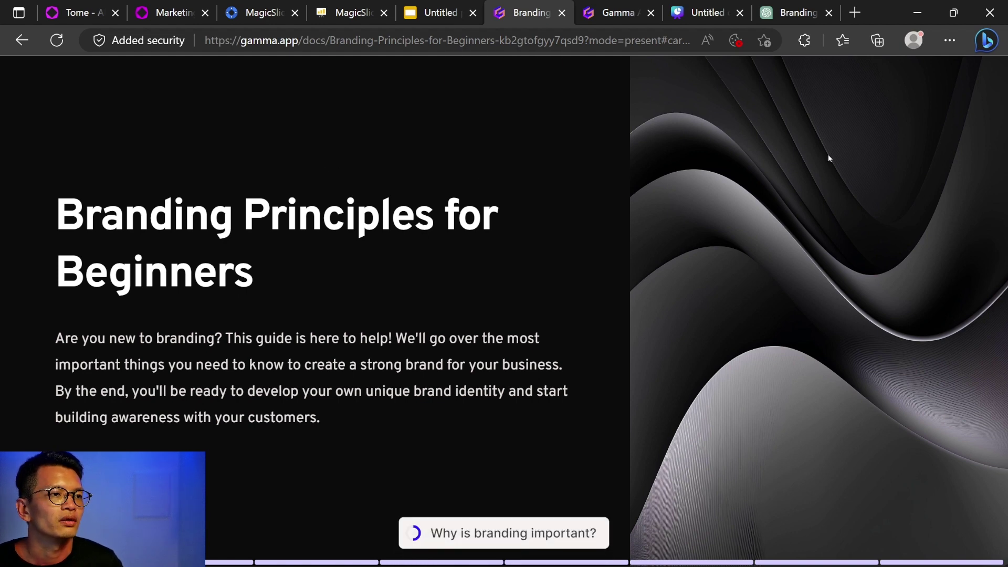
pyautogui.press('Right')
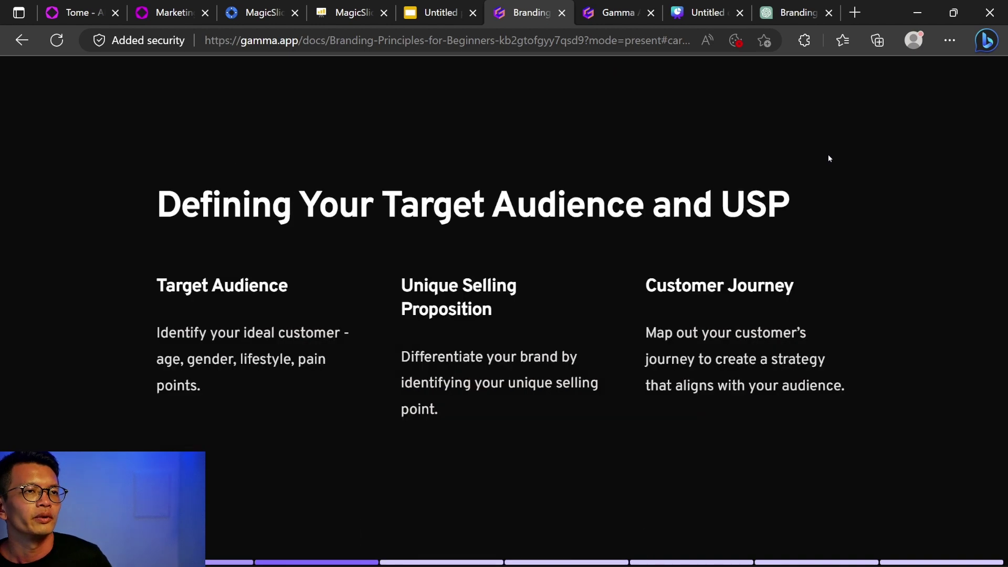
pyautogui.press('Right')
pyautogui.scroll(-3, 781, 230)
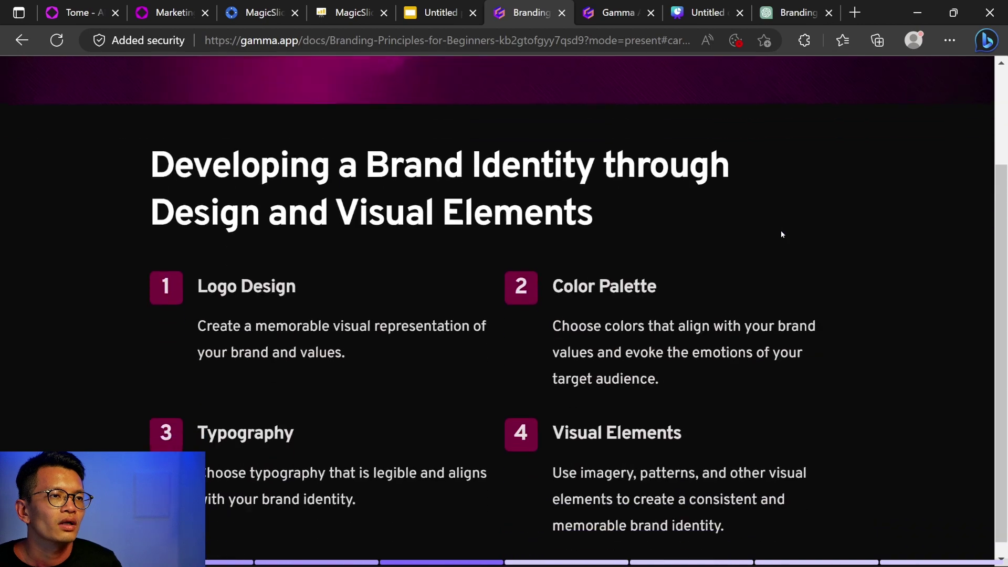
pyautogui.scroll(-3, 781, 234)
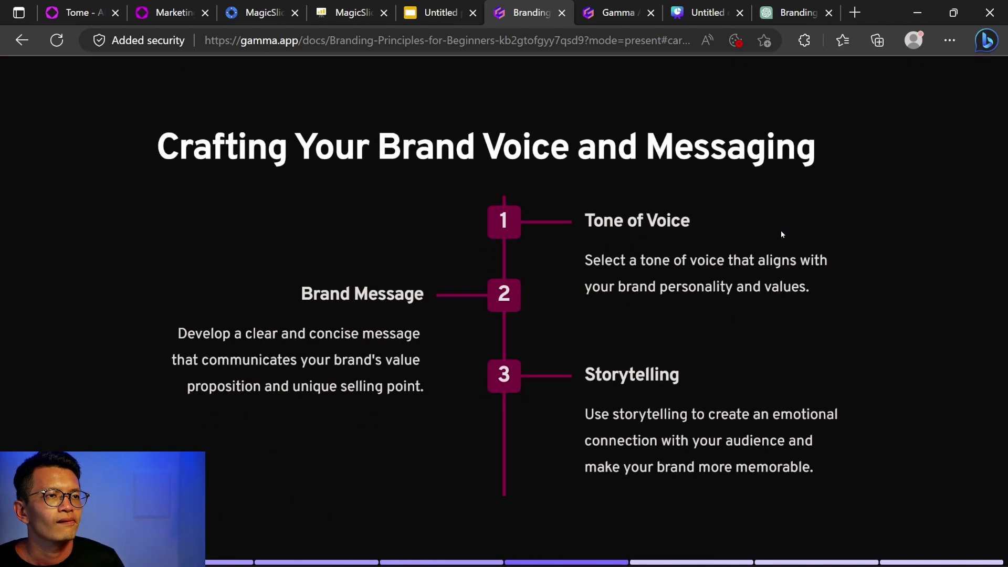
pyautogui.scroll(-3, 782, 235)
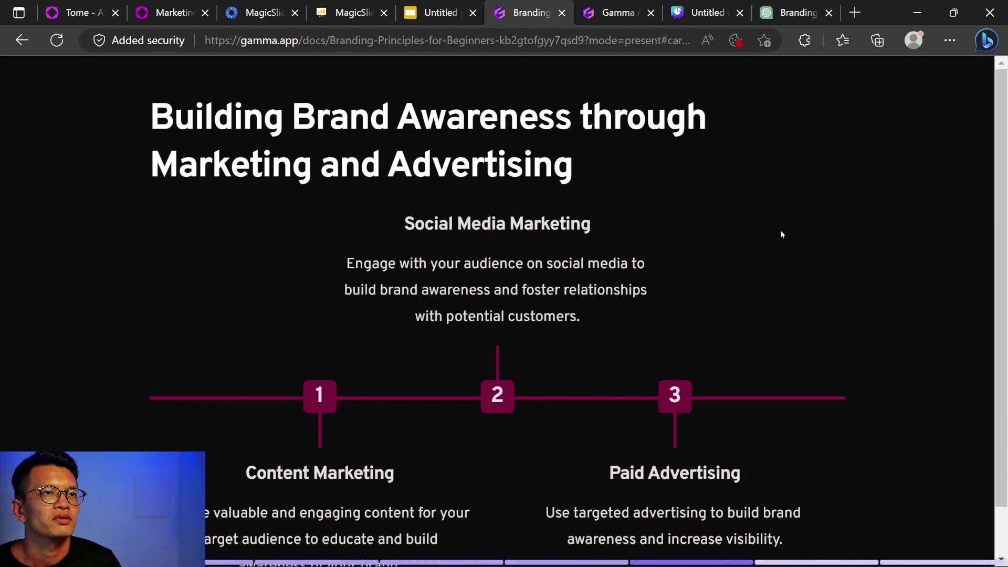
pyautogui.scroll(-1, 781, 235)
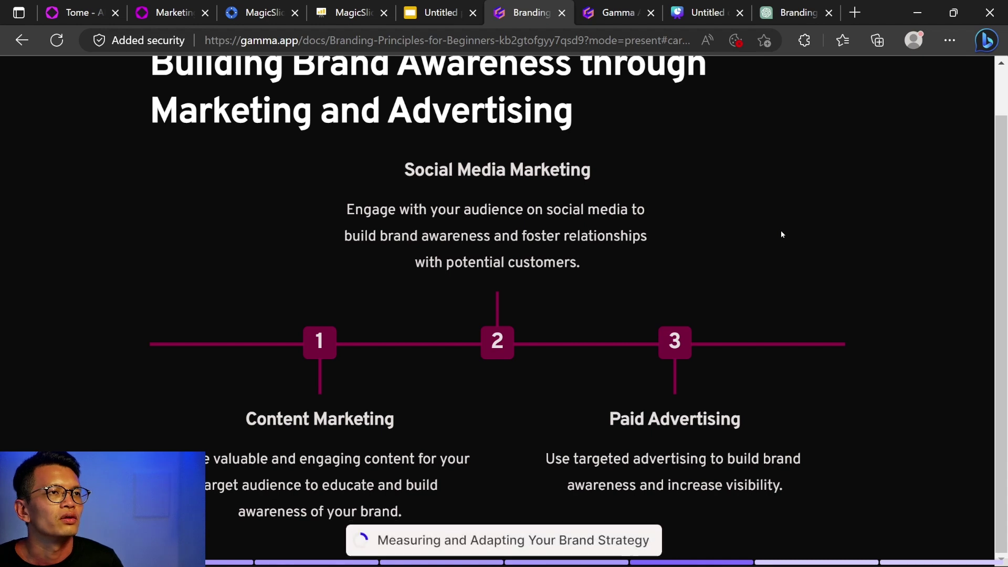
pyautogui.press('Escape')
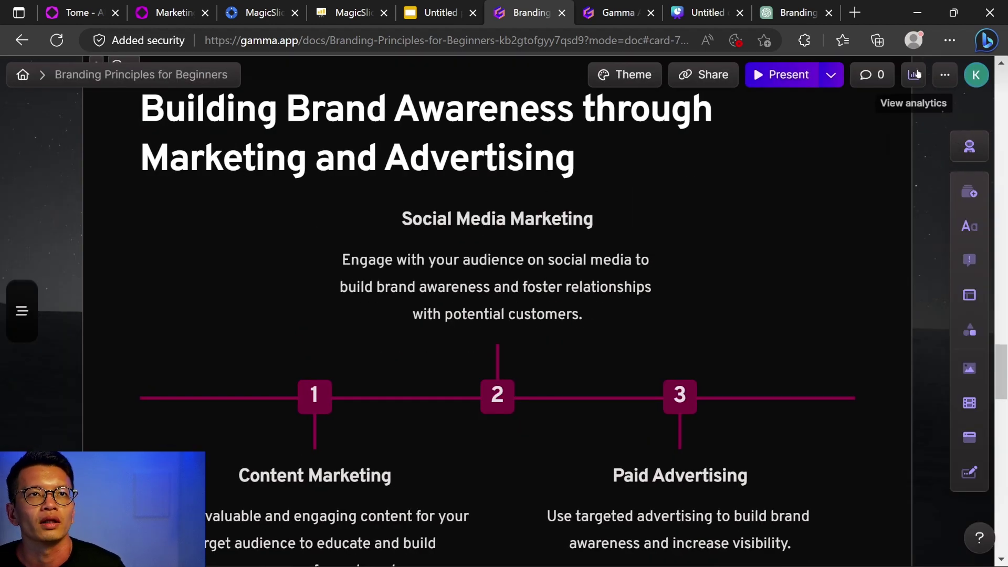
# Step: Export the deck as a PDF and check the export options under Share
pyautogui.click(945, 74)
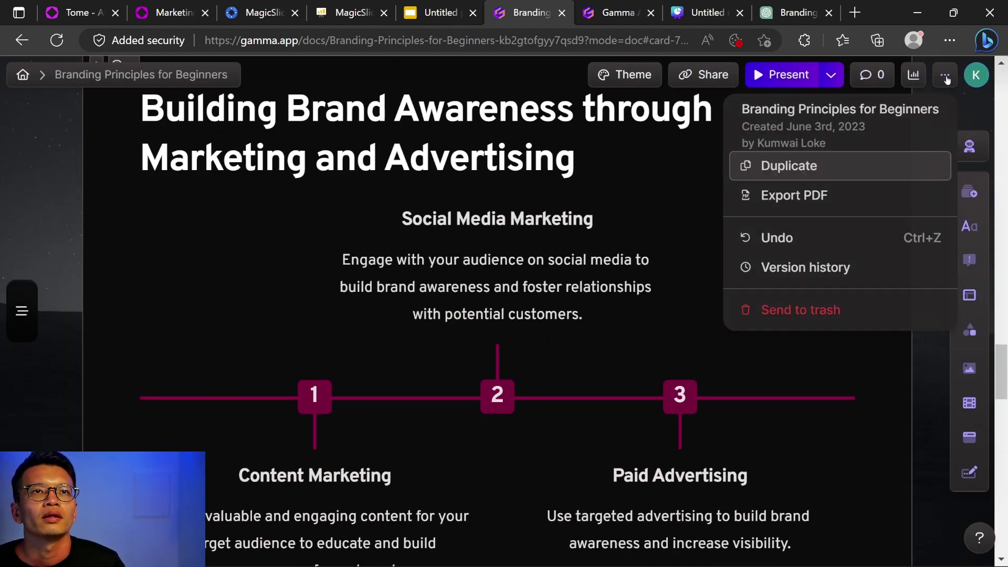
pyautogui.click(813, 197)
pyautogui.click(704, 75)
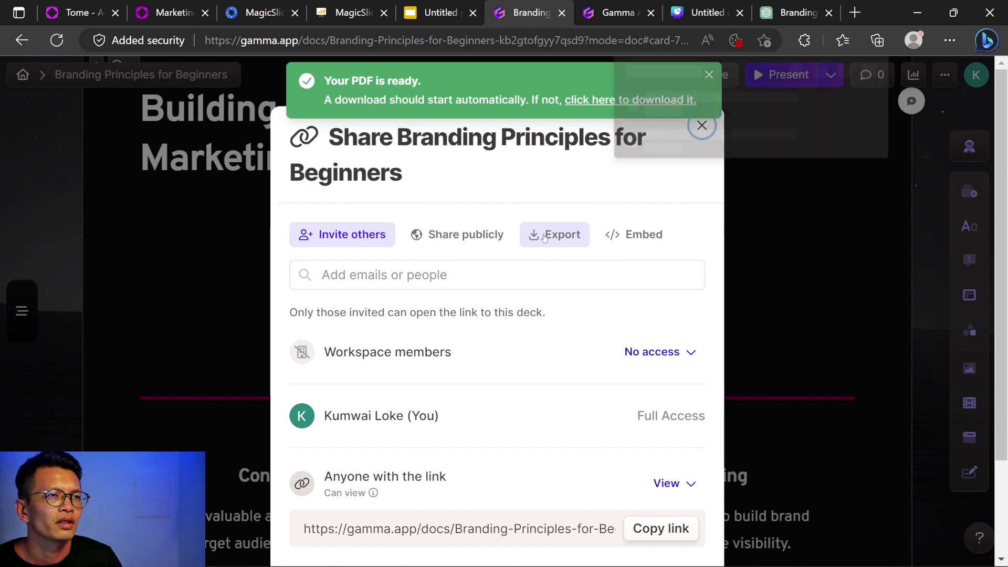
pyautogui.click(544, 237)
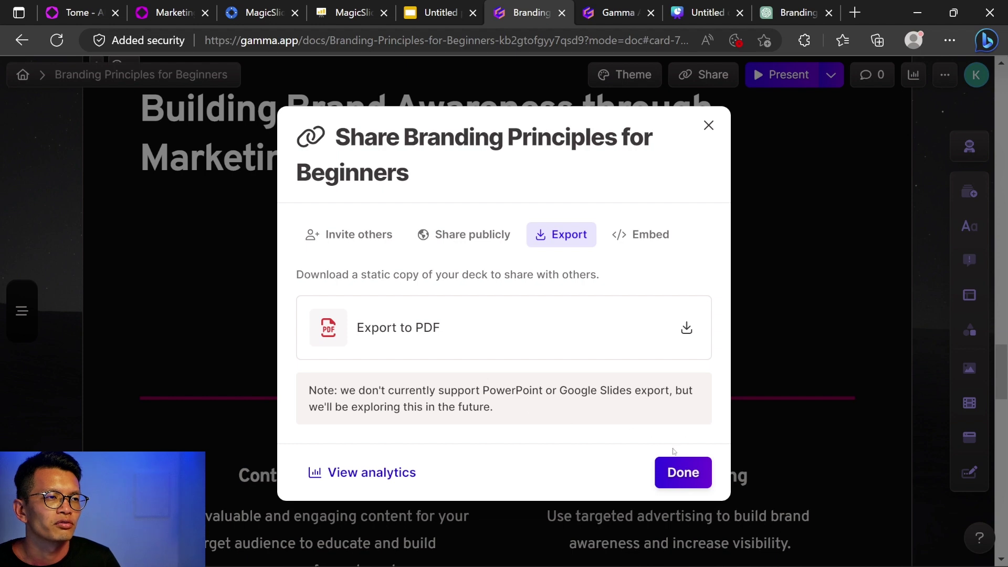
pyautogui.click(708, 125)
# Step: Select the Paid Advertising description paragraph on the card
pyautogui.tripleClick(672, 512)
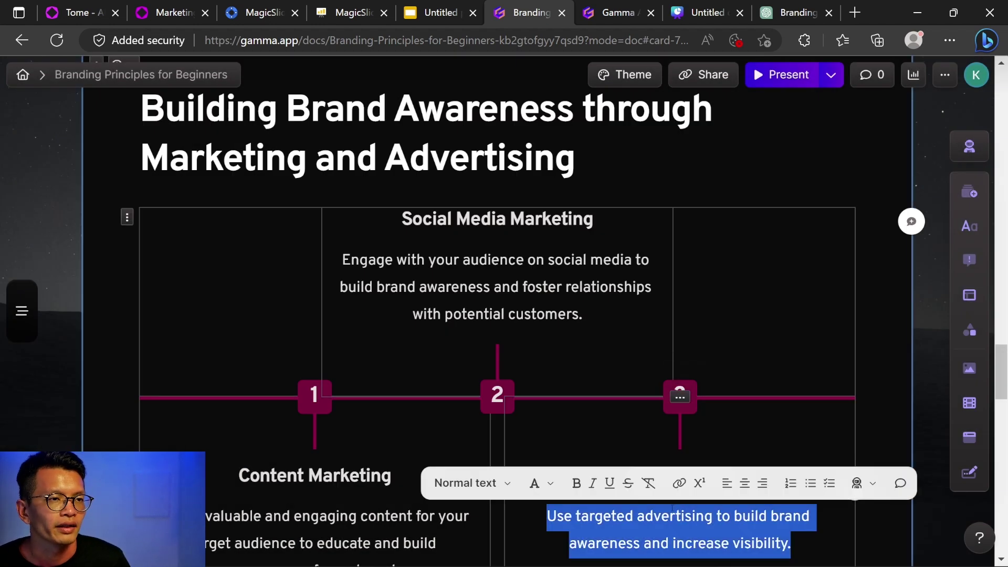
pyautogui.scroll(-3, 672, 508)
pyautogui.scroll(8, 663, 374)
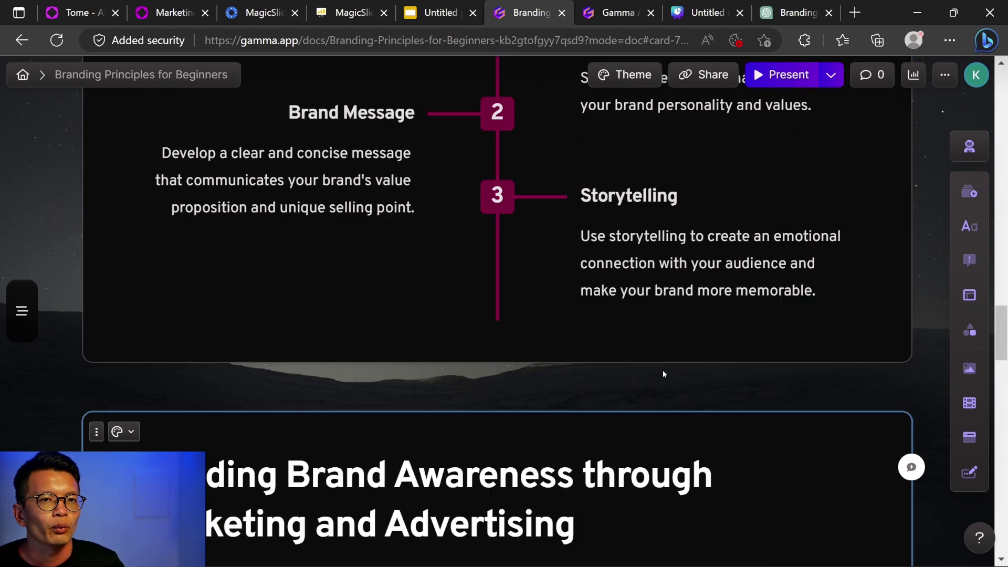
pyautogui.scroll(10, 664, 375)
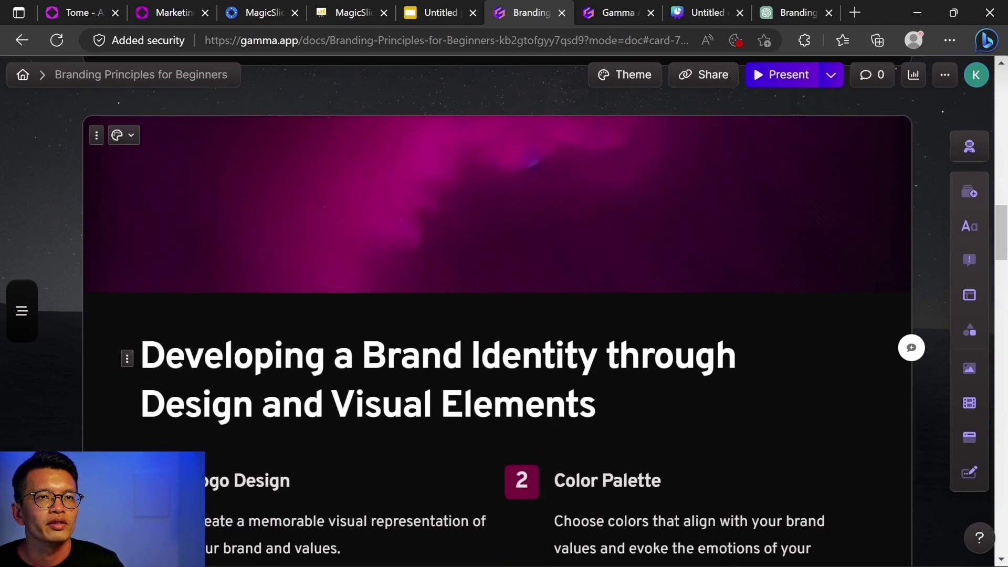
# Step: Scroll through pages 1–5 of the exported 8-page Branding-Principles-for-Beginners.pdf in Edge
pyautogui.scroll(-20, 653, 383)
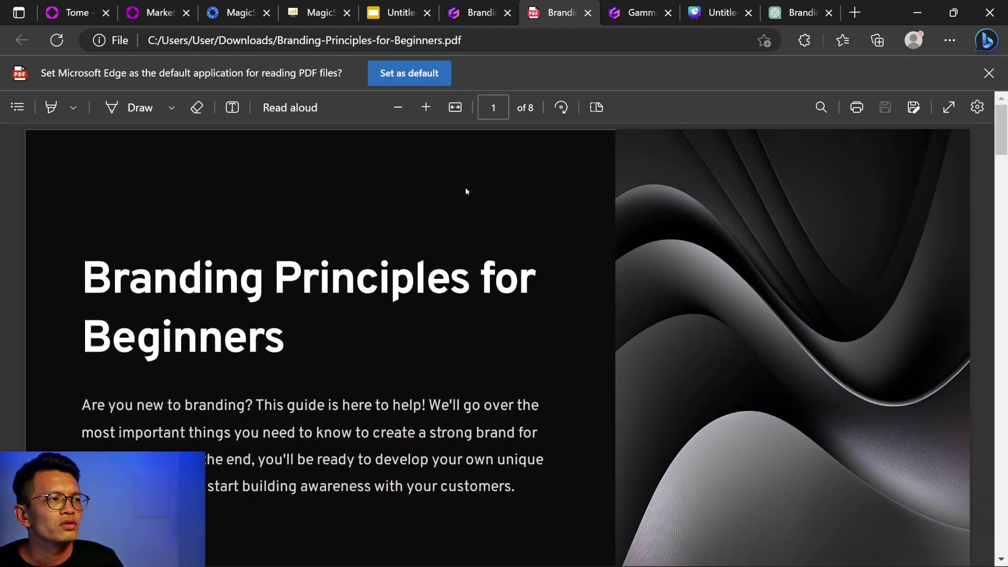
pyautogui.scroll(-4, 465, 191)
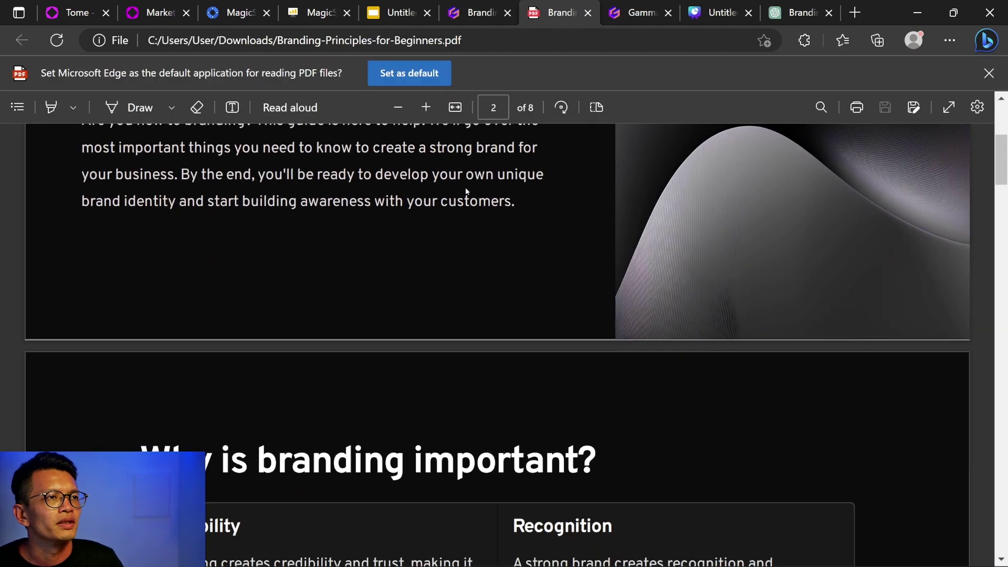
pyautogui.scroll(-10, 465, 192)
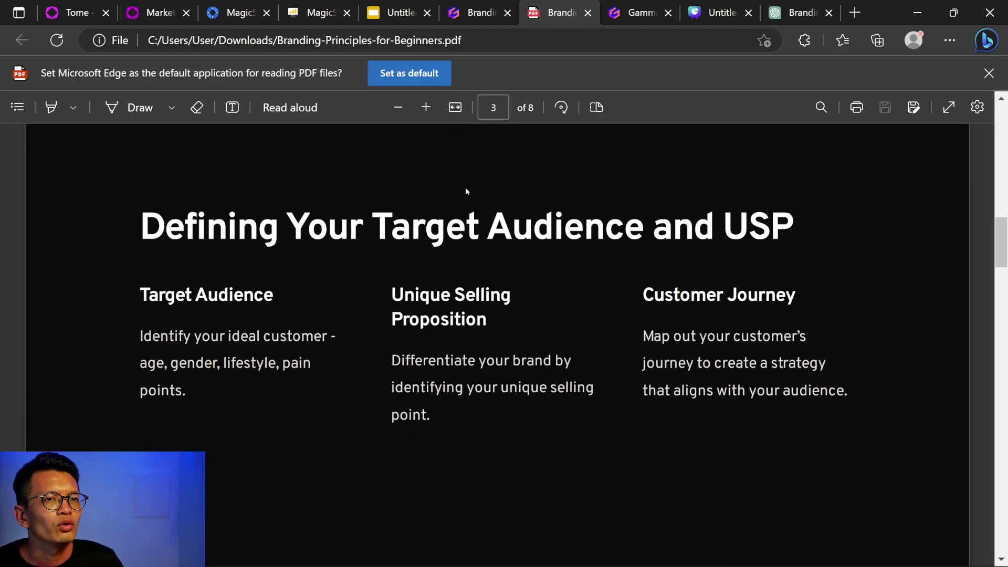
pyautogui.scroll(-4, 466, 192)
pyautogui.scroll(5, 466, 192)
pyautogui.scroll(-10, 466, 192)
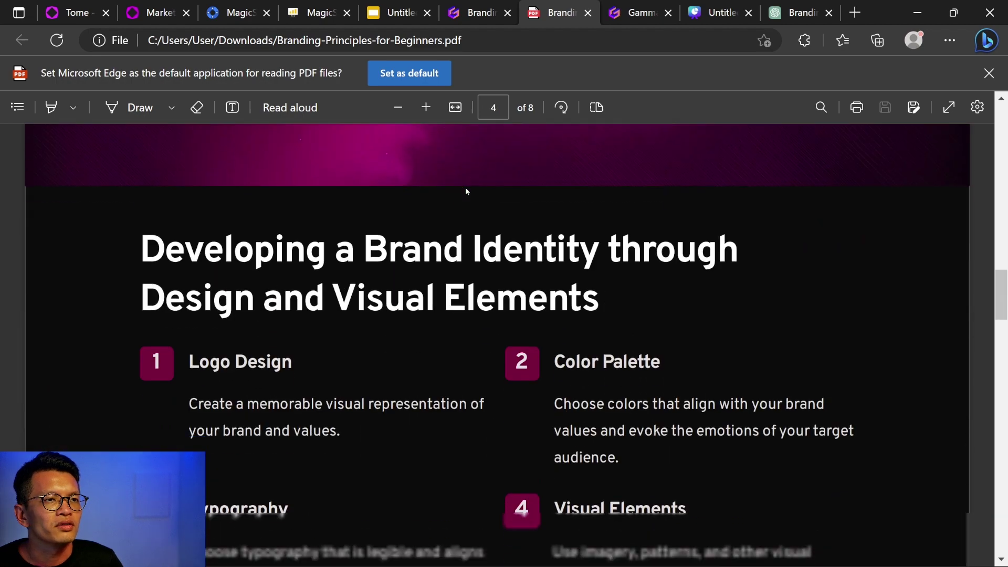
pyautogui.scroll(-4, 466, 191)
pyautogui.scroll(5, 466, 191)
pyautogui.scroll(-1, 465, 191)
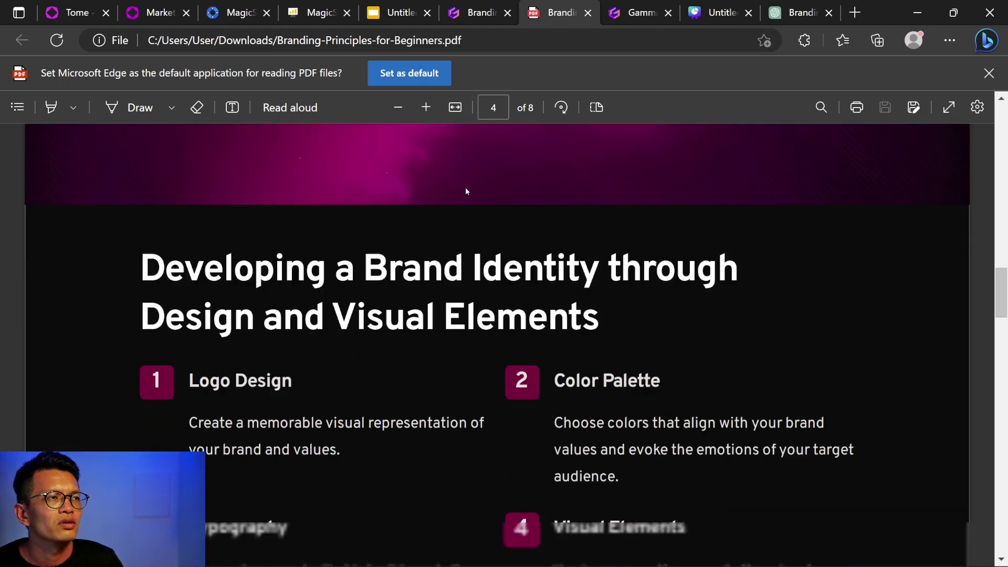
pyautogui.scroll(-6, 465, 191)
pyautogui.hotkey('ctrl', 'shift', 'Tab')
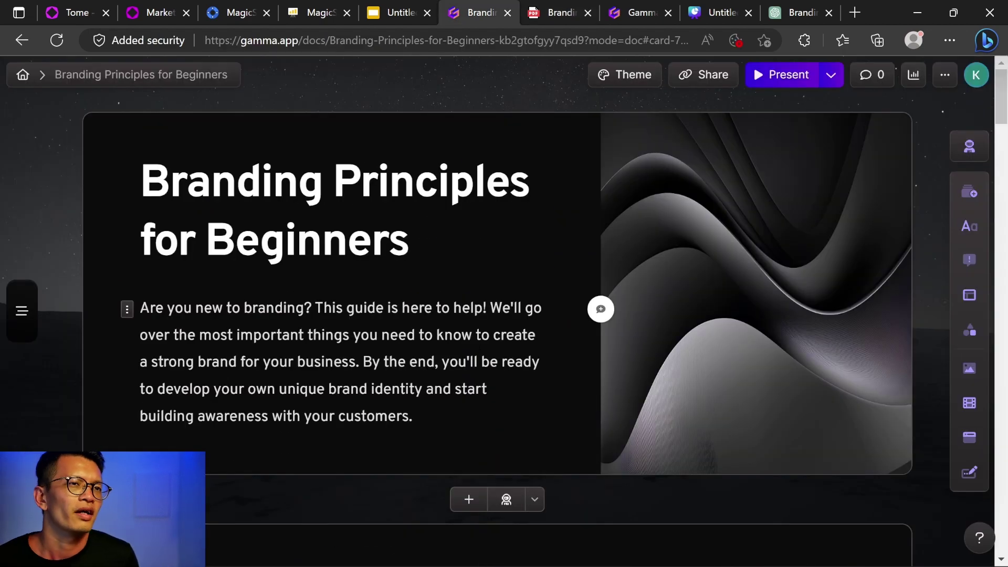
pyautogui.scroll(-7, 582, 322)
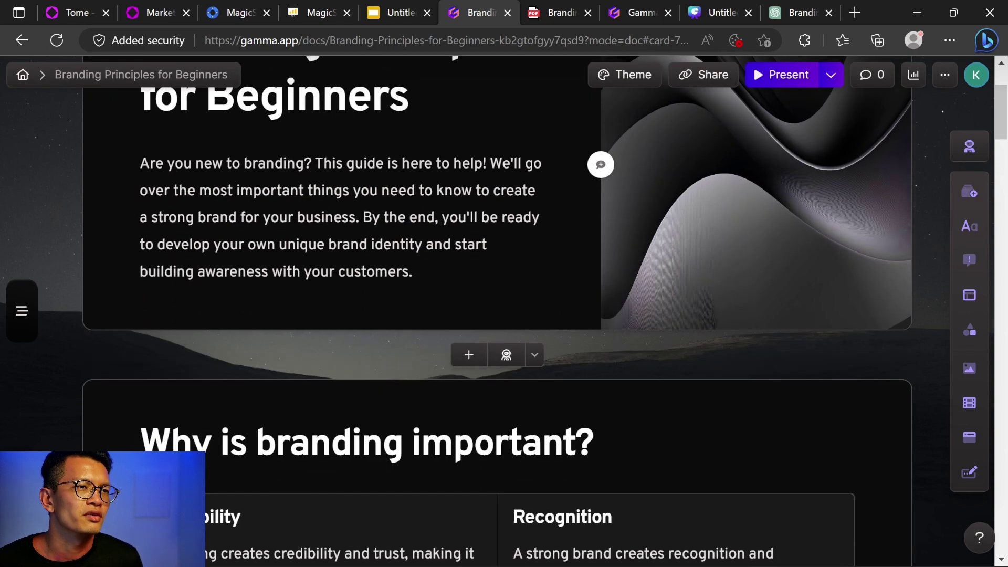
pyautogui.scroll(-6, 583, 322)
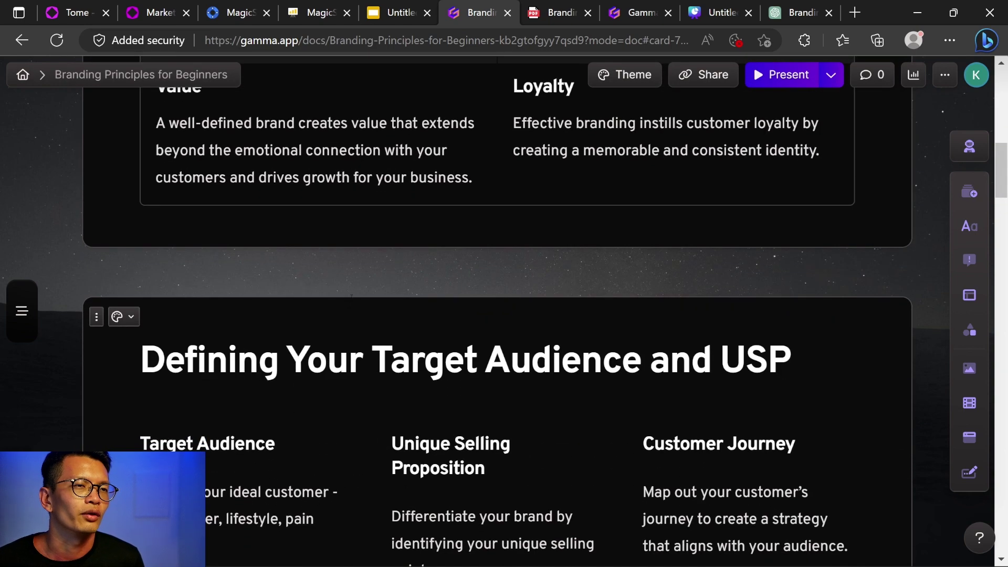
pyautogui.scroll(-8, 497, 322)
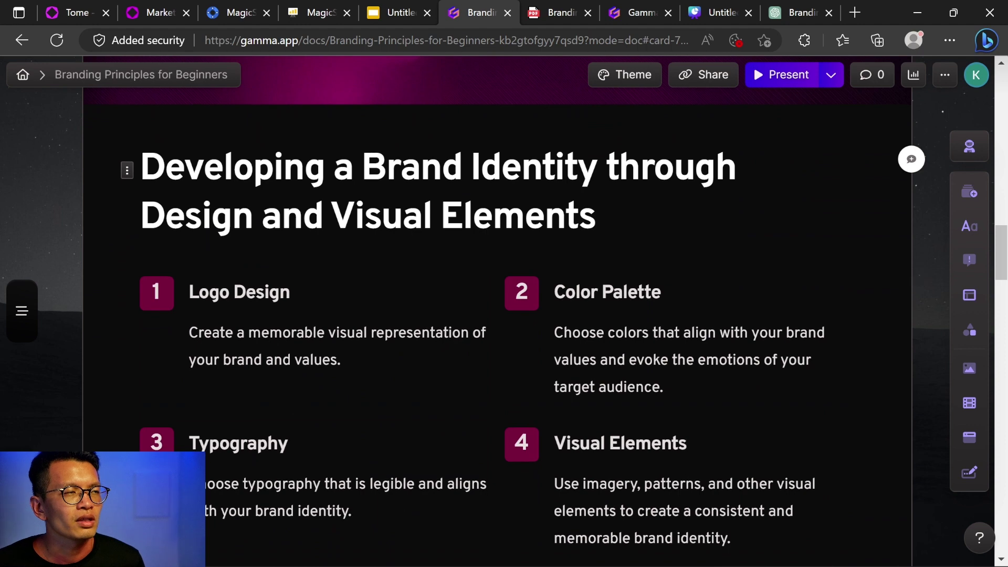
pyautogui.scroll(-4, 992, 163)
pyautogui.scroll(3, 992, 163)
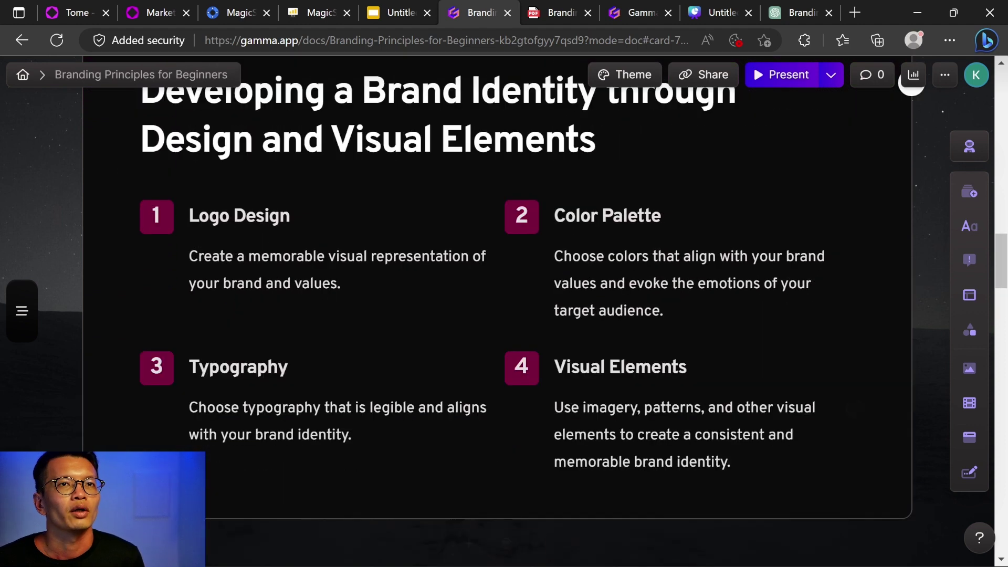
pyautogui.click(970, 146)
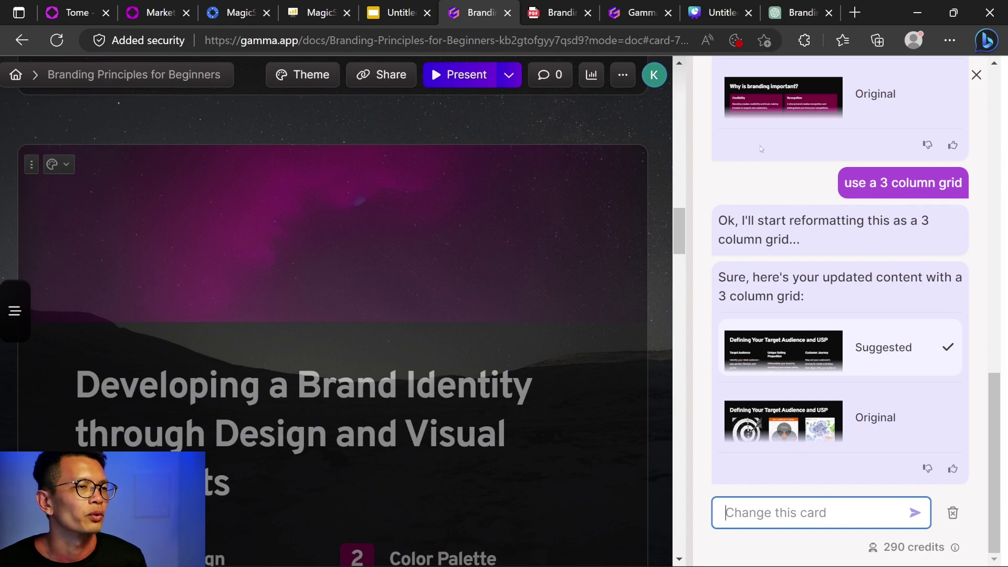
pyautogui.click(977, 75)
pyautogui.scroll(-10, 498, 315)
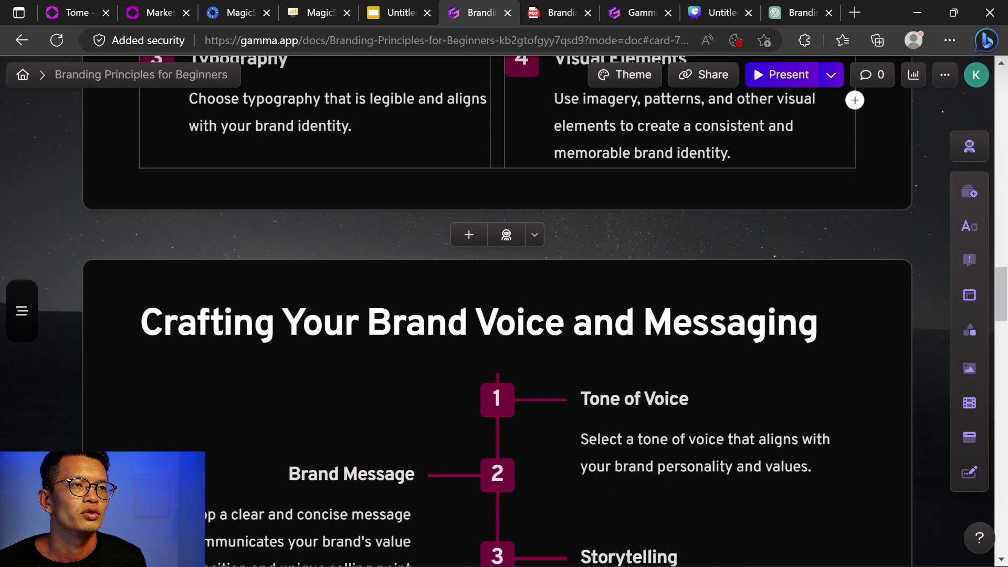
pyautogui.scroll(-5, 498, 315)
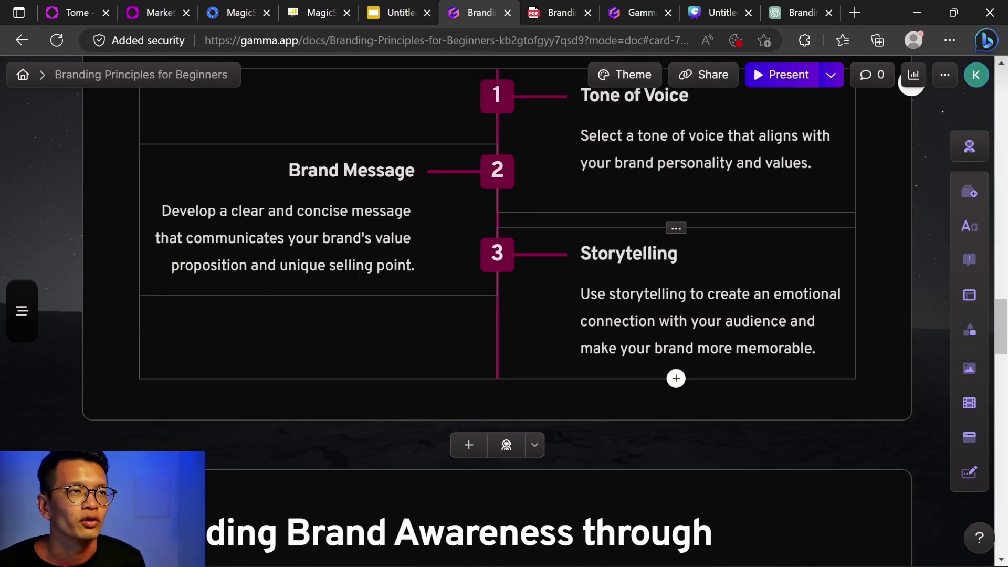
pyautogui.scroll(-9, 637, 121)
pyautogui.scroll(4, 638, 121)
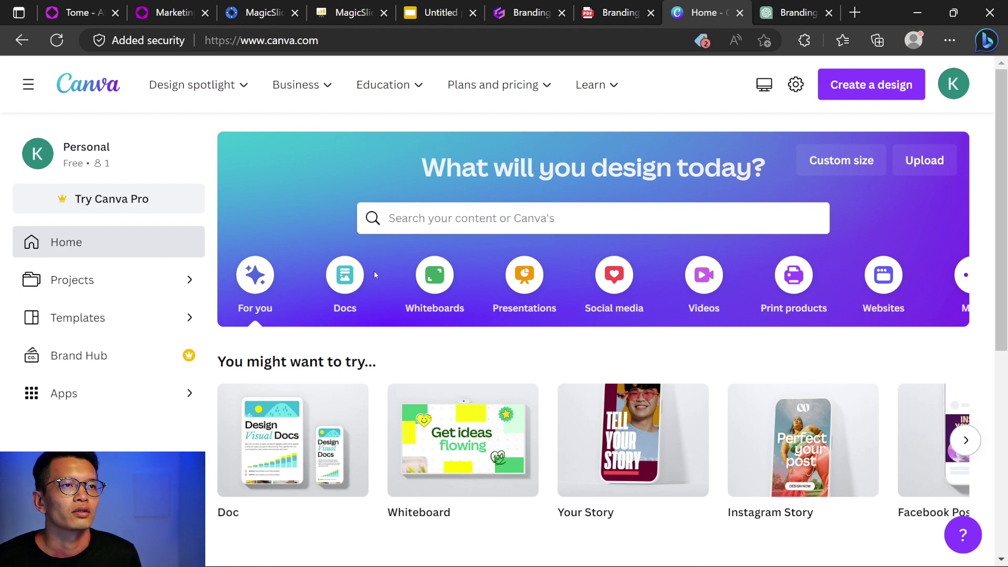
# Step: Create a blank 16:9 presentation and prompt Magic Design with 'Basic Branding principles for beginners'
pyautogui.click(525, 275)
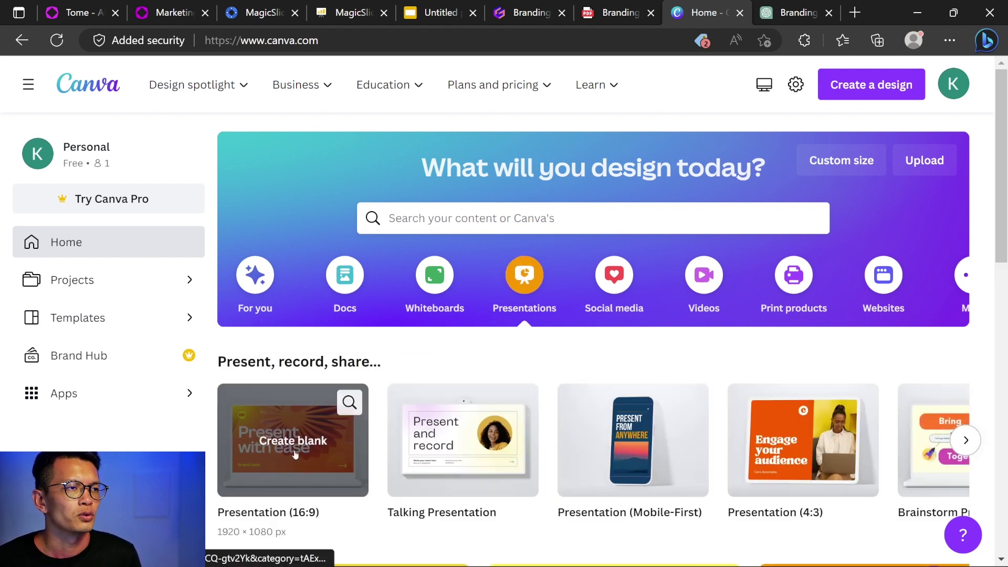
pyautogui.click(295, 454)
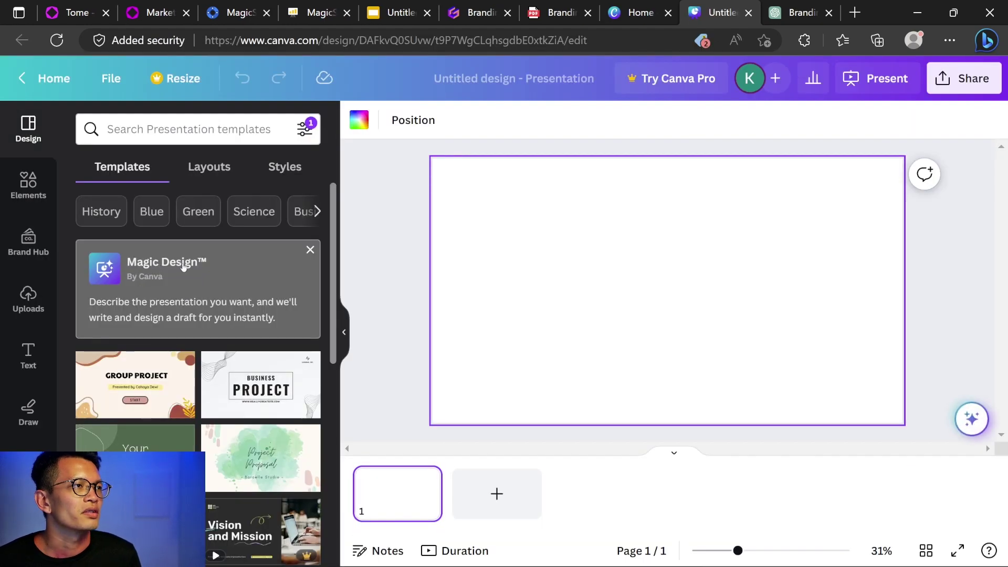
pyautogui.click(158, 304)
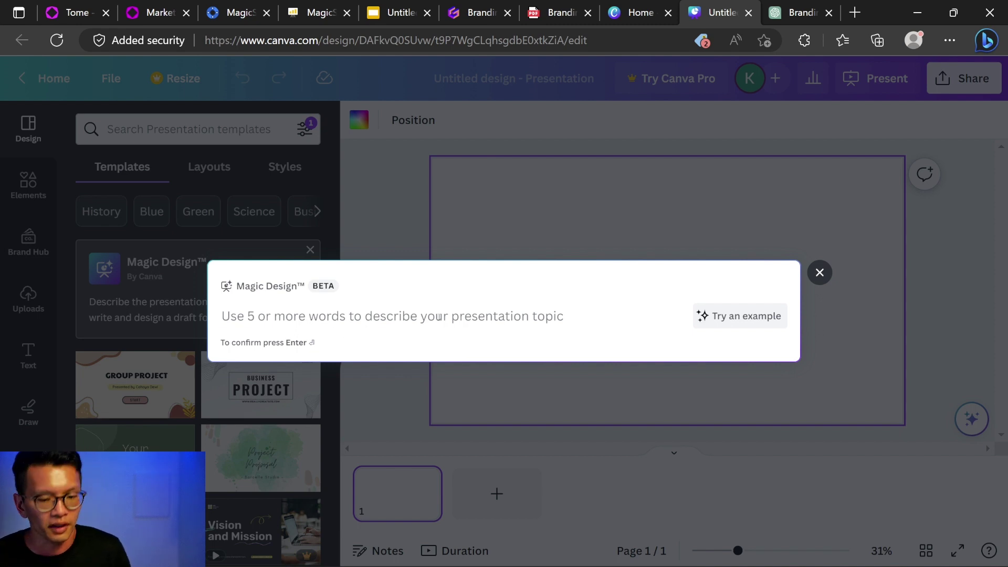
pyautogui.write('Basic Branding principles for beginners')
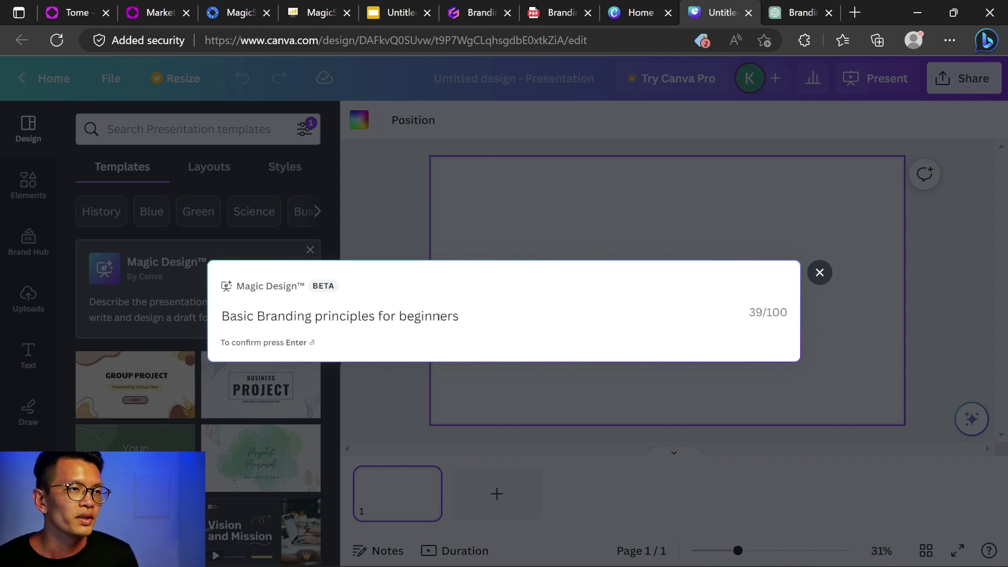
pyautogui.press('Return')
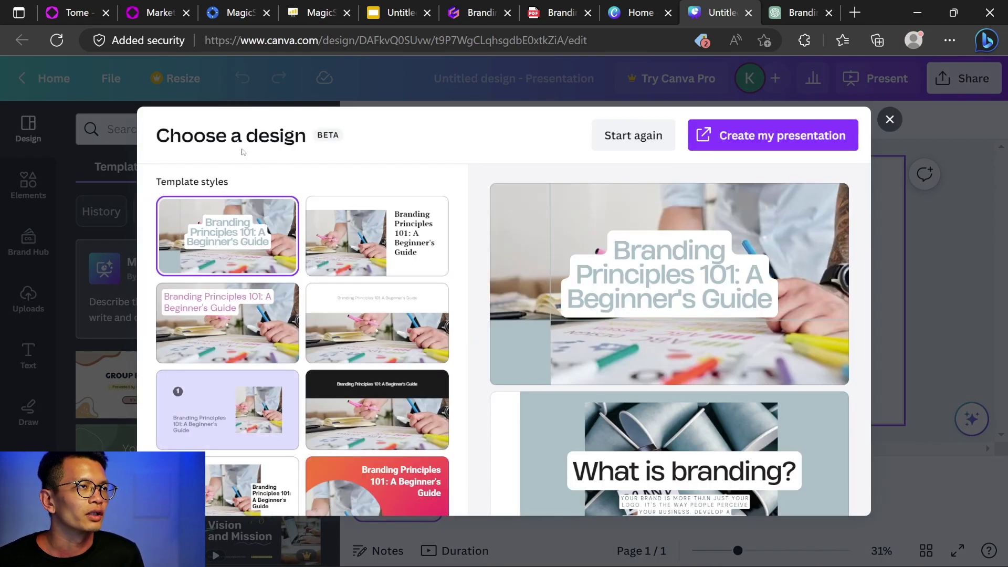
# Step: Preview the red and lavender template styles for the branding presentation
pyautogui.scroll(-1, 229, 257)
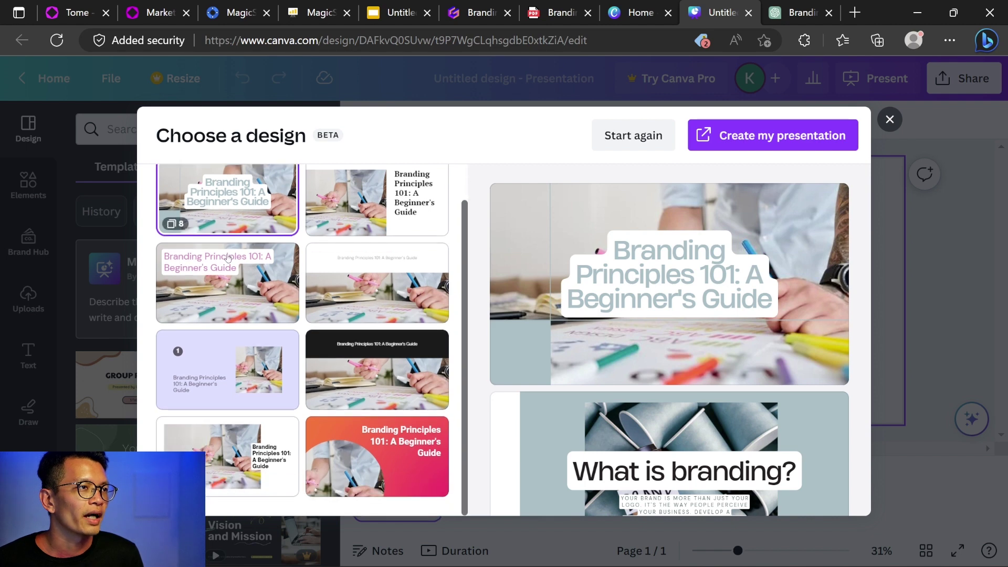
pyautogui.click(391, 469)
pyautogui.scroll(-20, 661, 328)
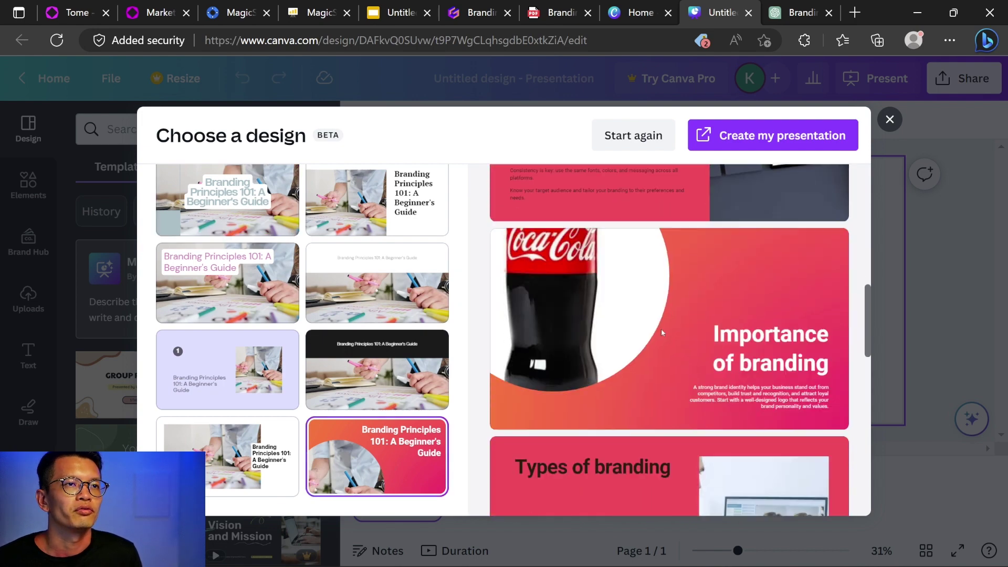
pyautogui.scroll(-1, 661, 329)
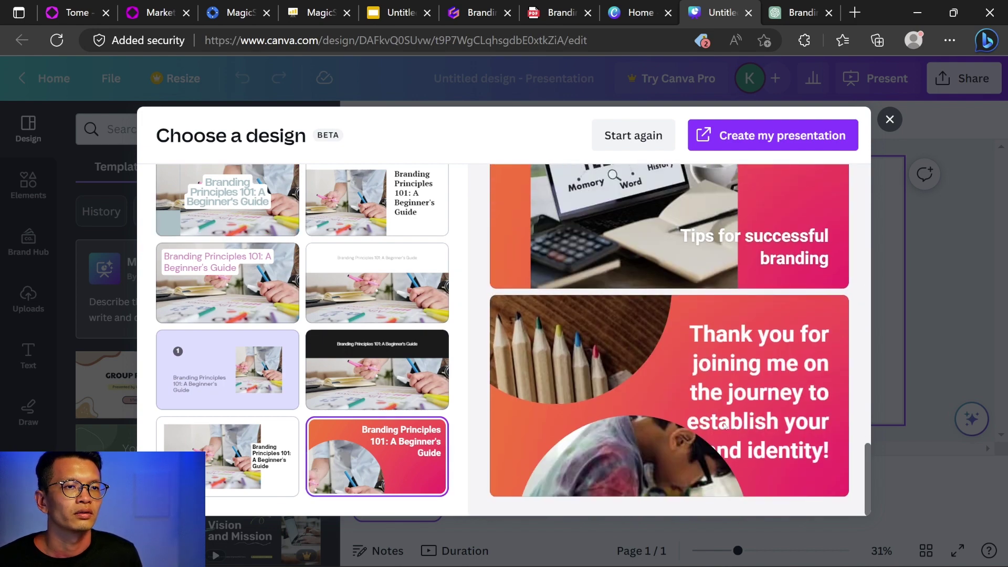
pyautogui.scroll(2, 231, 325)
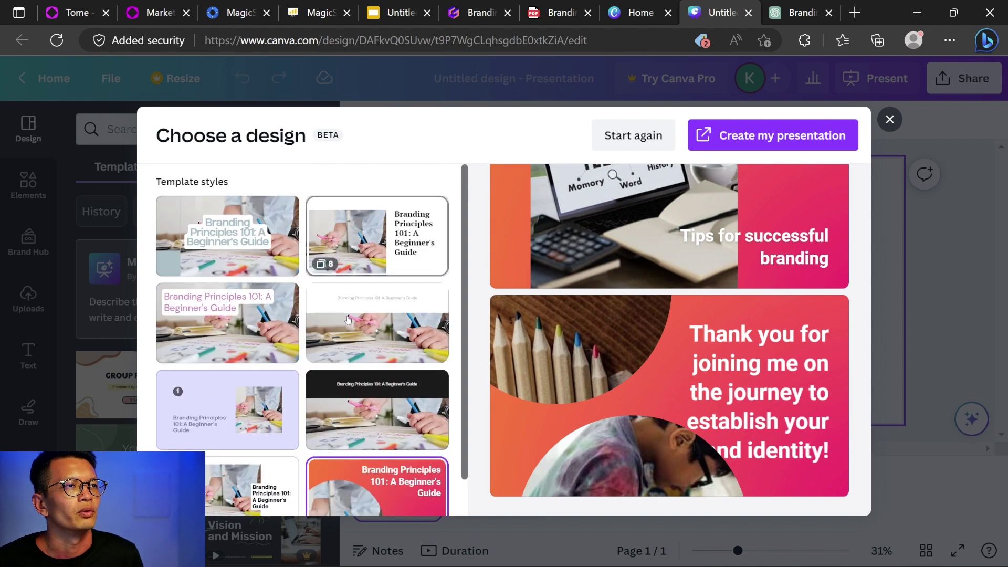
pyautogui.click(227, 410)
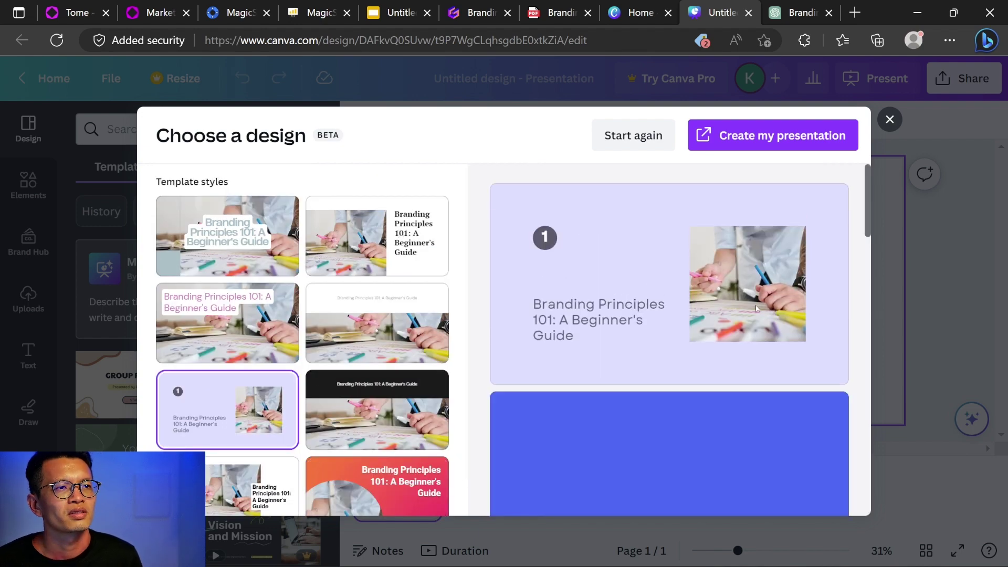
pyautogui.scroll(-7, 756, 310)
pyautogui.scroll(-4, 756, 308)
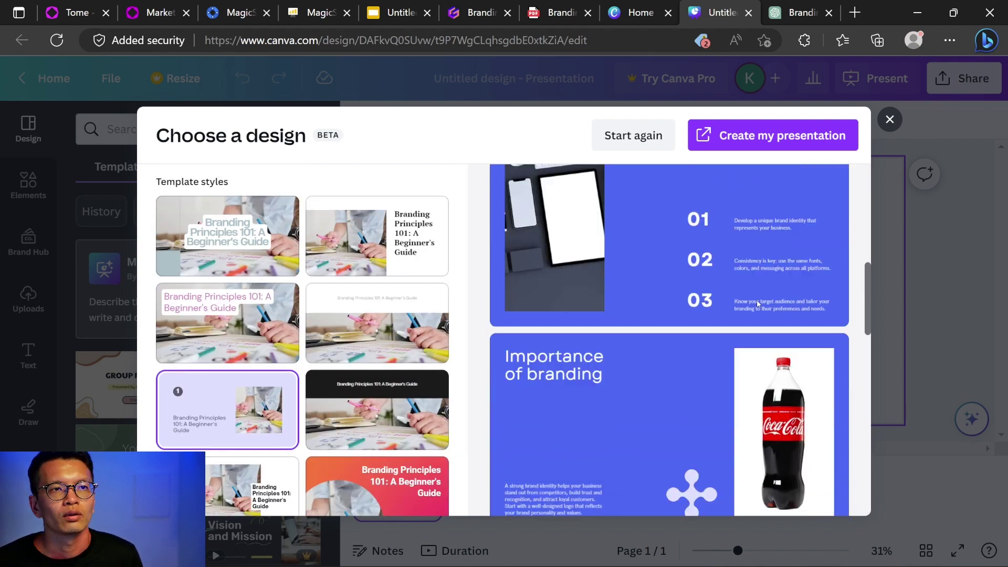
pyautogui.scroll(-6, 722, 229)
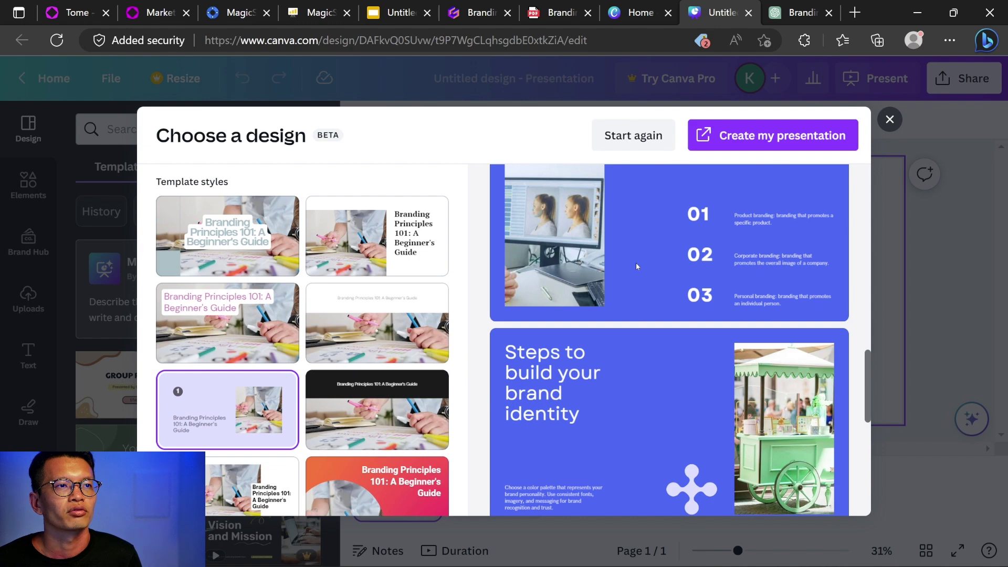
pyautogui.scroll(-2, 635, 368)
pyautogui.scroll(-5, 636, 368)
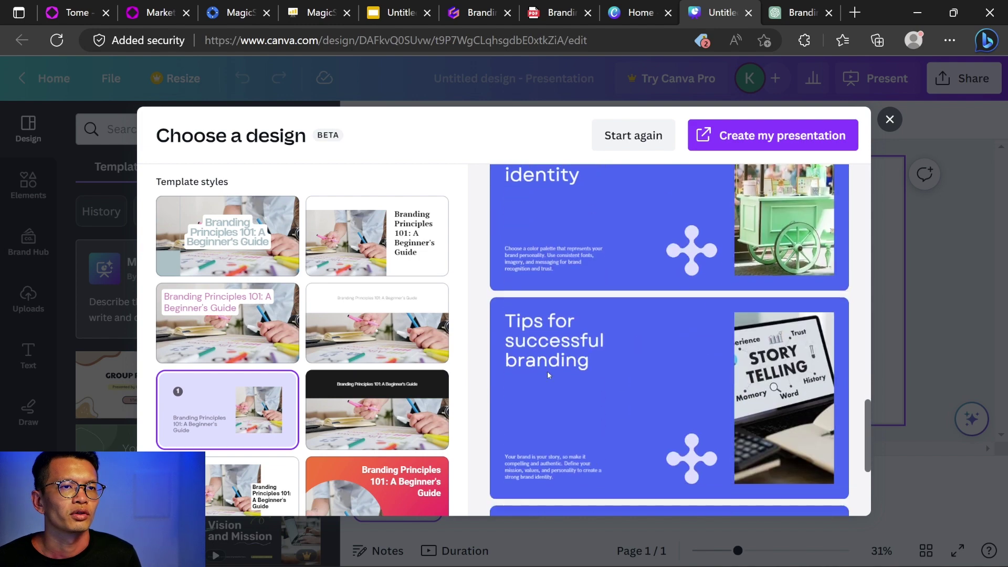
# Step: Preview the minimal white style, then settle on the pink gradient style
pyautogui.click(366, 320)
pyautogui.scroll(-7, 679, 340)
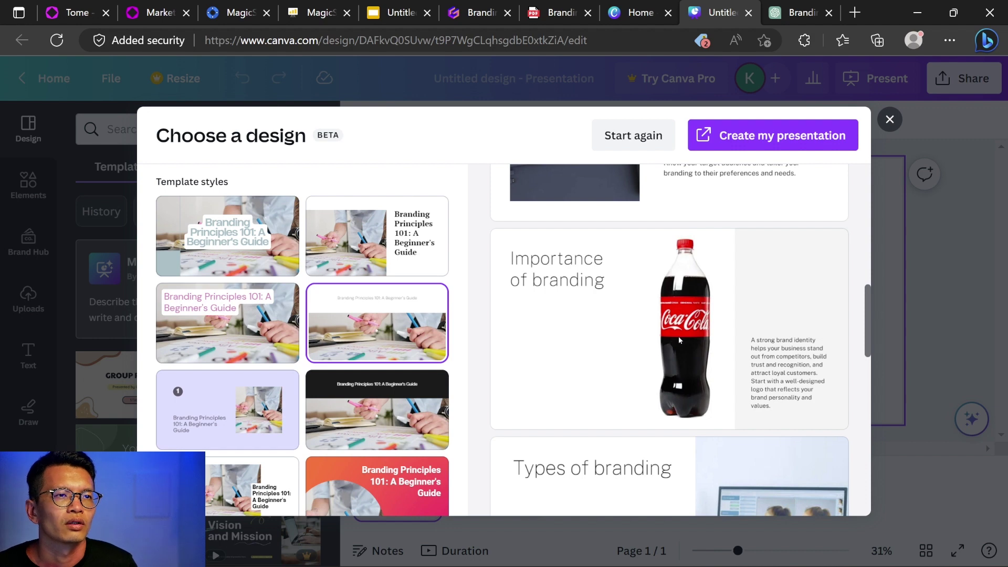
pyautogui.scroll(-4, 679, 340)
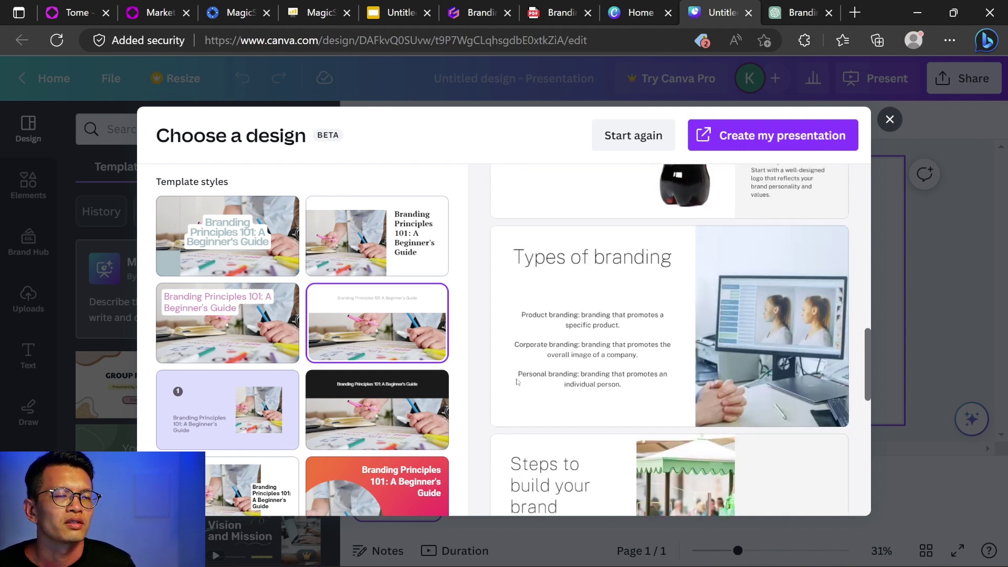
pyautogui.scroll(10, 633, 331)
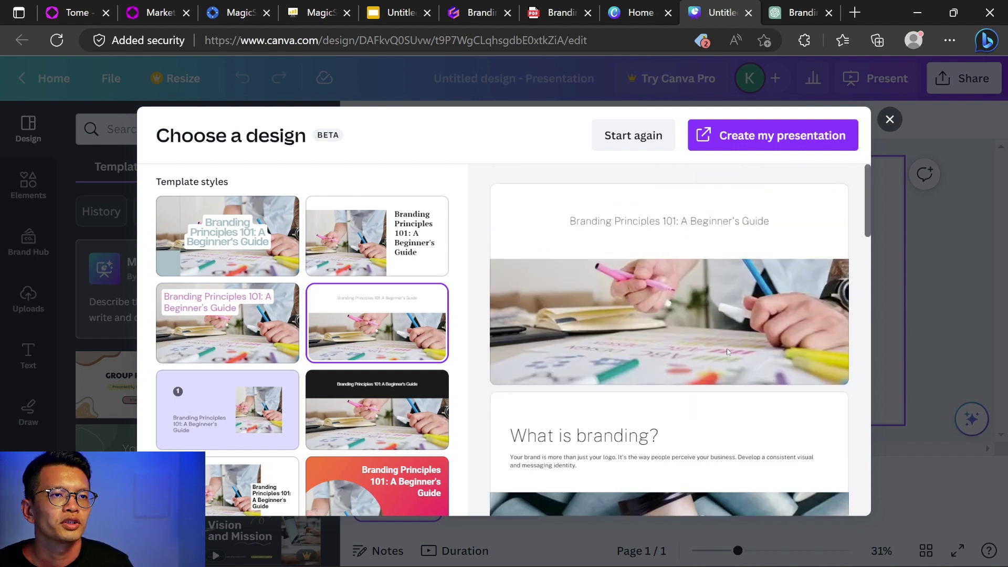
pyautogui.click(228, 323)
pyautogui.scroll(-4, 696, 322)
pyautogui.scroll(-2, 696, 322)
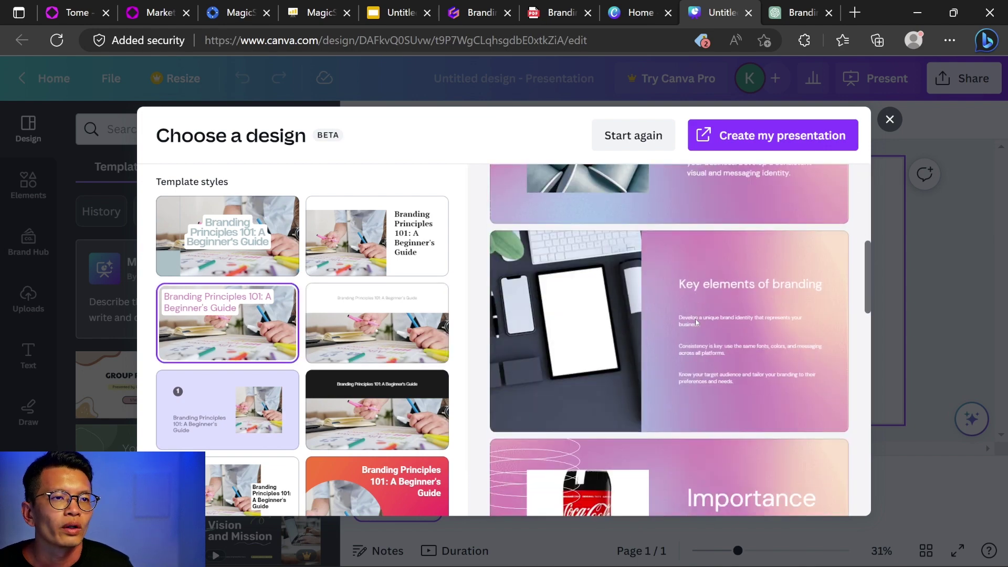
pyautogui.scroll(-2, 695, 329)
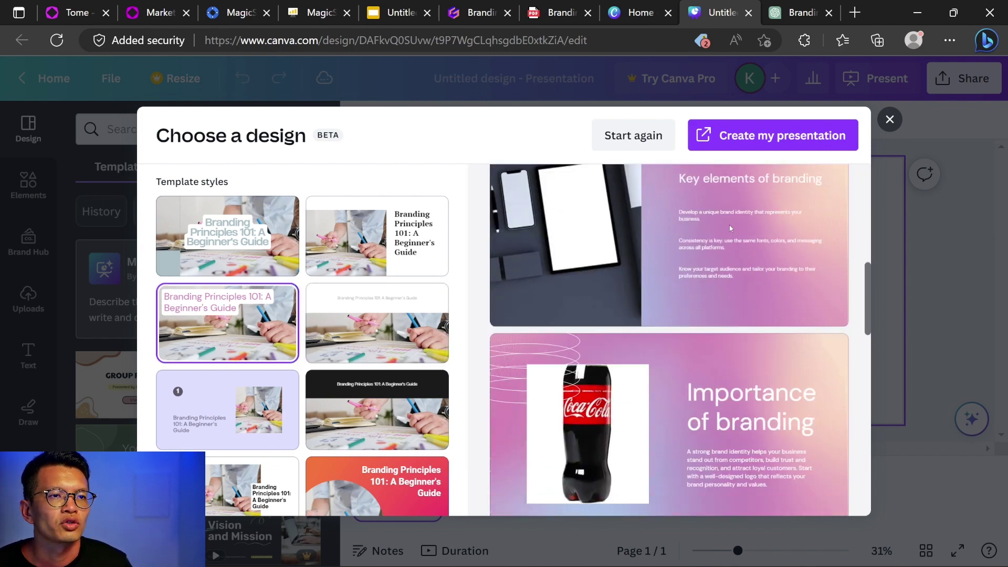
pyautogui.scroll(-12, 759, 279)
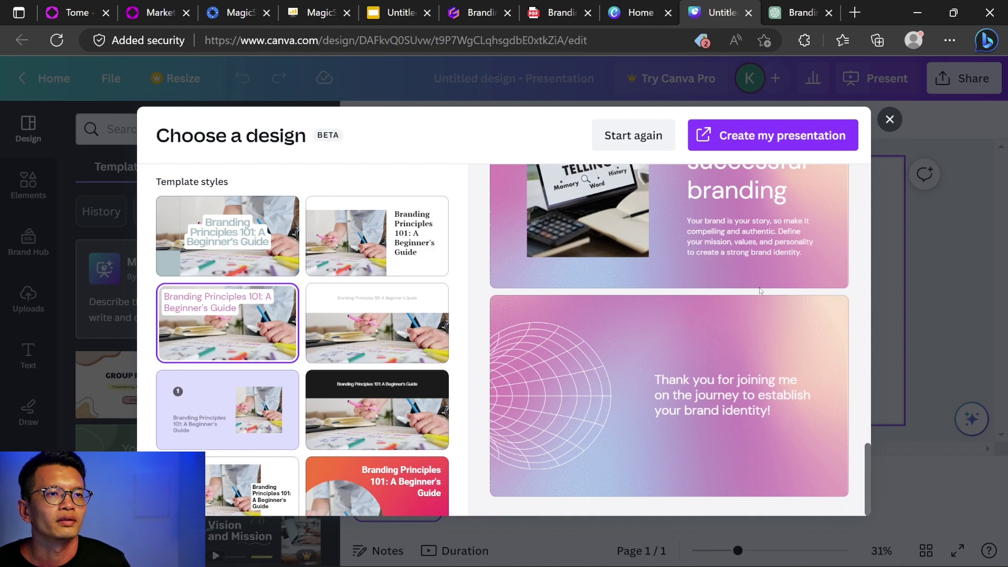
pyautogui.scroll(6, 760, 291)
# Step: Generate the deck, then create Text to Image results for 'gradient background simple, pink hues'
pyautogui.click(790, 137)
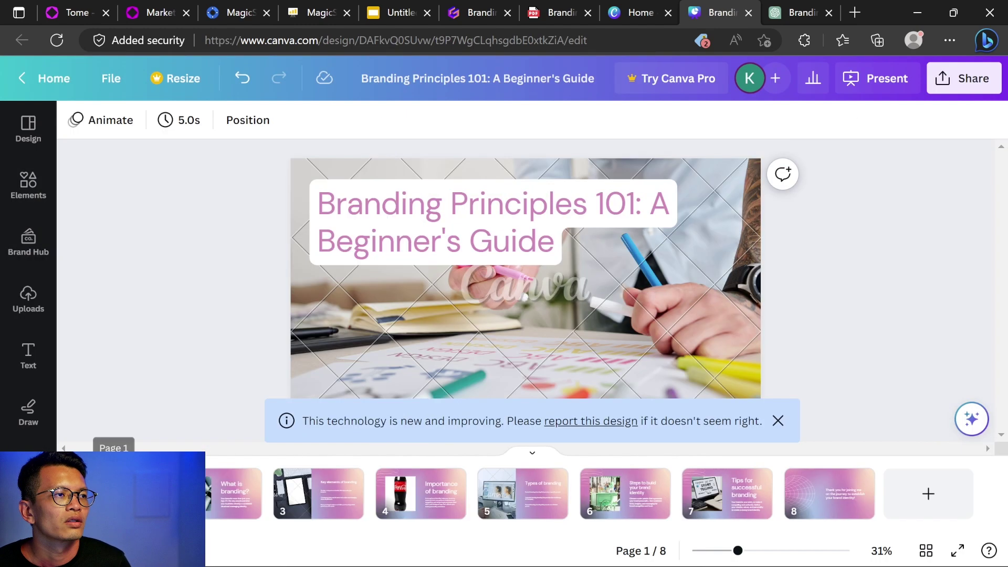
pyautogui.click(726, 328)
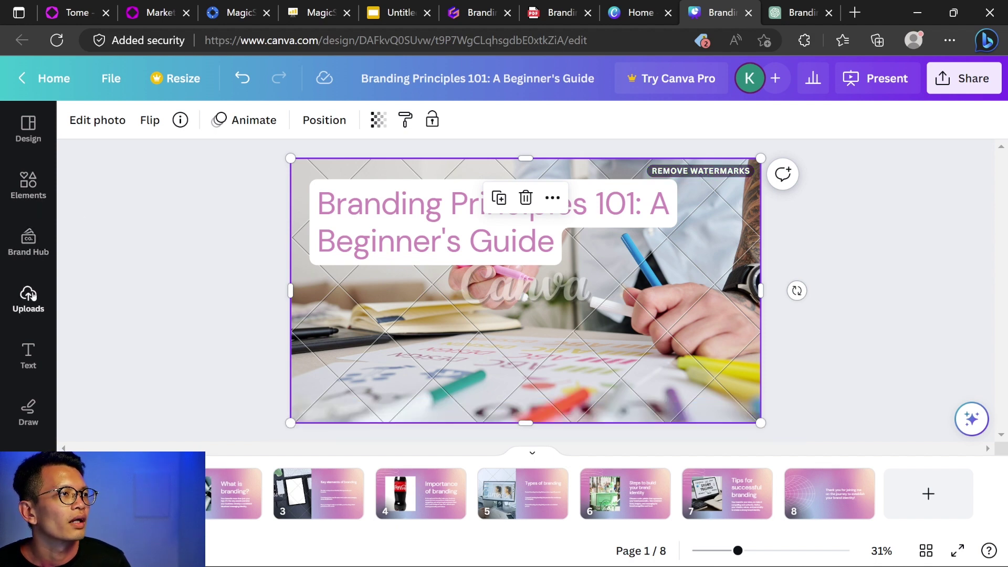
pyautogui.click(28, 525)
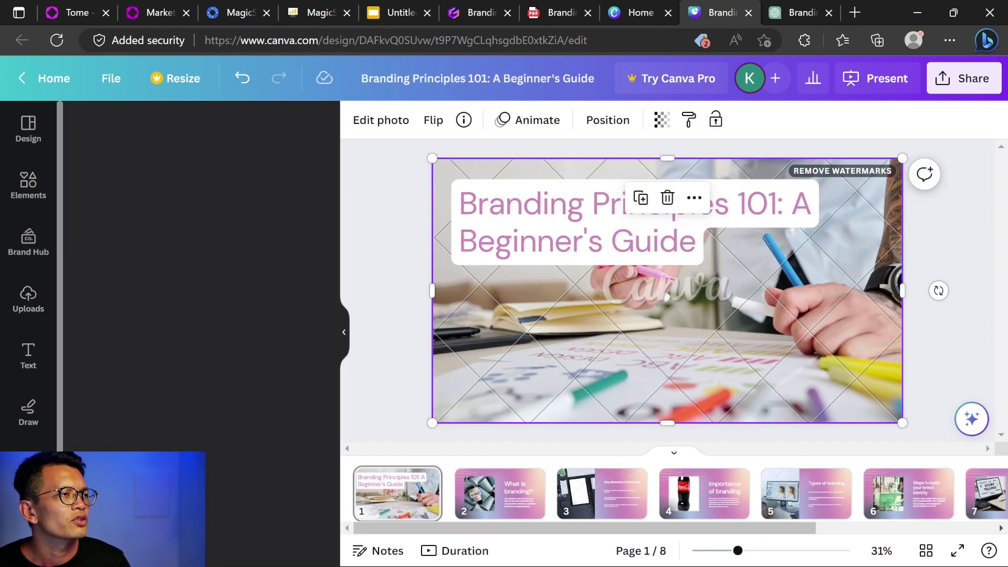
pyautogui.click(104, 378)
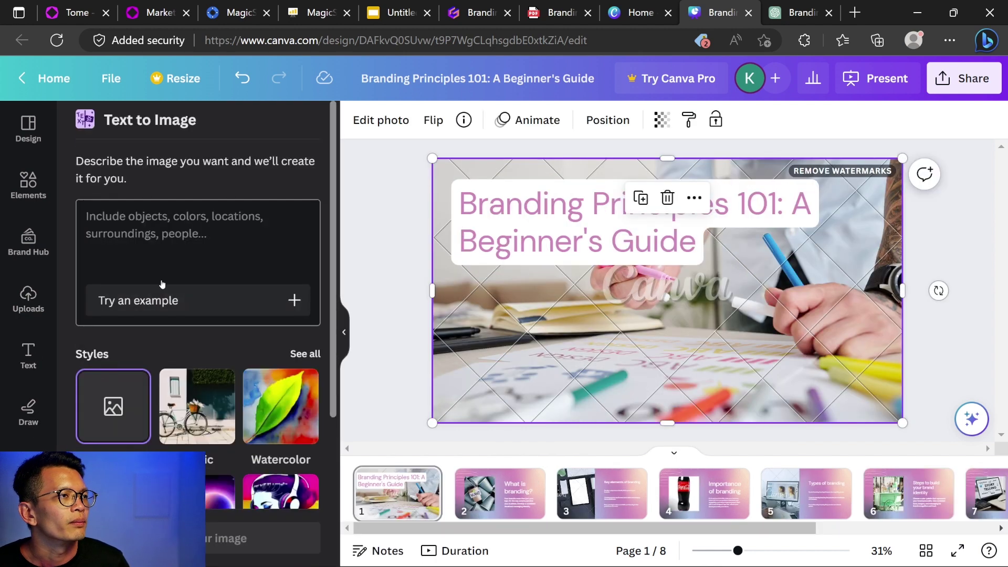
pyautogui.click(108, 204)
pyautogui.write('gradient background simple, pink hues')
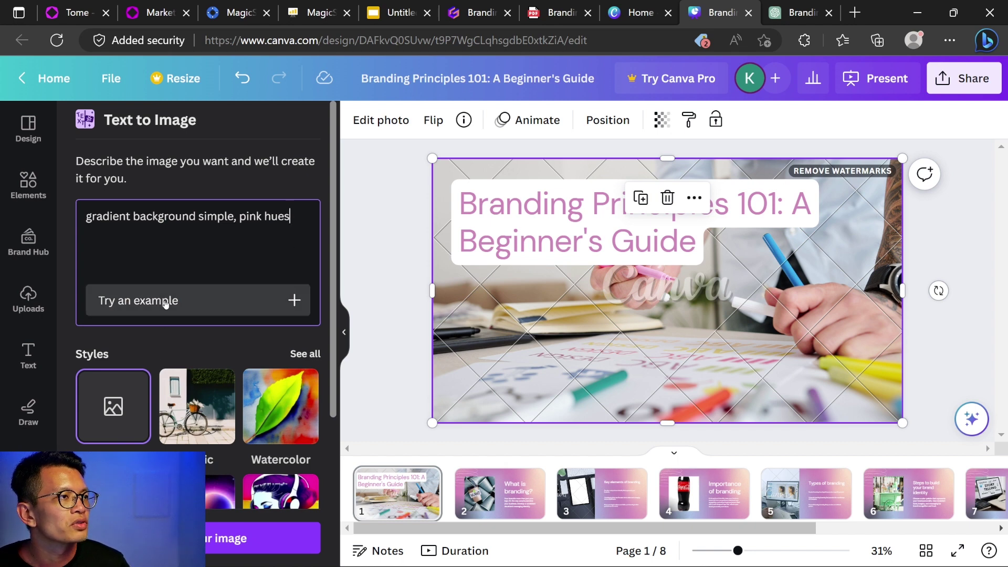
pyautogui.click(207, 538)
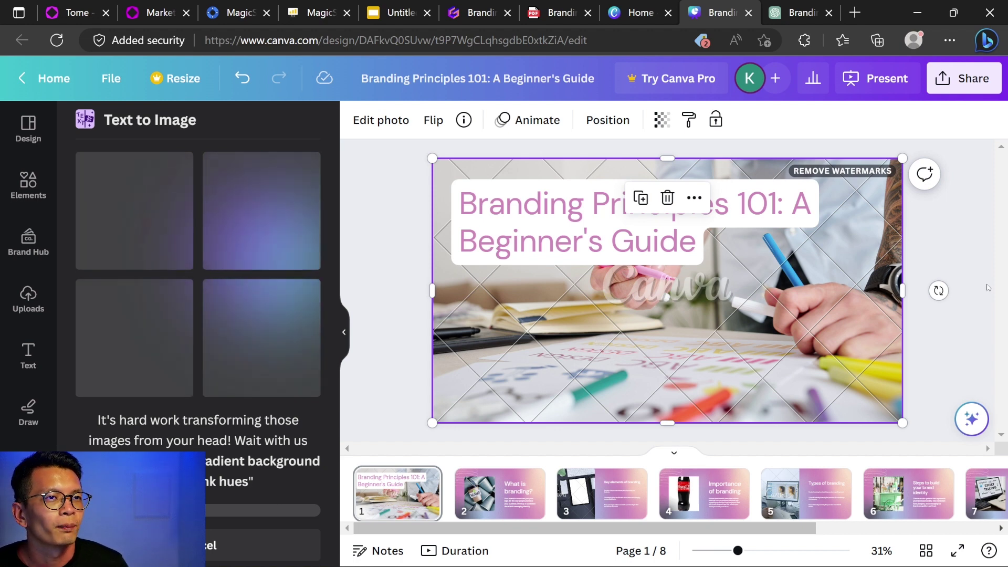
# Step: Swap the watermarked title photo for the first gradient image, enlarged to cover the slide
pyautogui.press('Delete')
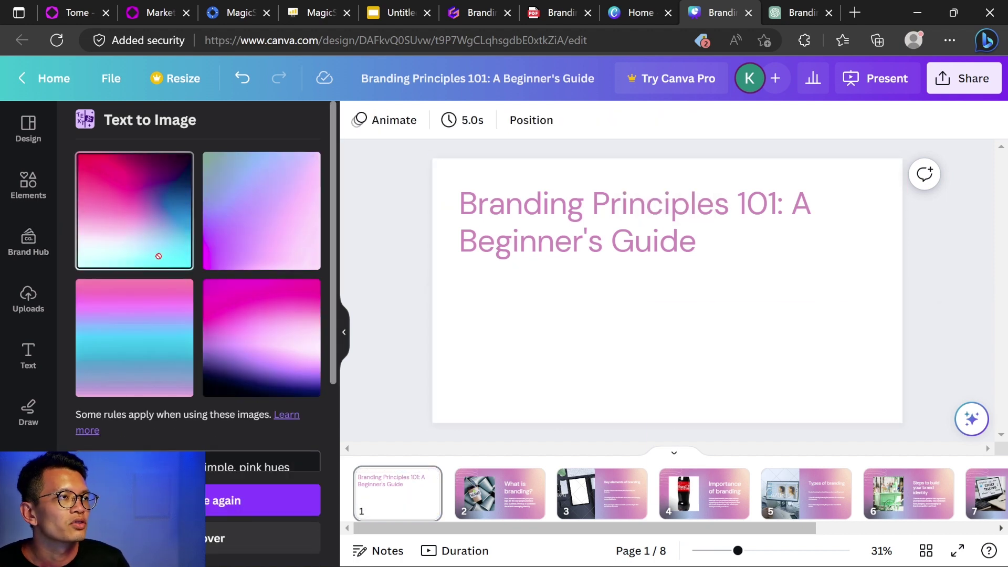
pyautogui.moveTo(158, 255); pyautogui.dragTo(600, 221)
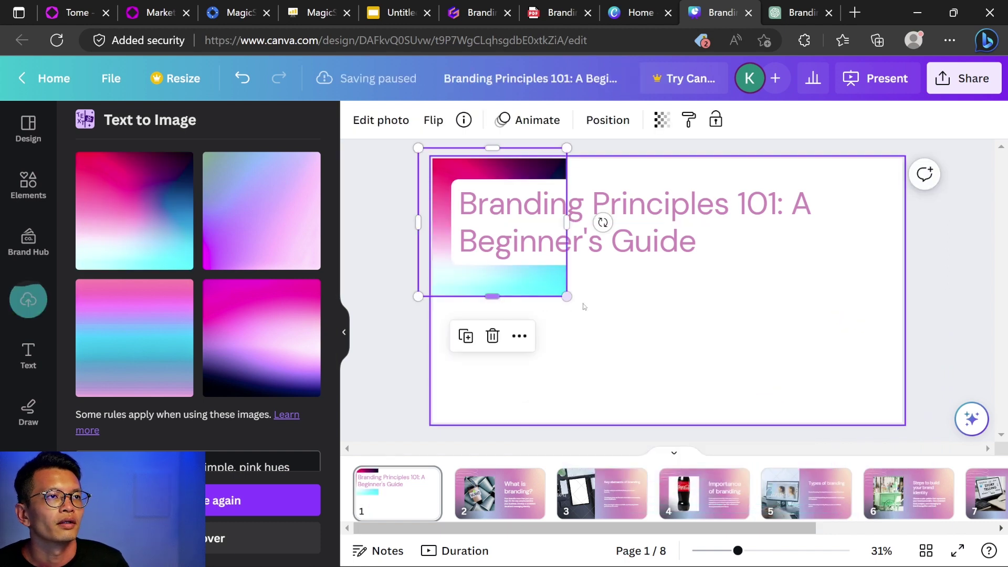
pyautogui.moveTo(567, 293); pyautogui.dragTo(1000, 462)
pyautogui.click(945, 316)
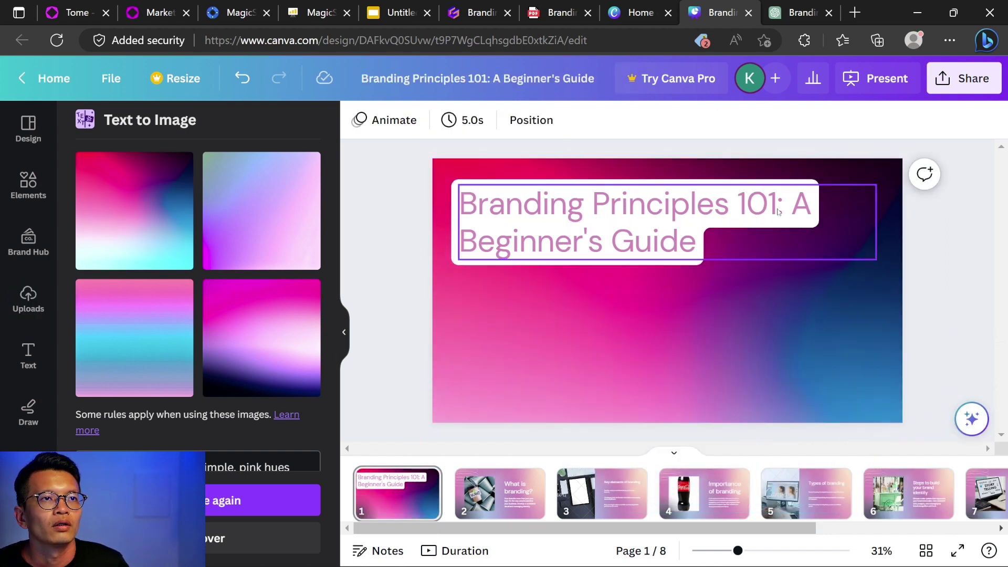
# Step: Go to the Key elements of branding slide and select its body text group
pyautogui.scroll(-2, 673, 380)
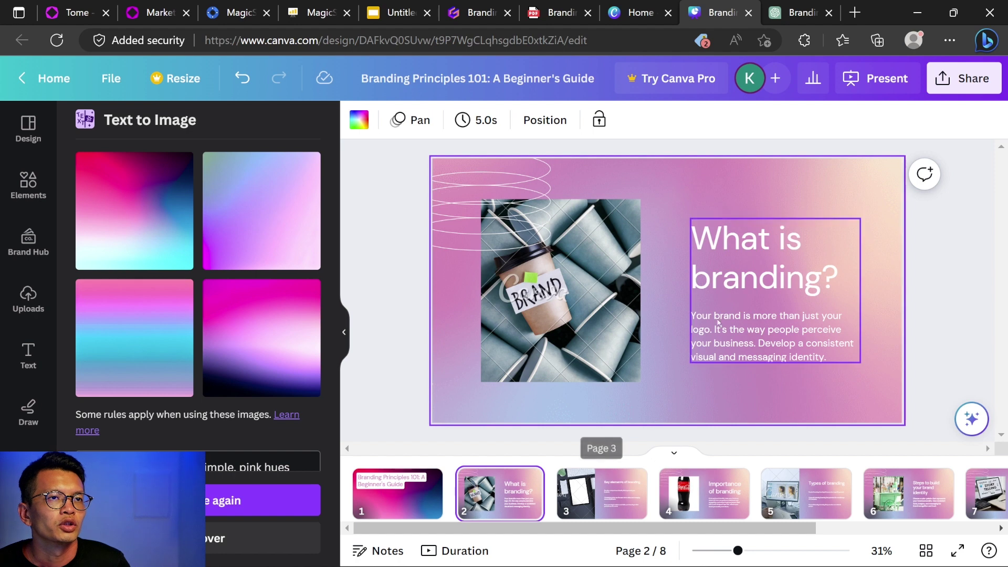
pyautogui.click(629, 479)
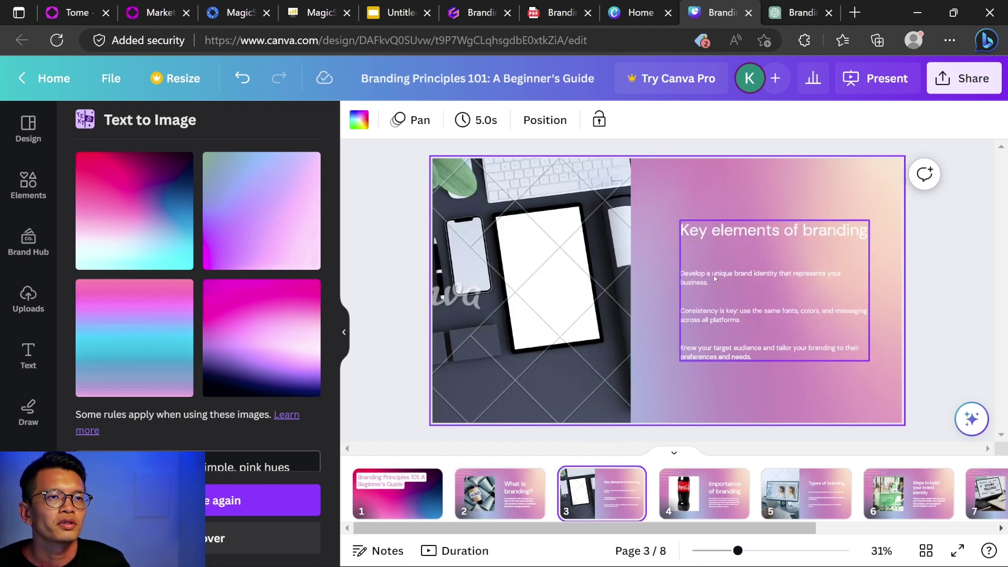
pyautogui.click(714, 296)
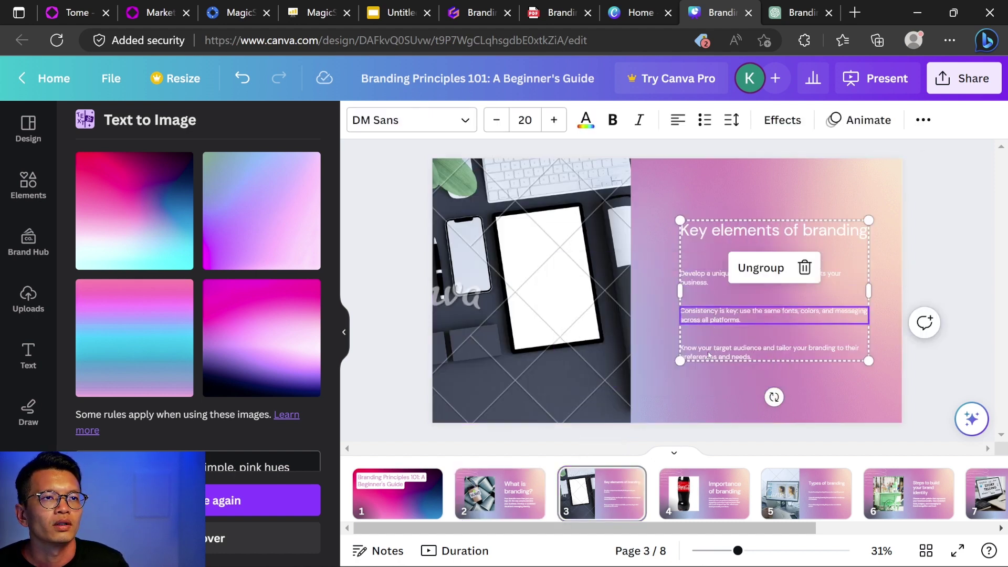
pyautogui.click(826, 213)
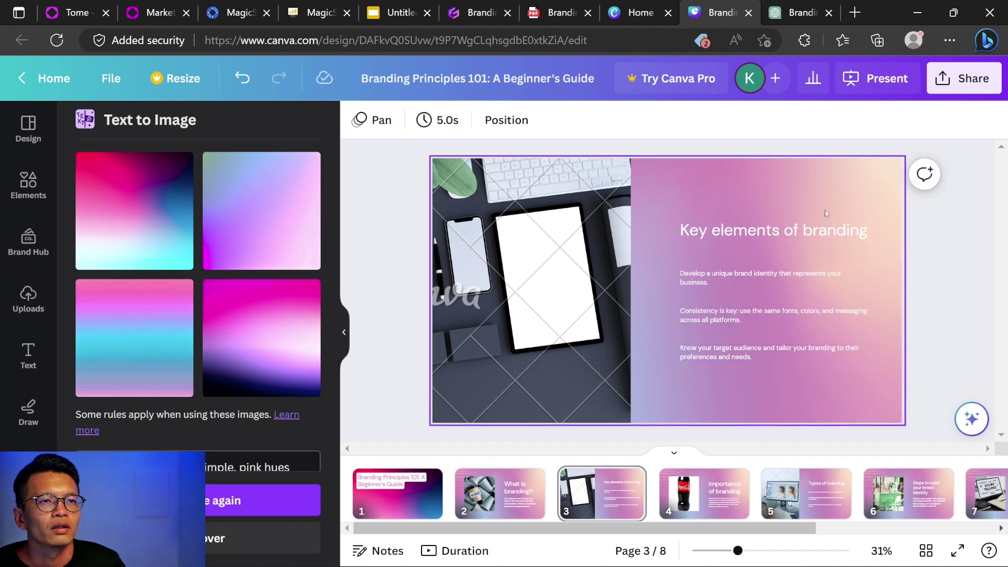
pyautogui.click(705, 279)
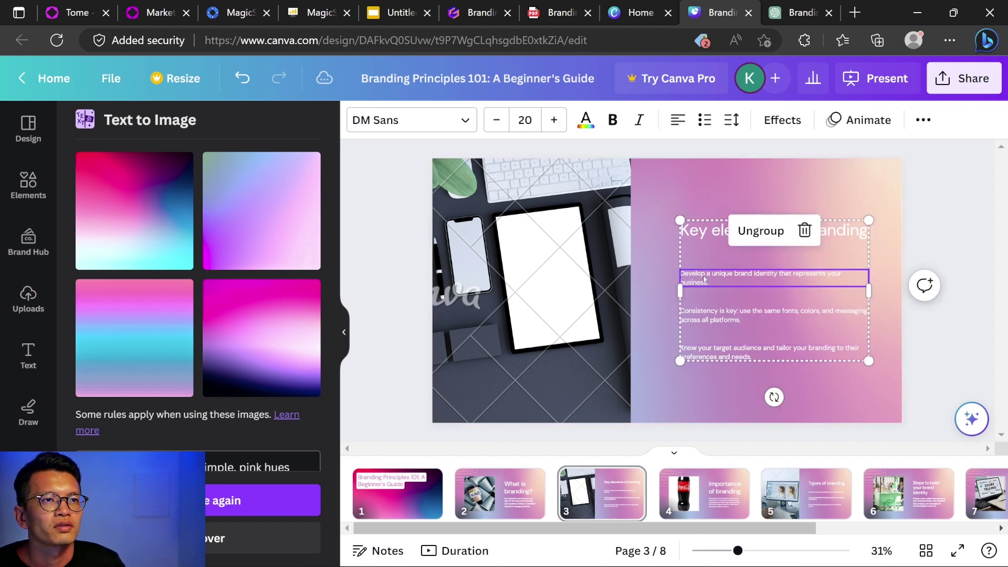
# Step: Shift the Coca-Cola bottle down inside its photo frame on the Importance of branding slide
pyautogui.scroll(-5, 615, 263)
pyautogui.click(612, 263)
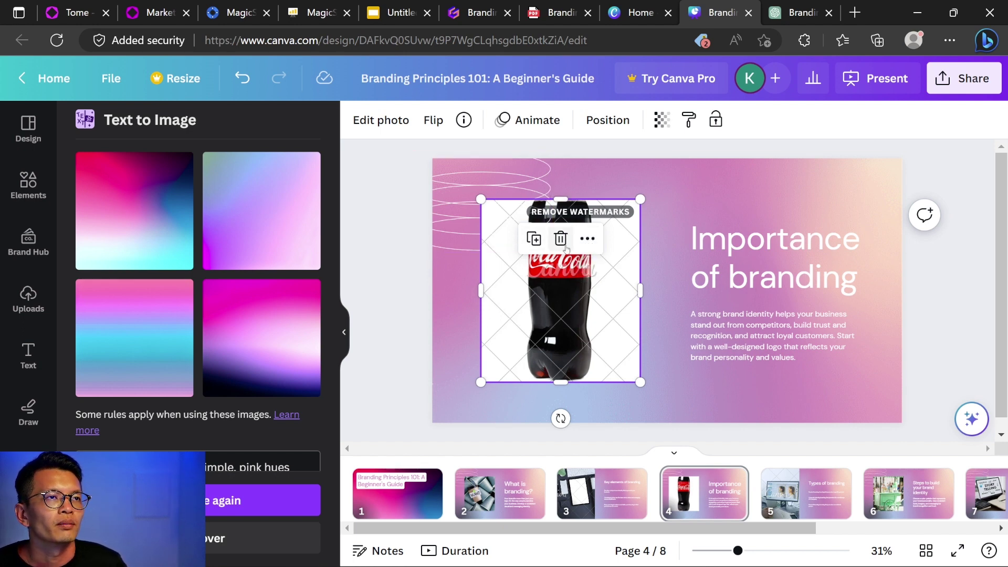
pyautogui.doubleClick(558, 298)
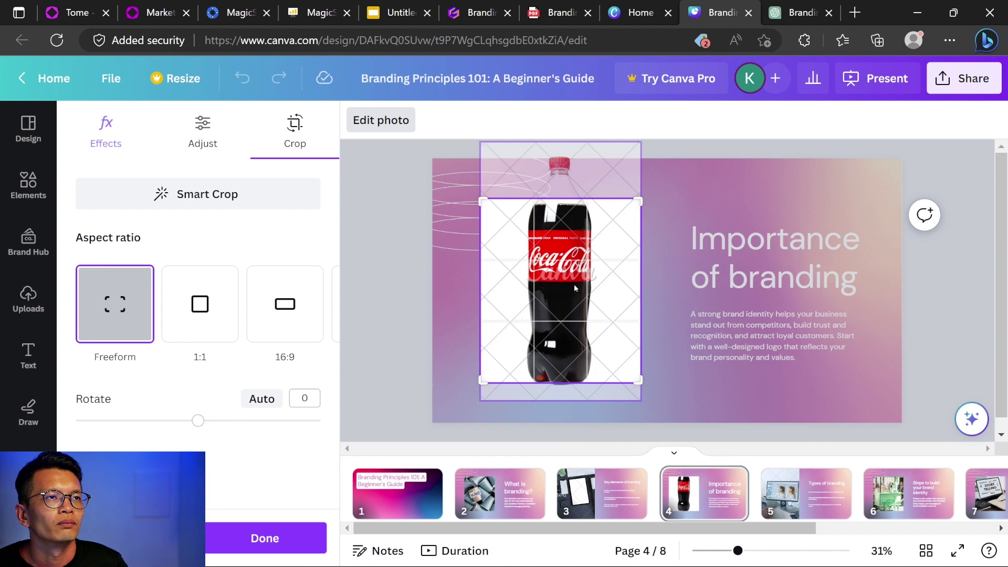
pyautogui.moveTo(574, 284); pyautogui.dragTo(572, 326)
pyautogui.doubleClick(573, 326)
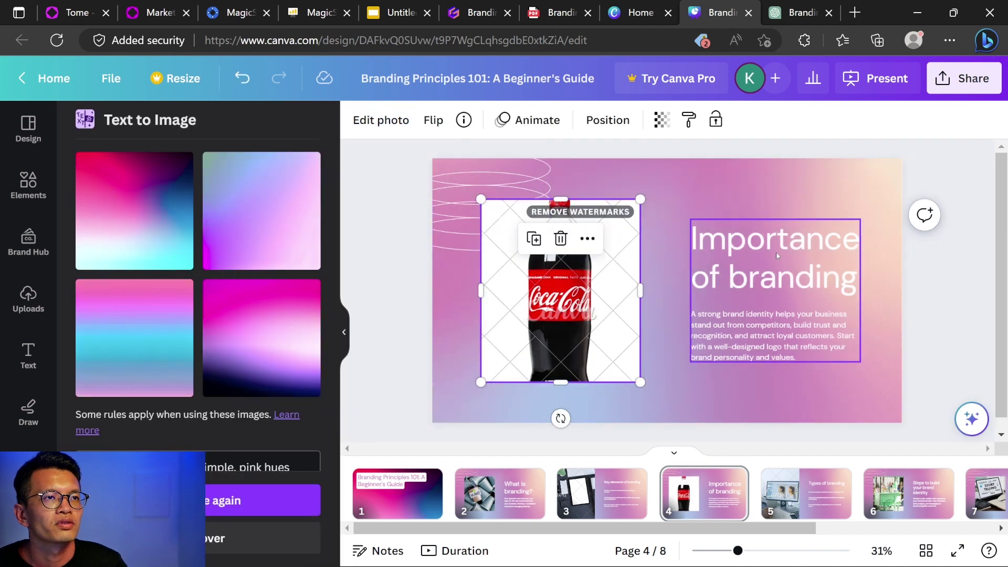
pyautogui.scroll(-3, 802, 280)
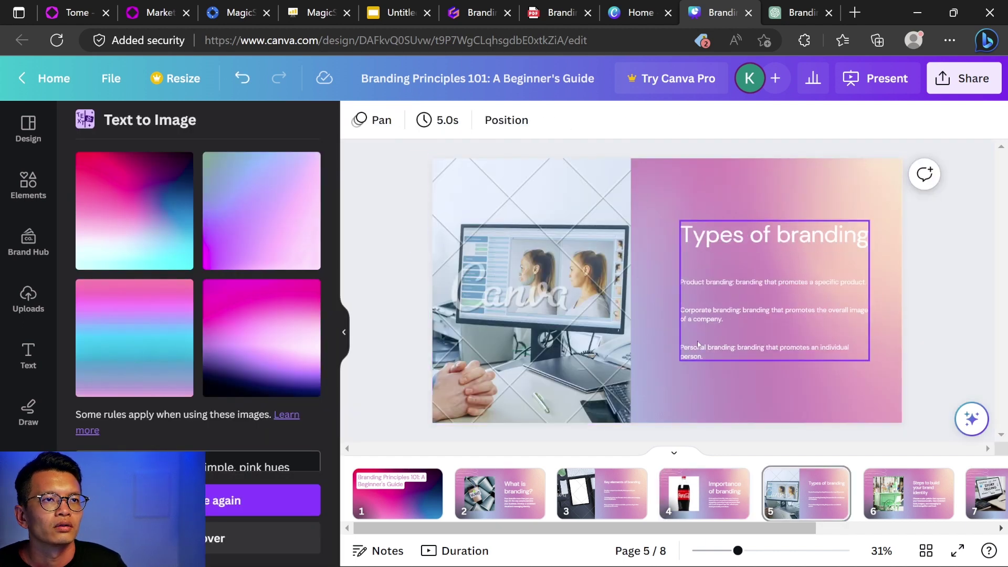
pyautogui.scroll(-5, 729, 314)
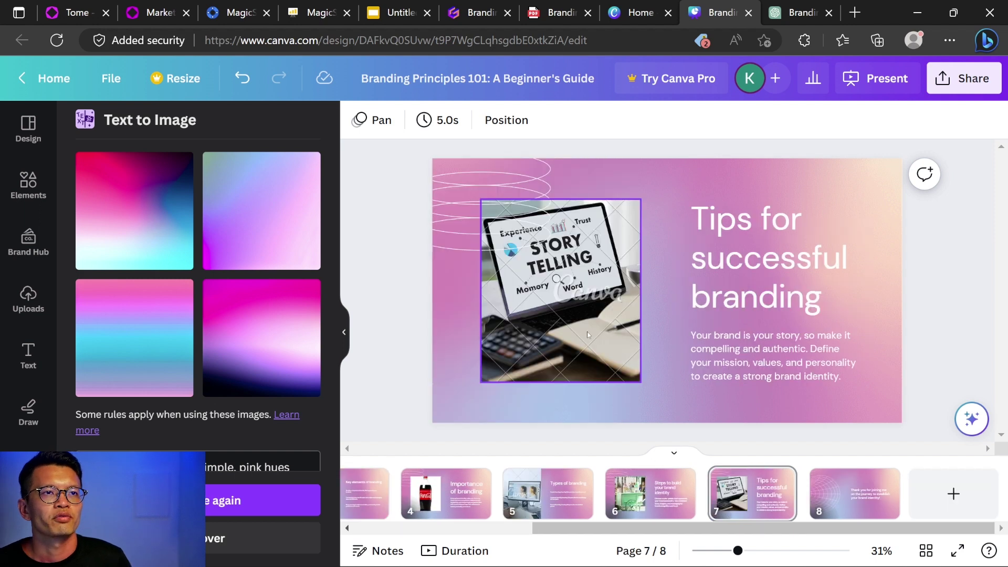
pyautogui.click(811, 392)
# Step: Browse the remaining slides, including Types of branding and Steps to build your brand identity
pyautogui.scroll(5, 792, 386)
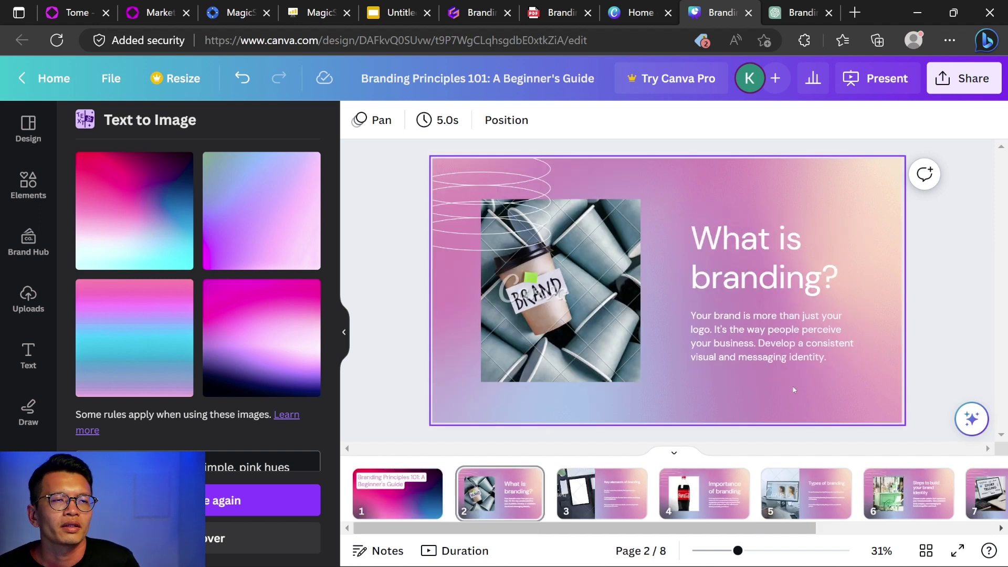
pyautogui.scroll(-1, 795, 373)
pyautogui.scroll(-1, 795, 375)
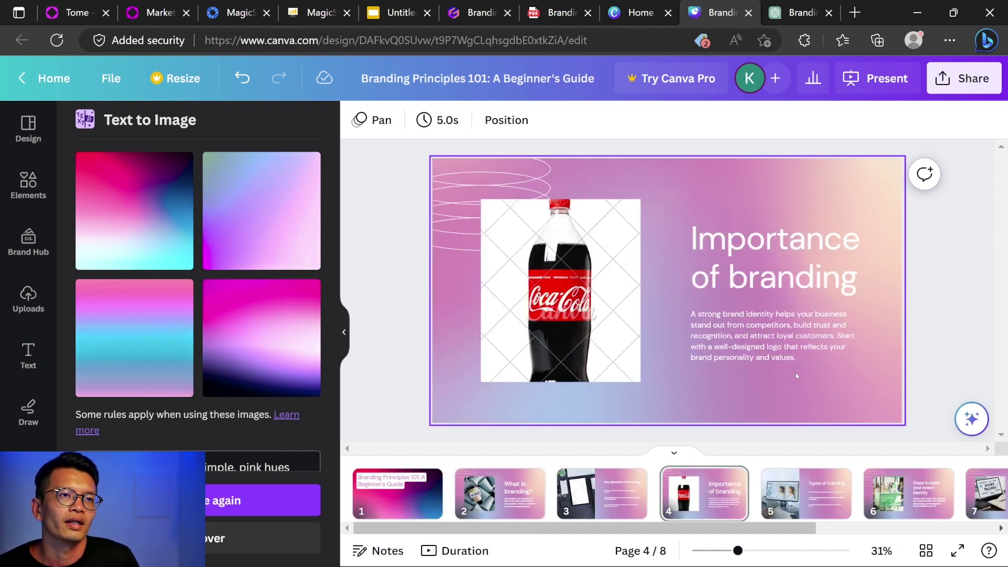
pyautogui.scroll(-1, 796, 375)
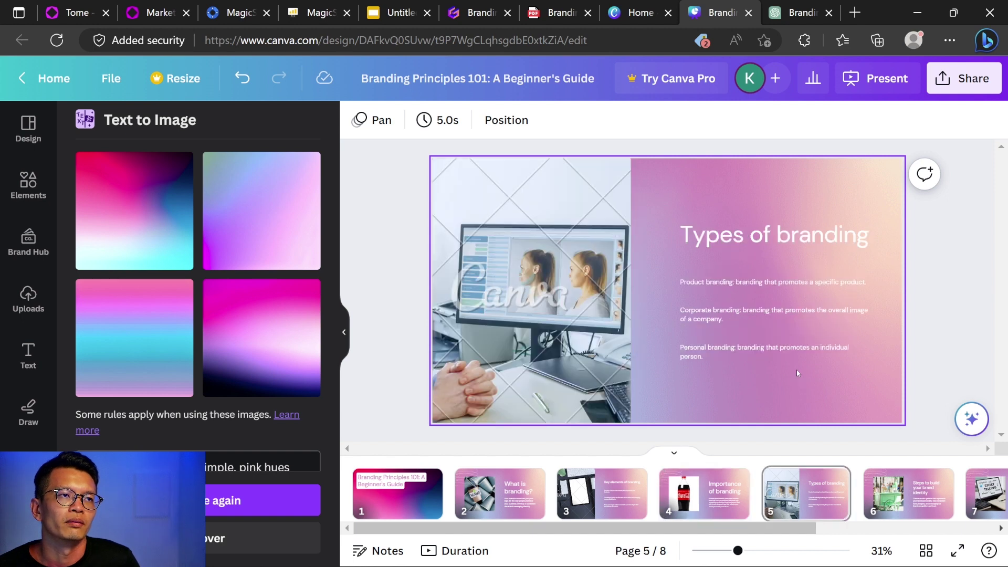
pyautogui.scroll(-1, 796, 370)
pyautogui.scroll(1, 803, 383)
pyautogui.click(719, 293)
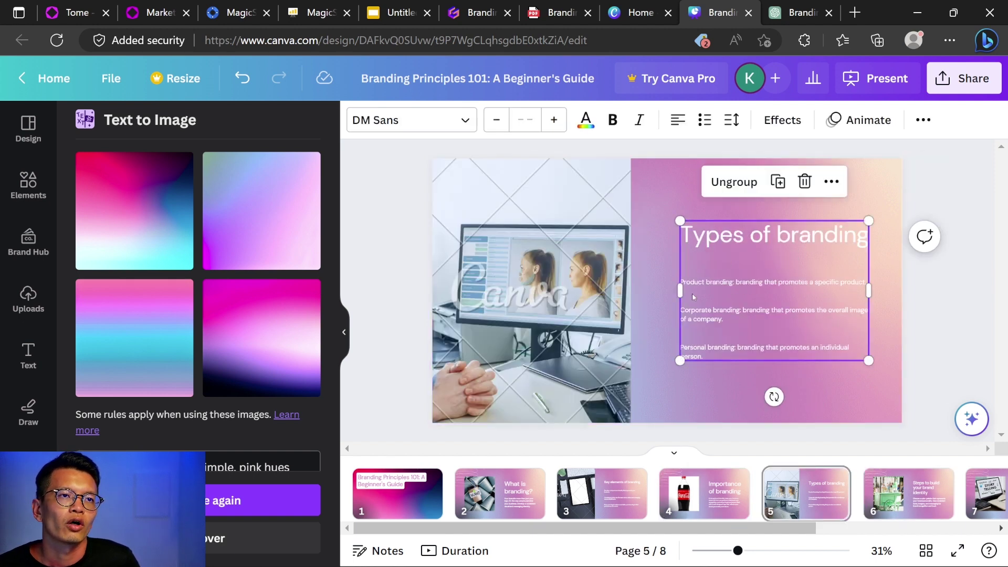
pyautogui.click(878, 479)
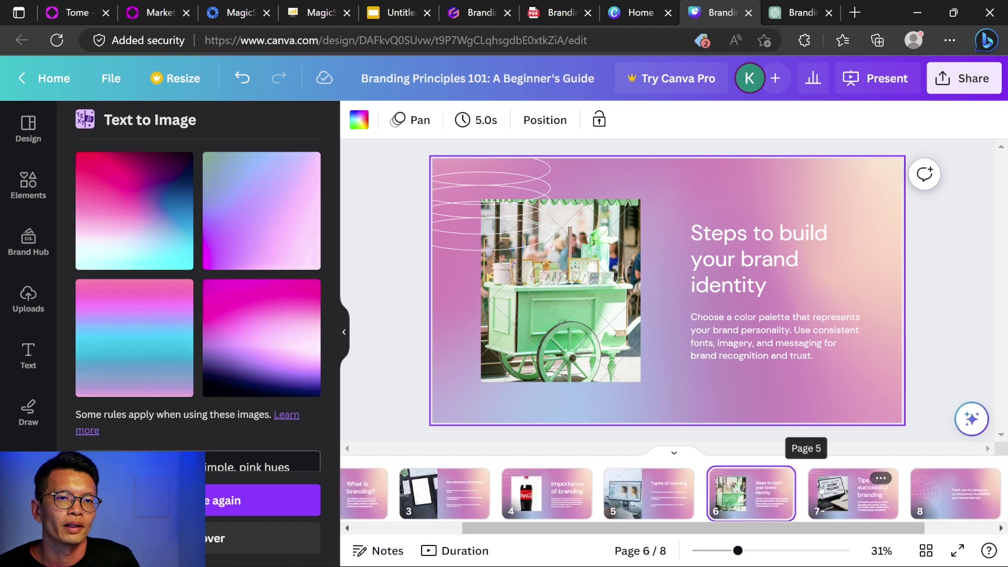
pyautogui.scroll(-2, 840, 404)
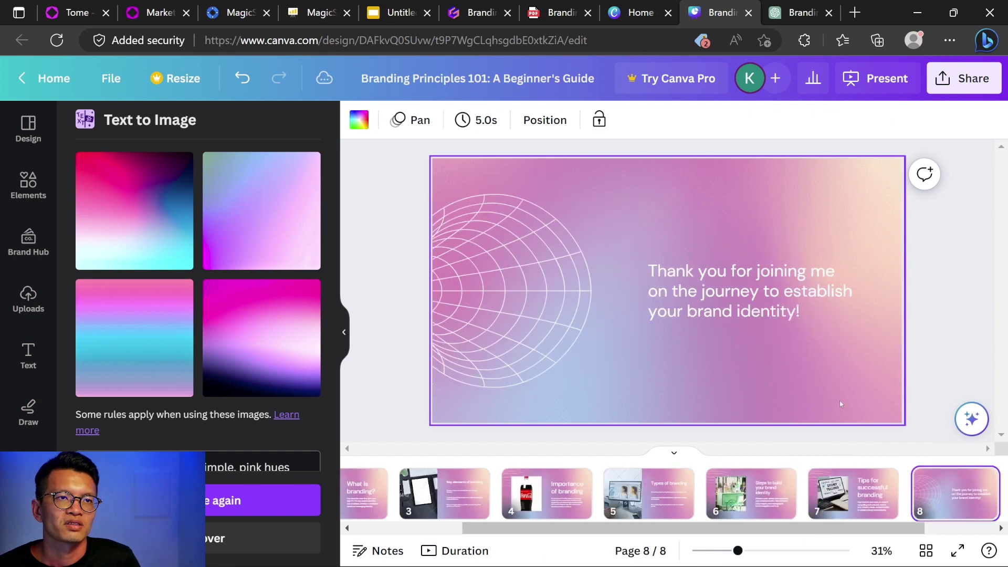
# Step: Place the generated orange-splashing-in-water image top-left on slide 3 and enlarge it across the left side
pyautogui.click(547, 488)
pyautogui.click(444, 489)
pyautogui.click(541, 374)
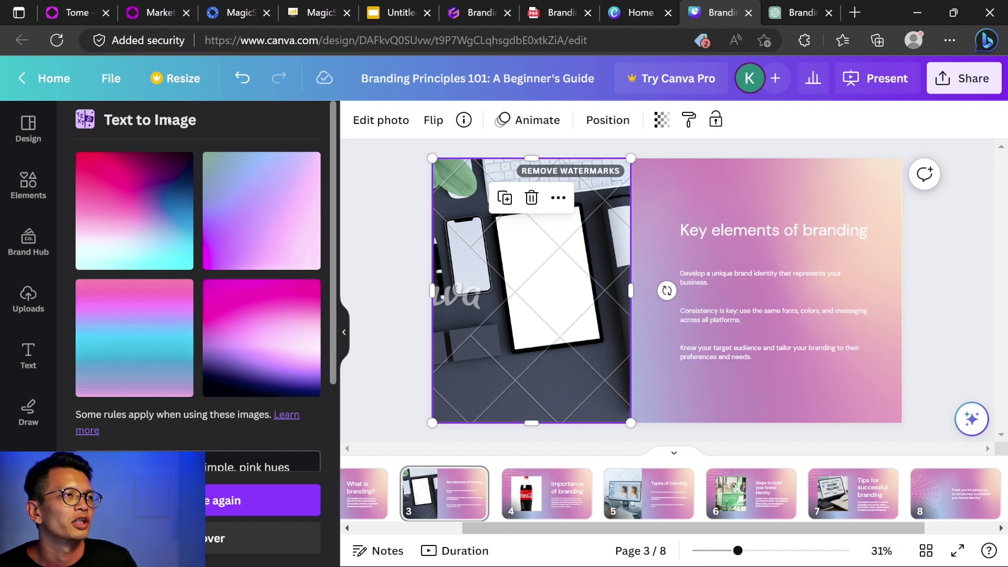
pyautogui.hotkey('ctrl', 'a')
pyautogui.scroll(-2, 227, 280)
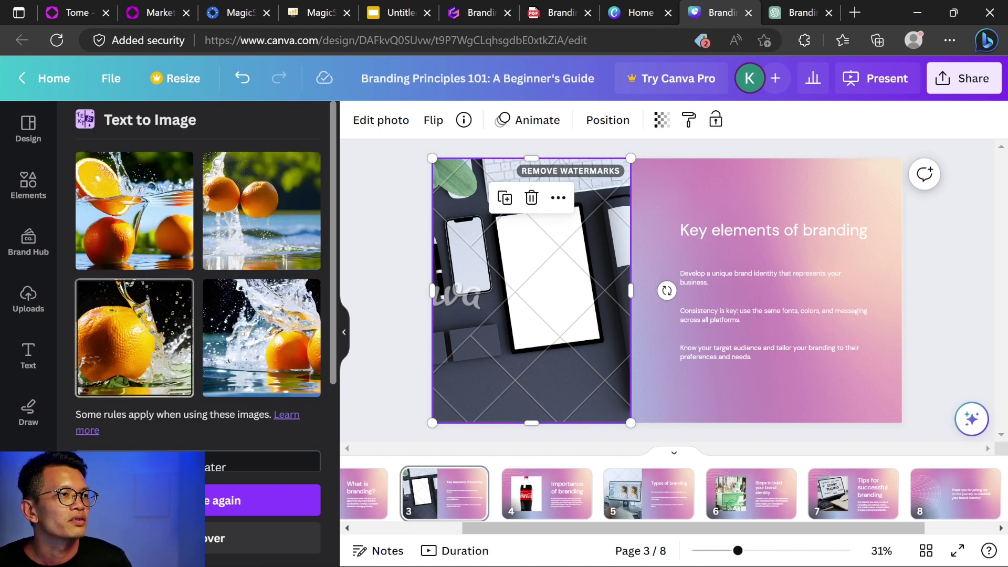
pyautogui.click(141, 346)
pyautogui.moveTo(639, 321); pyautogui.dragTo(511, 279)
pyautogui.moveTo(613, 322); pyautogui.dragTo(740, 426)
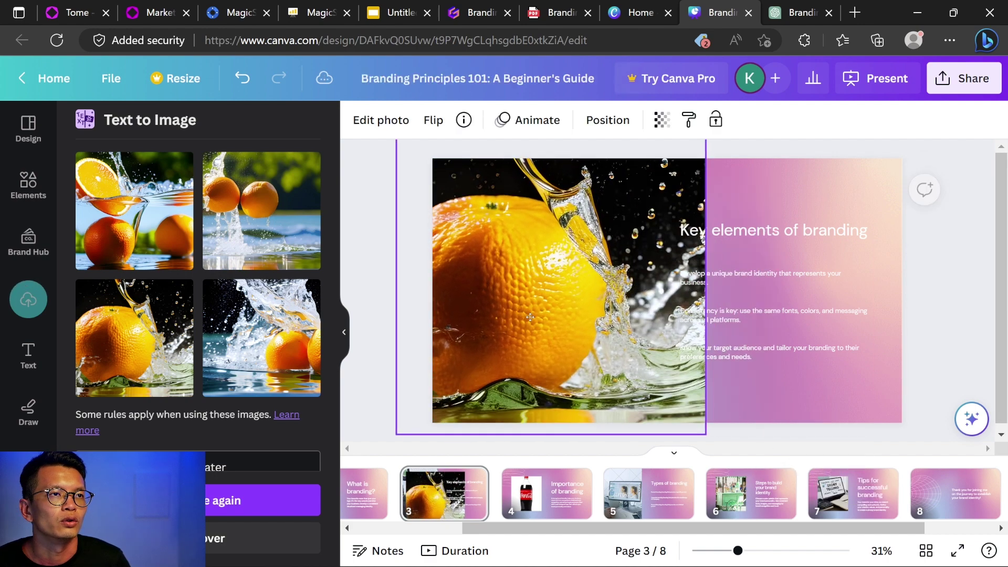
pyautogui.scroll(-4, 867, 262)
pyautogui.click(950, 79)
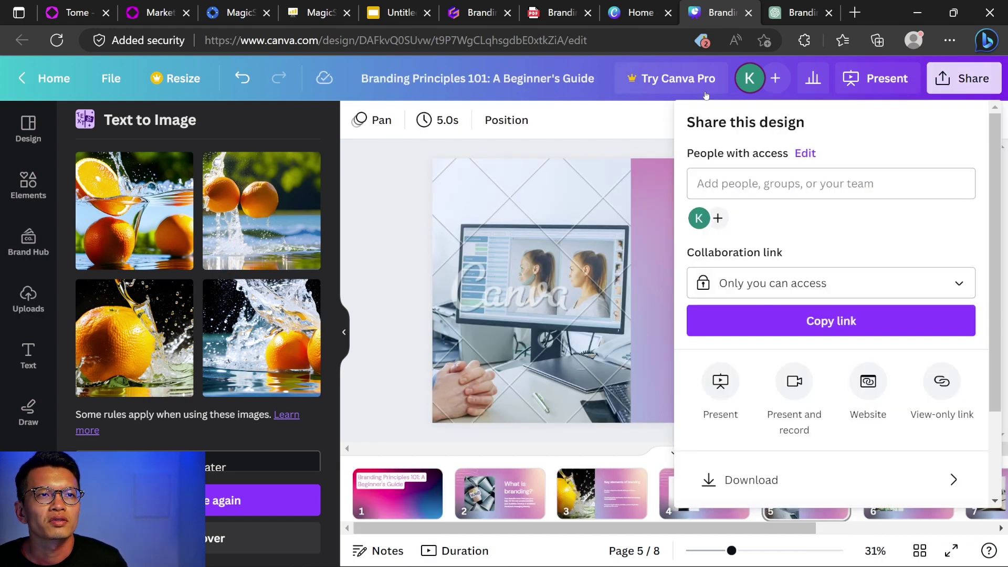
pyautogui.scroll(-3, 932, 361)
pyautogui.click(932, 362)
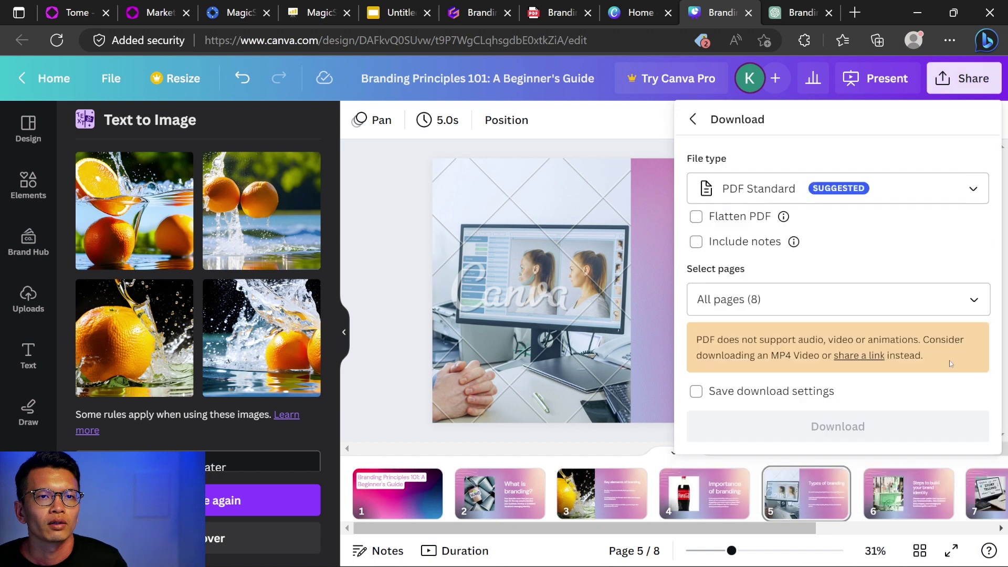
pyautogui.click(915, 190)
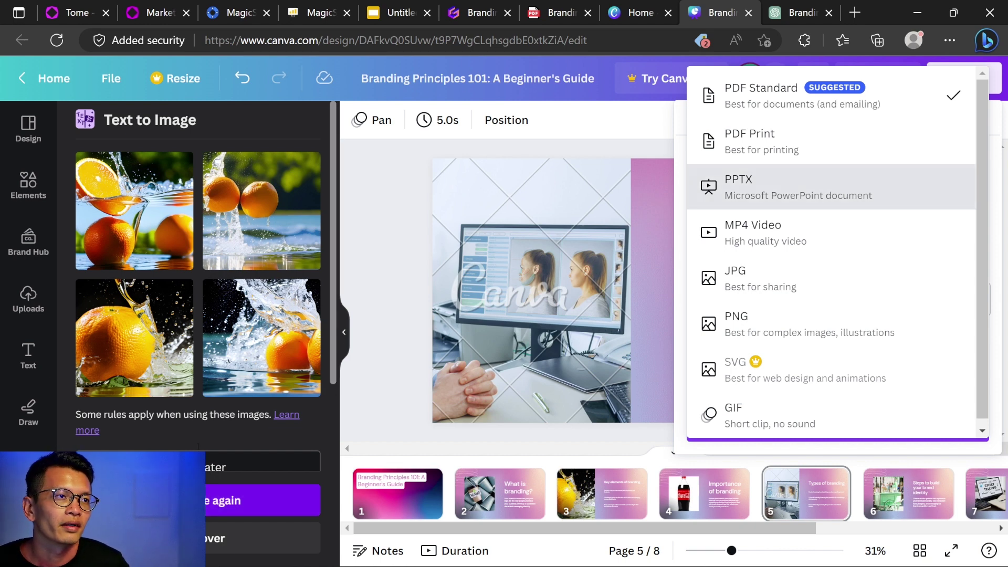
pyautogui.click(735, 283)
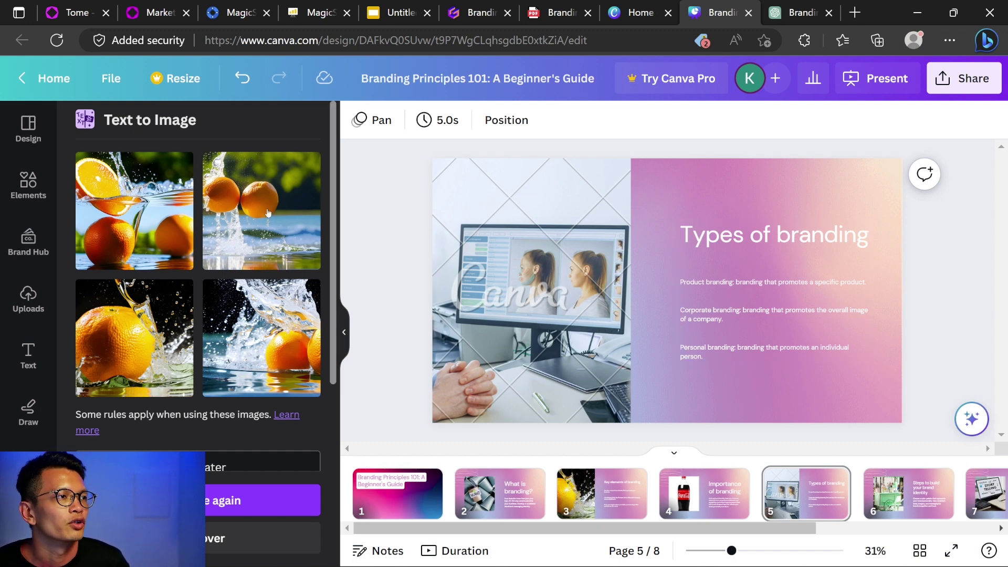
# Step: Open the Elements library, view slides 6 and 4, then switch to the ChatGPT tab
pyautogui.click(29, 175)
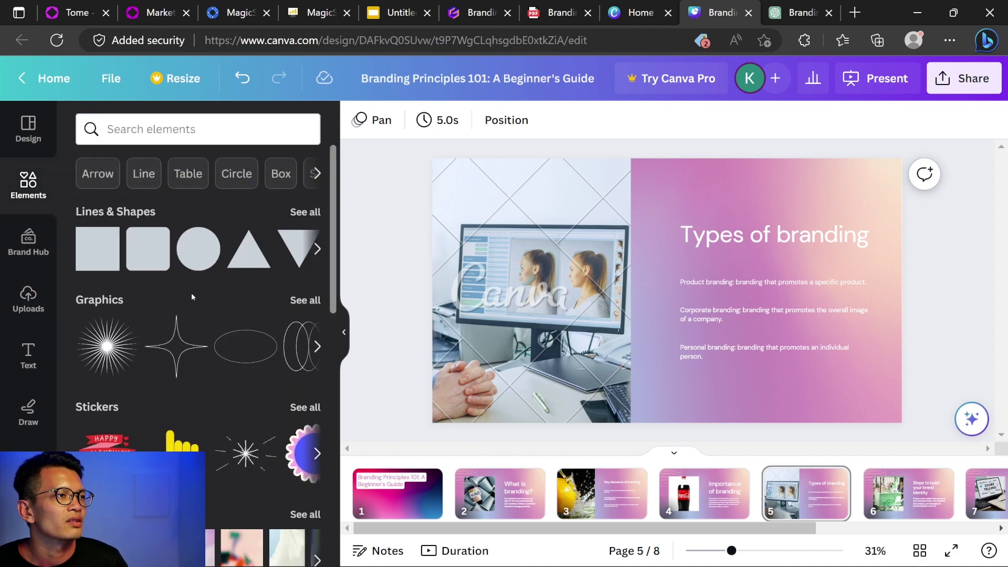
pyautogui.scroll(-5, 191, 292)
pyautogui.scroll(5, 191, 292)
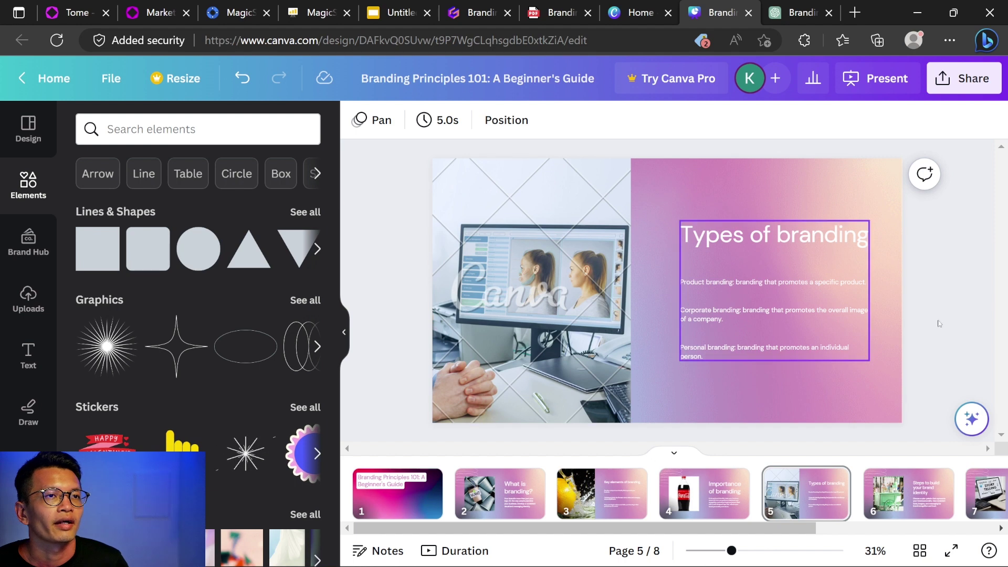
pyautogui.hscroll(3, 683, 504)
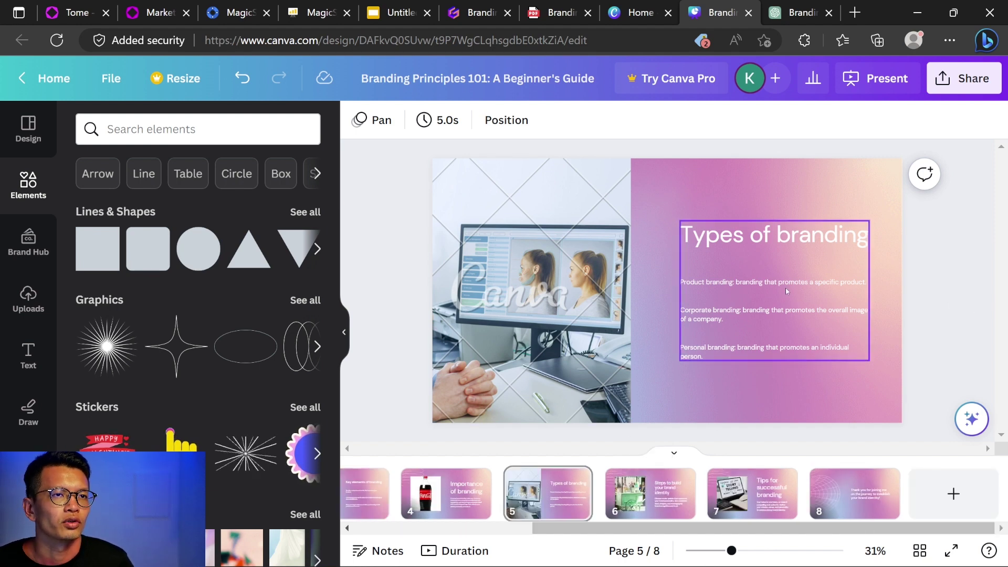
pyautogui.click(647, 491)
pyautogui.click(446, 491)
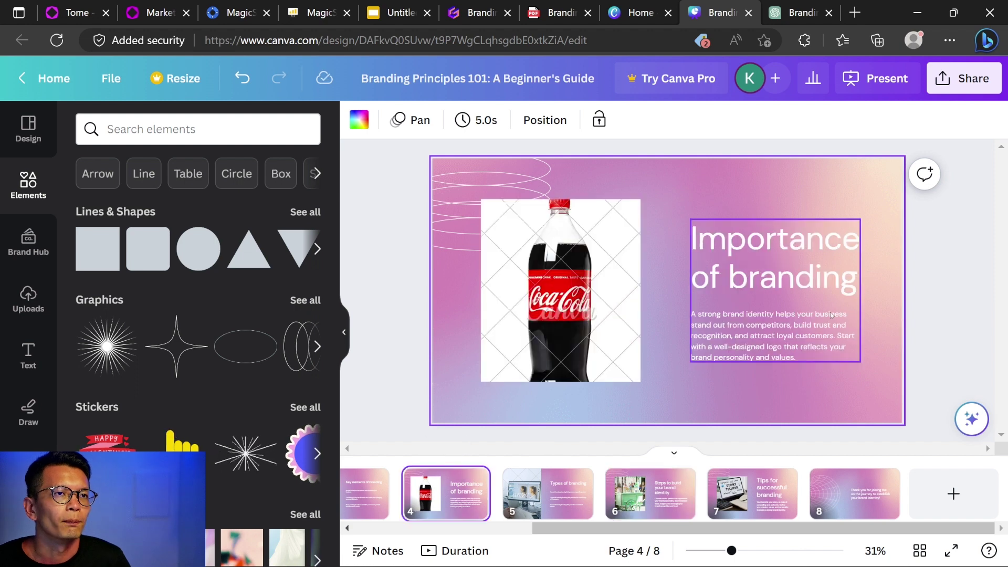
pyautogui.hscroll(-3, 497, 493)
pyautogui.hotkey('ctrl', 'Tab')
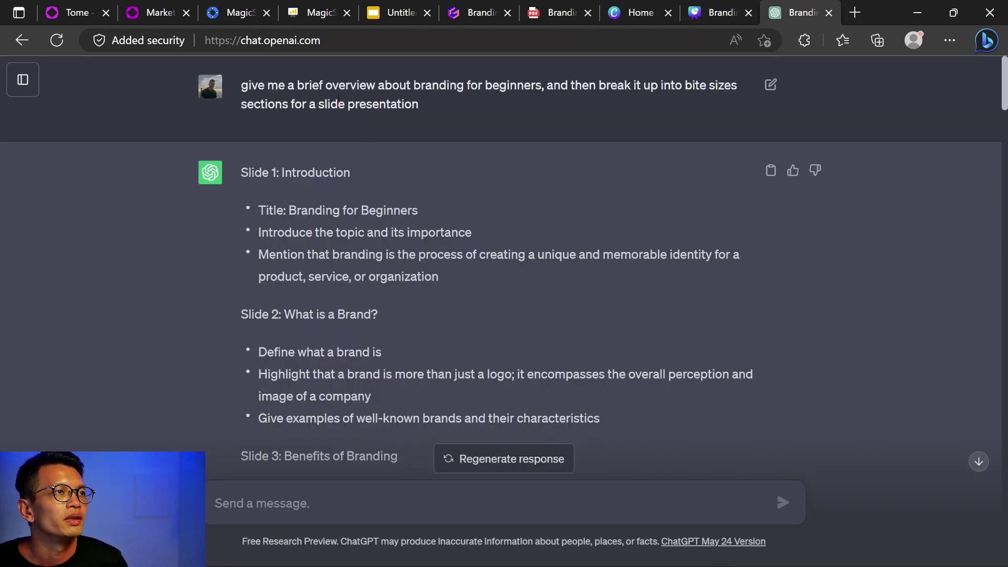
# Step: Review ChatGPT's branding slide outline, key points and image ideas, then return to Tome's 'Marketing 101' deck
pyautogui.scroll(-3, 776, 487)
pyautogui.scroll(3, 776, 487)
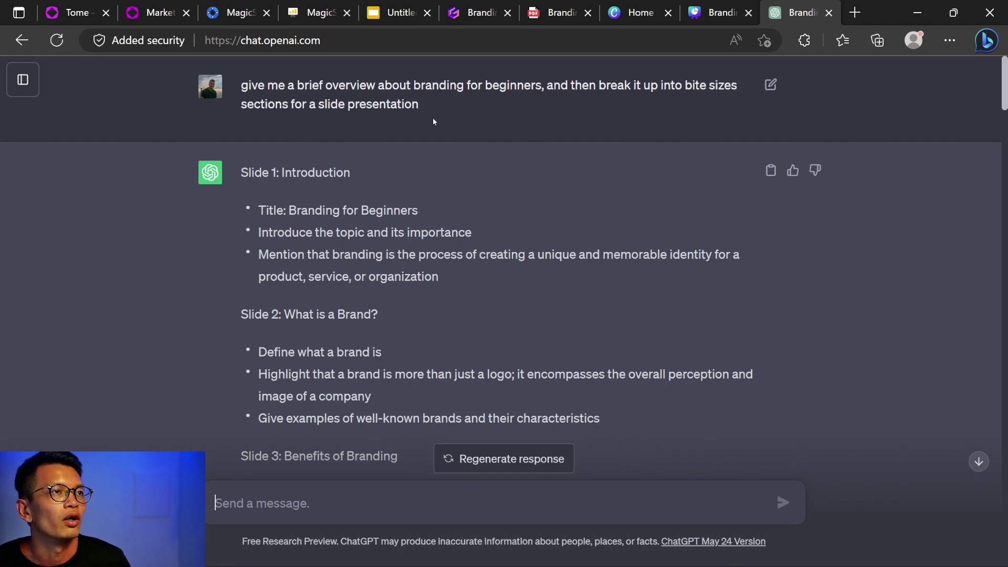
pyautogui.scroll(-10, 373, 232)
pyautogui.scroll(-8, 373, 232)
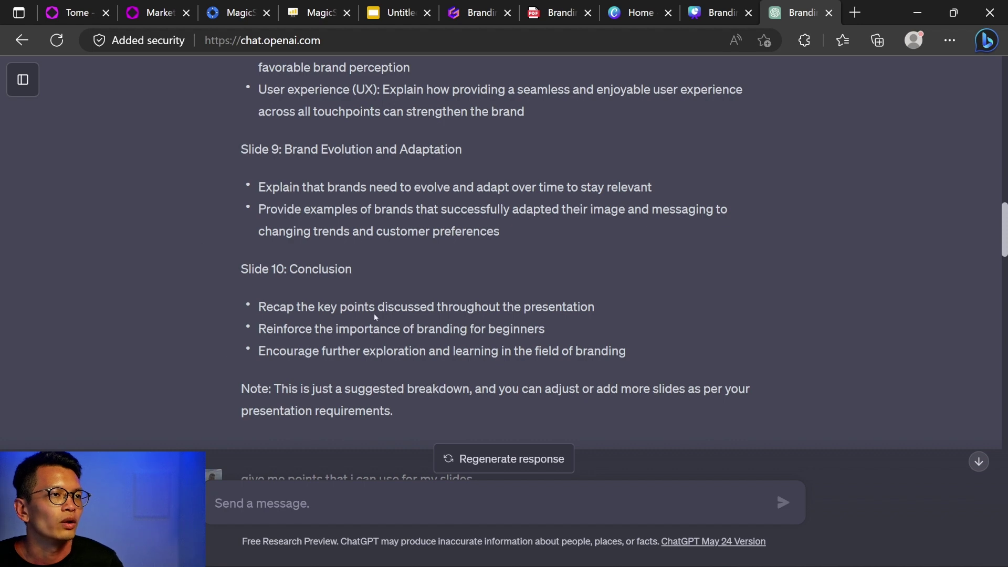
pyautogui.scroll(3, 315, 174)
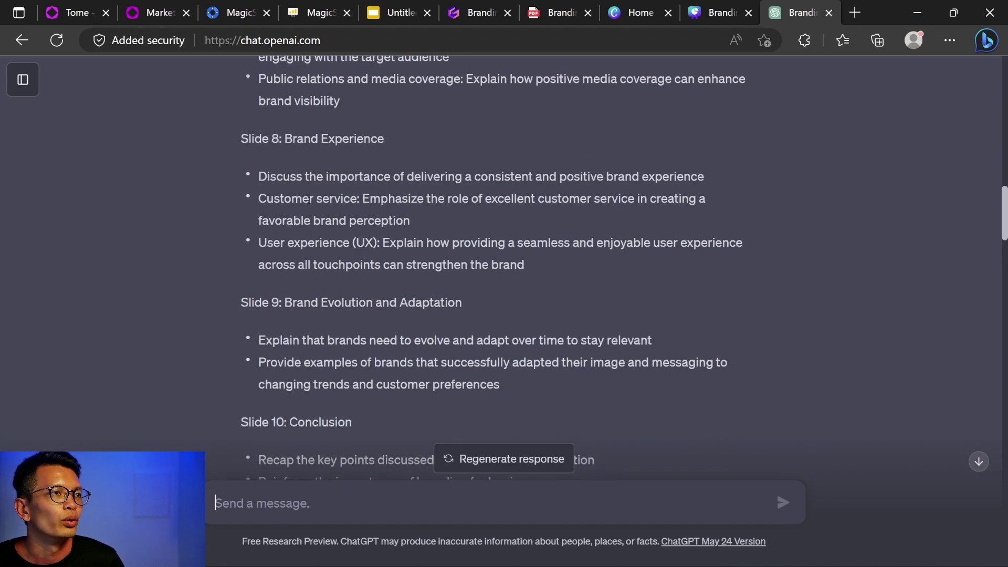
pyautogui.scroll(15, 434, 151)
pyautogui.scroll(-3, 360, 121)
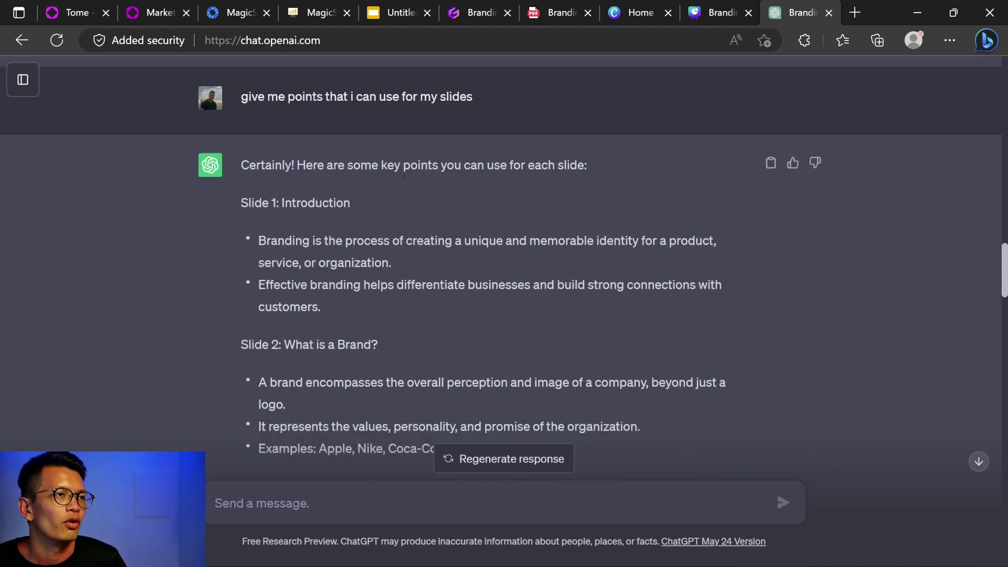
pyautogui.scroll(-6, 539, 189)
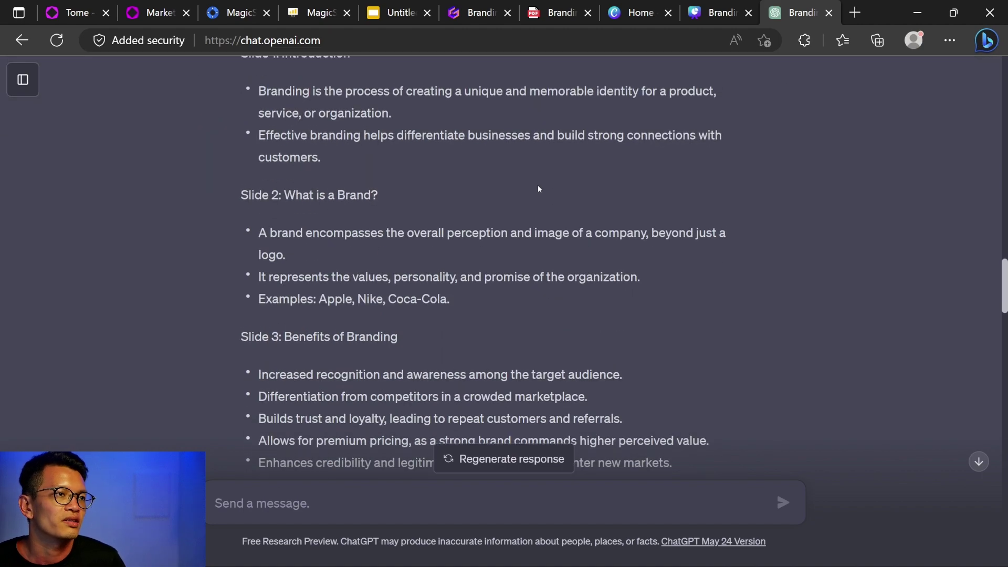
pyautogui.scroll(-20, 540, 189)
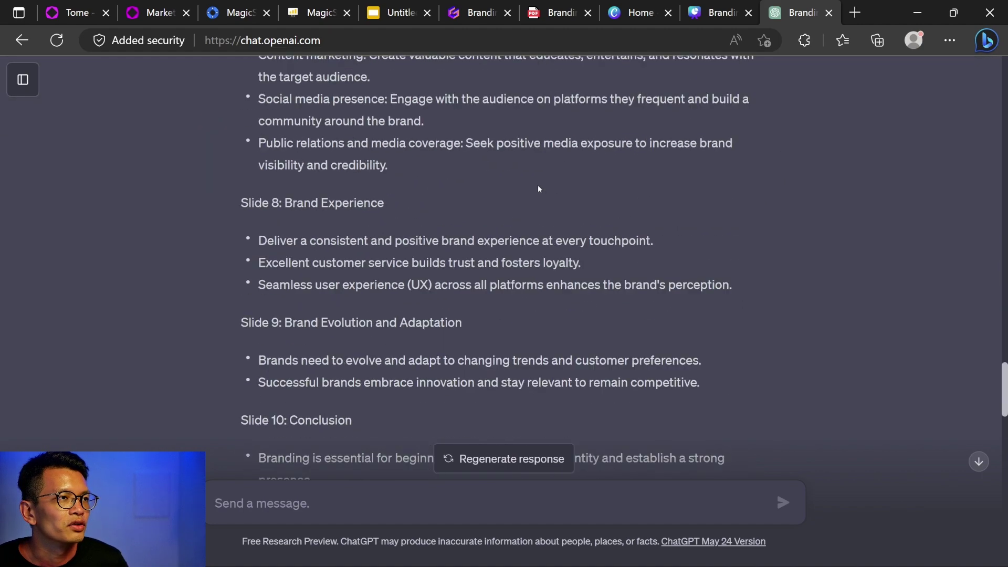
pyautogui.scroll(-4, 539, 189)
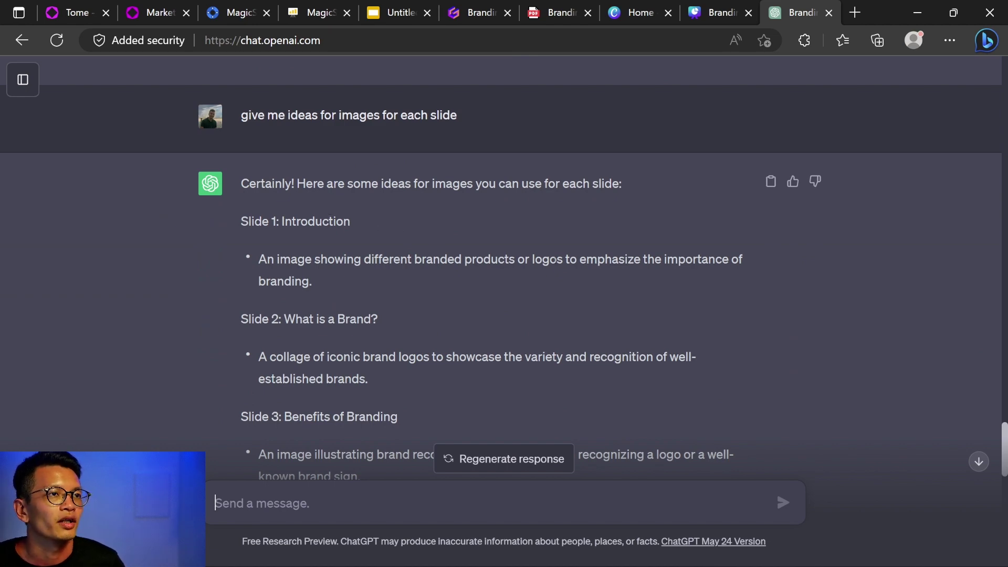
pyautogui.scroll(-15, 127, 162)
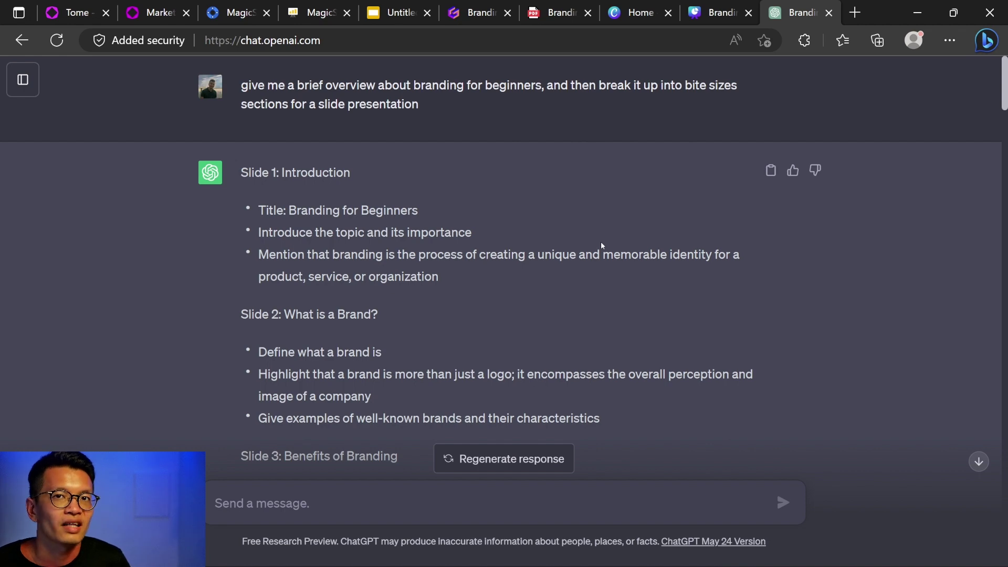
pyautogui.hotkey('ctrl', '2')
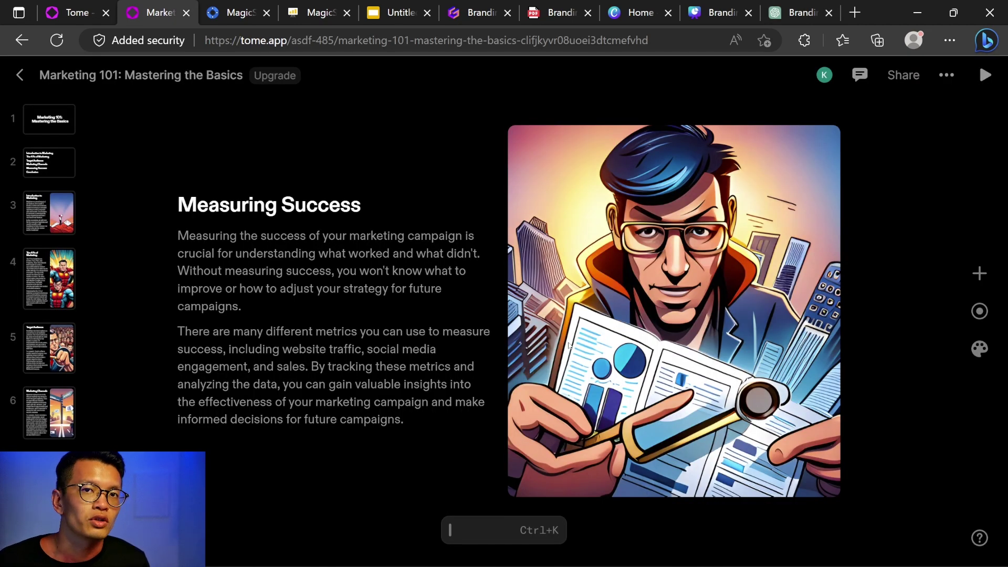